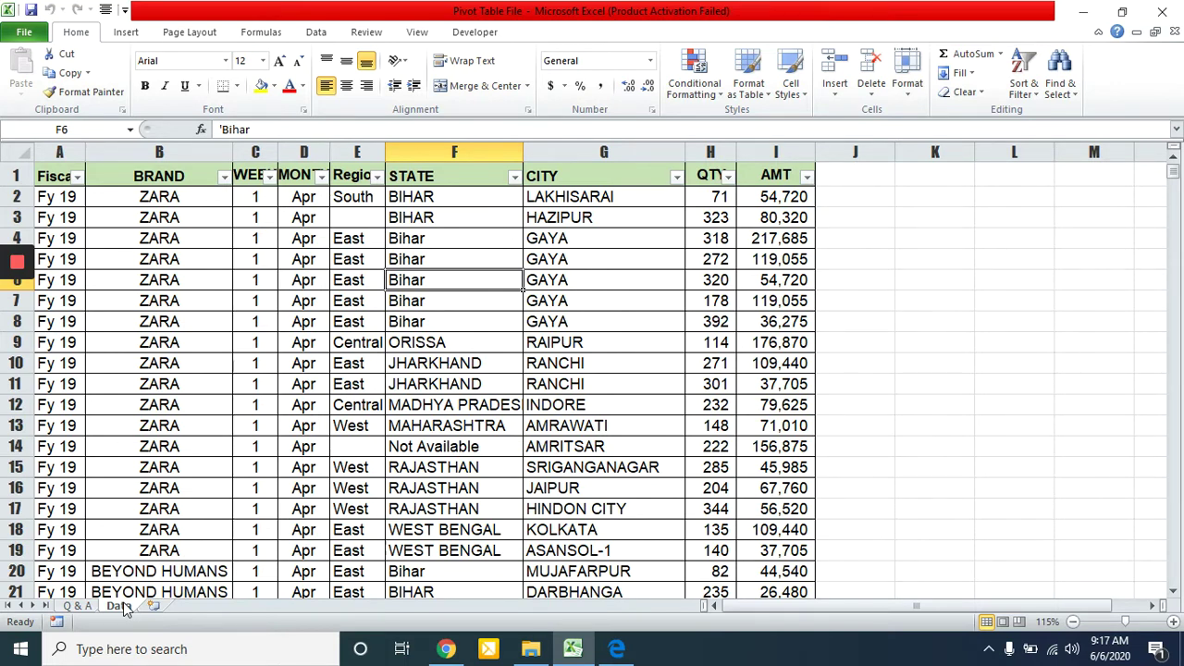
# Create a PivotTable on a new worksheet from the entire data table on the Data sheet.
pyautogui.press('Left')
pyautogui.press('Left')
pyautogui.press('Left')
pyautogui.hotkey('ctrl', 'a')
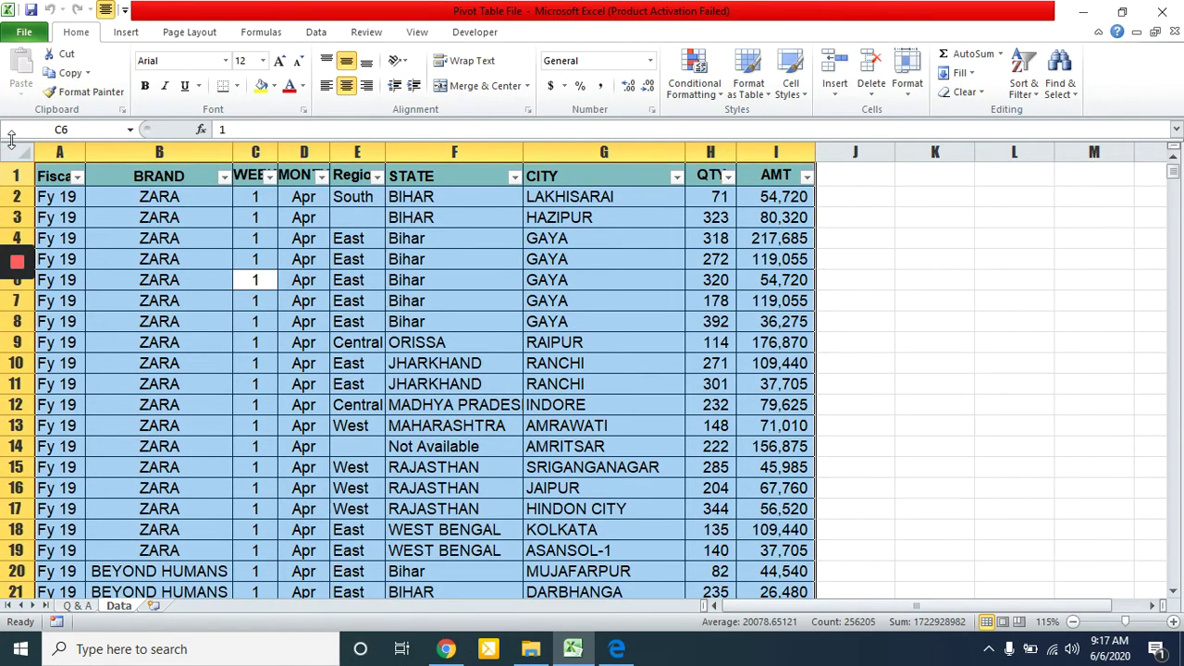
pyautogui.click(127, 33)
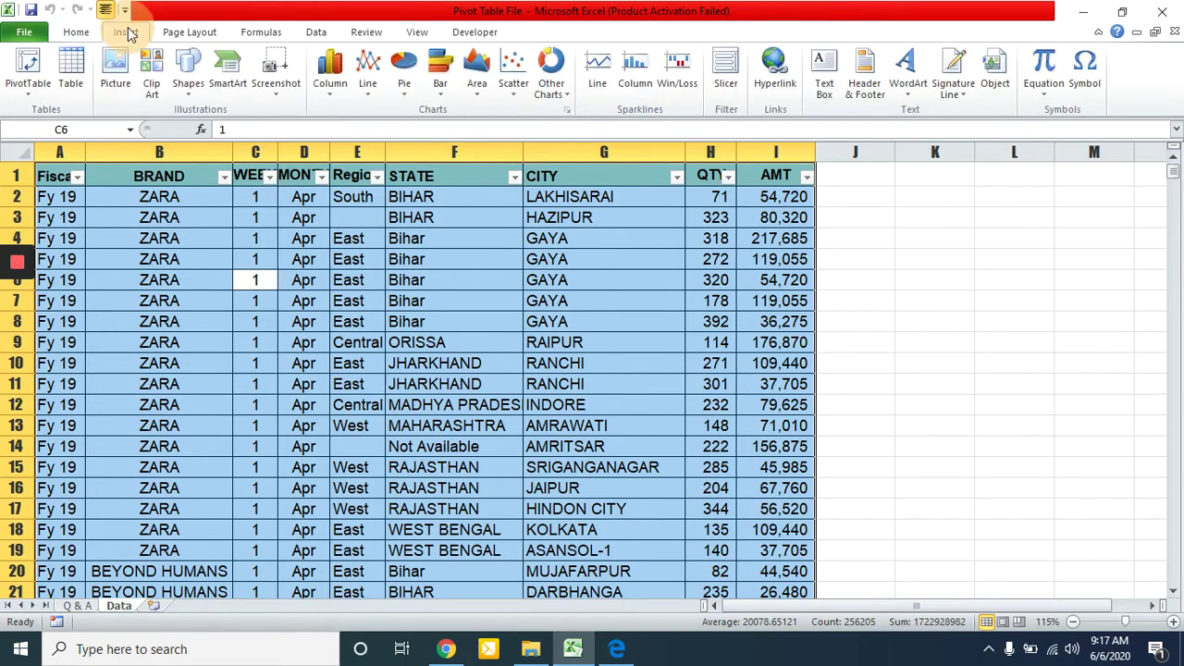
pyautogui.click(28, 74)
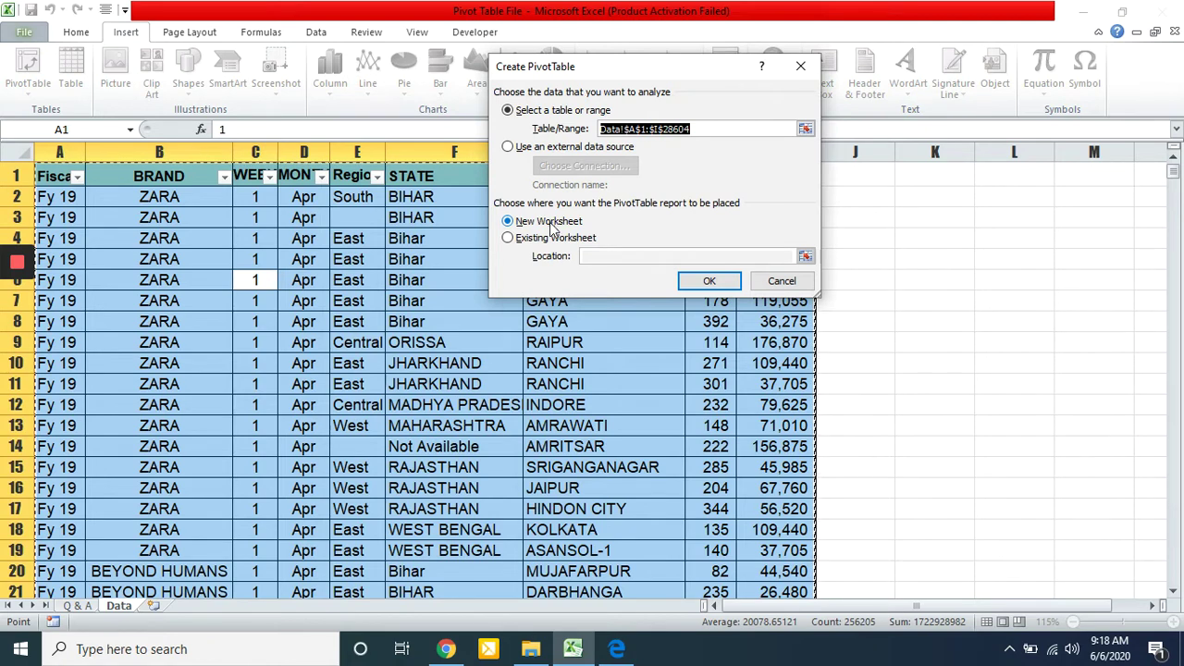
pyautogui.click(508, 237)
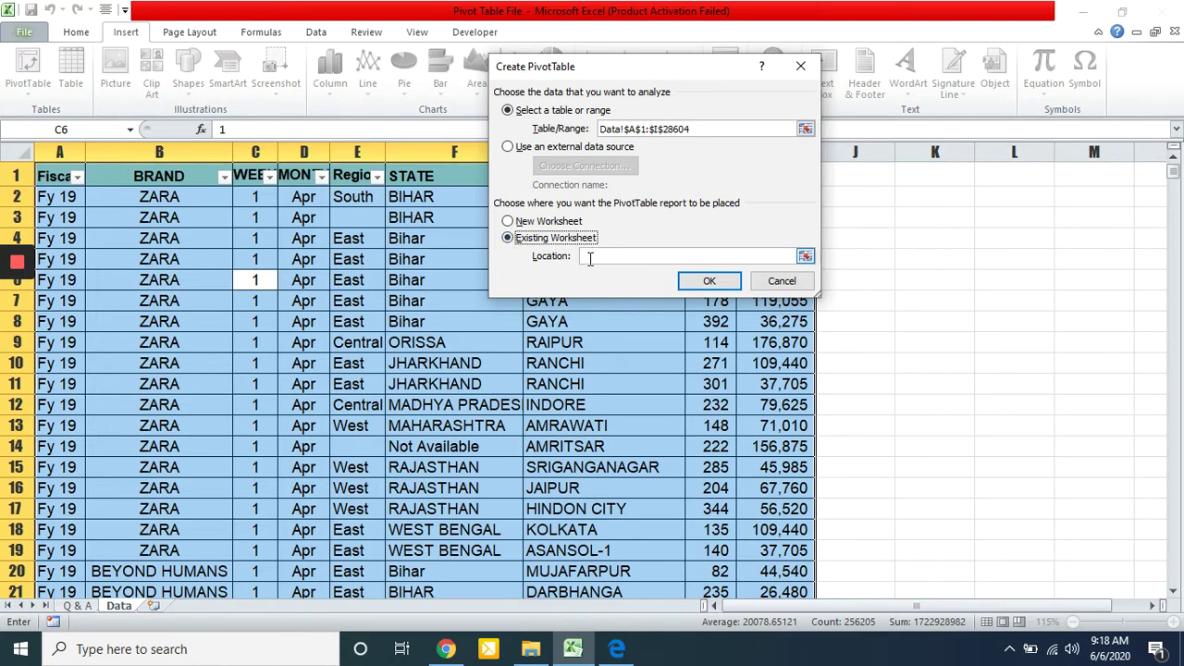
pyautogui.click(592, 256)
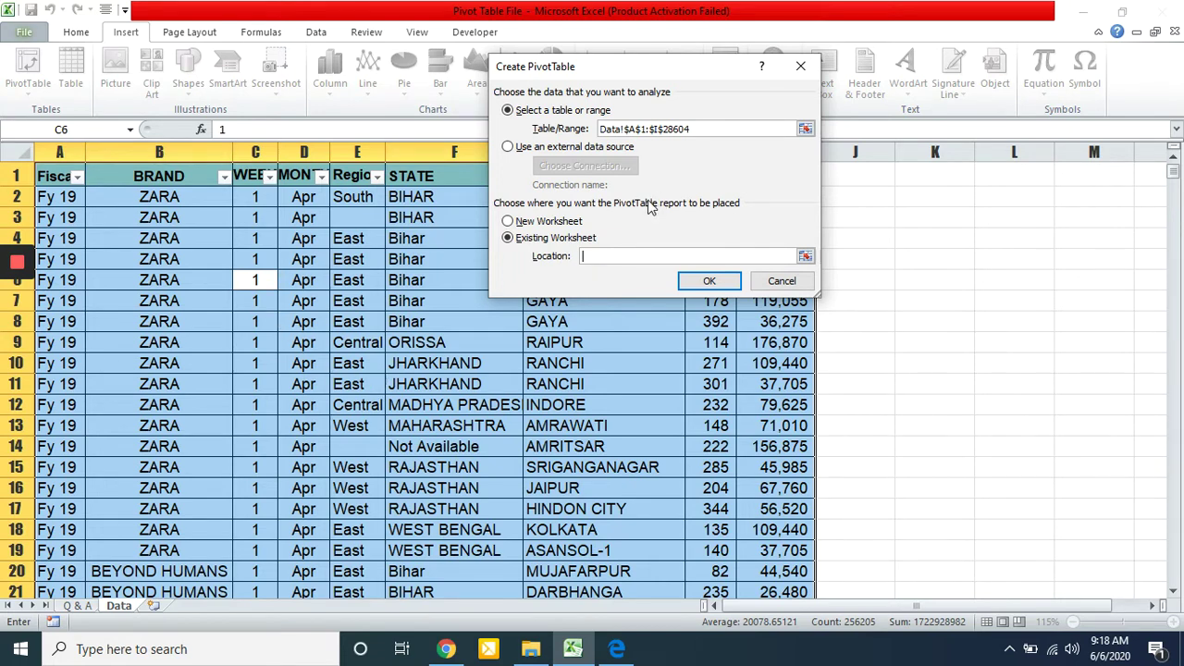
pyautogui.click(524, 225)
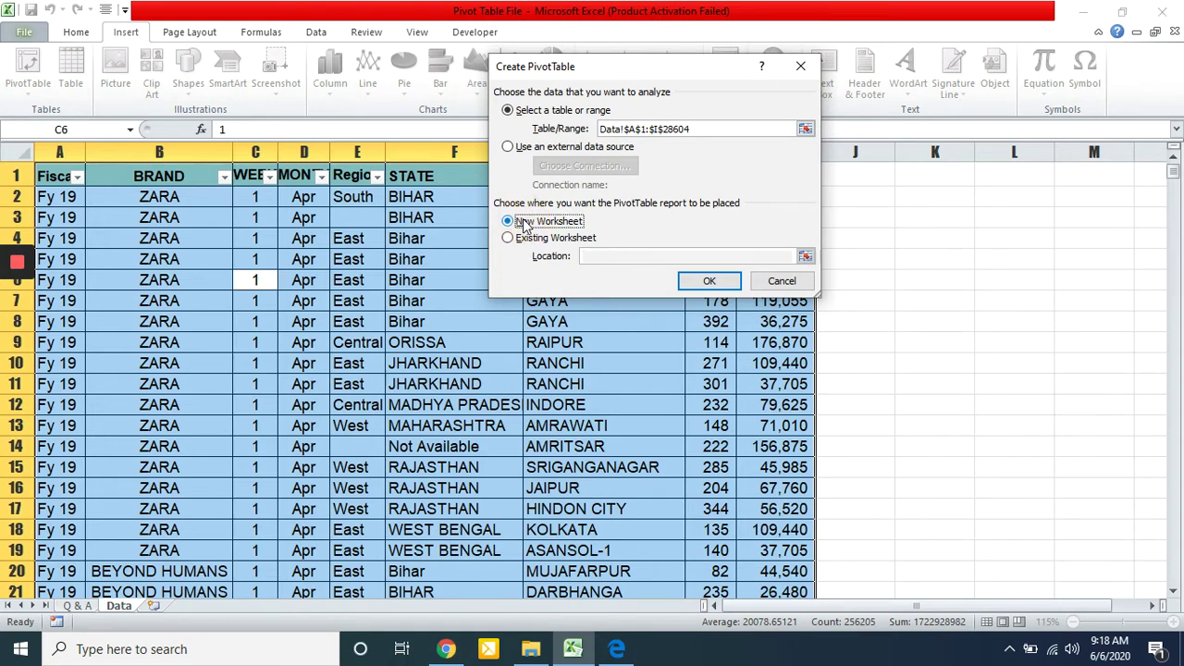
pyautogui.click(719, 281)
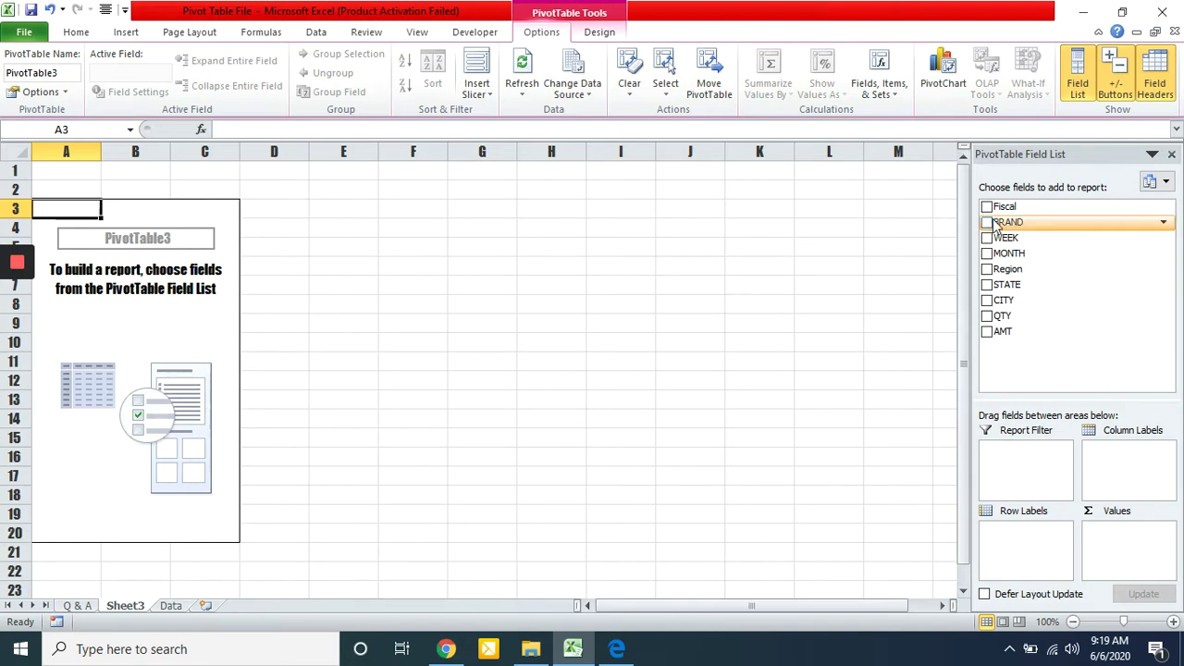
# Lay out the PivotTable with BRAND as row labels and the sum of QTY as values.
pyautogui.moveTo(995, 225); pyautogui.dragTo(1016, 546)
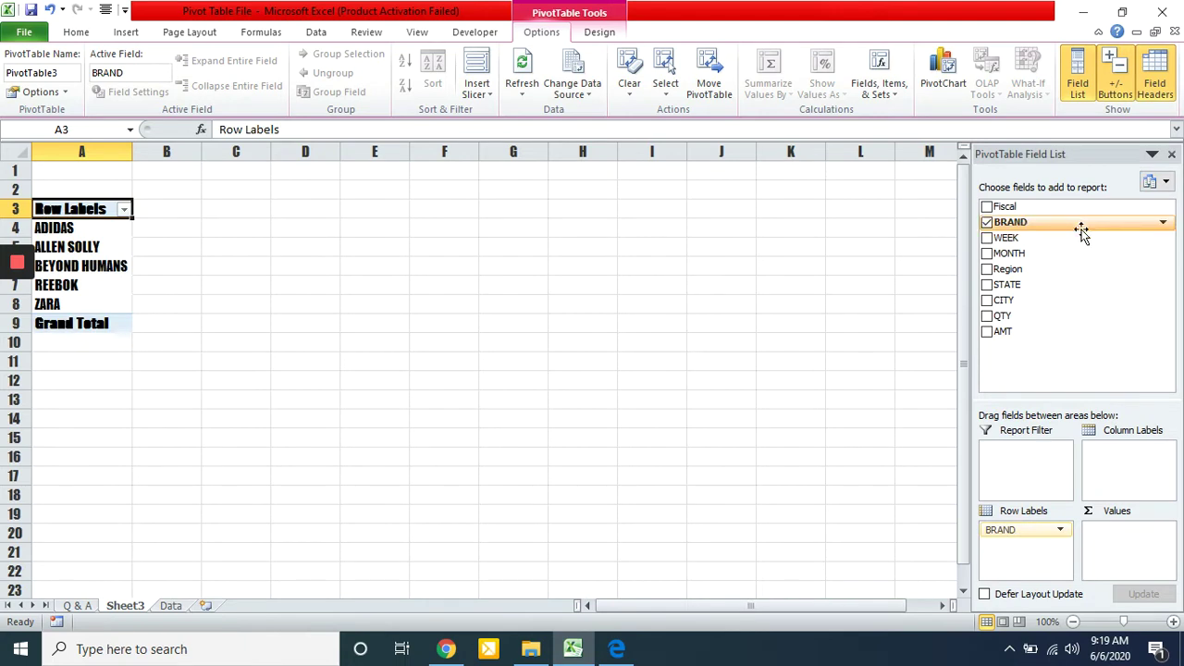
pyautogui.moveTo(1001, 315); pyautogui.dragTo(1114, 531)
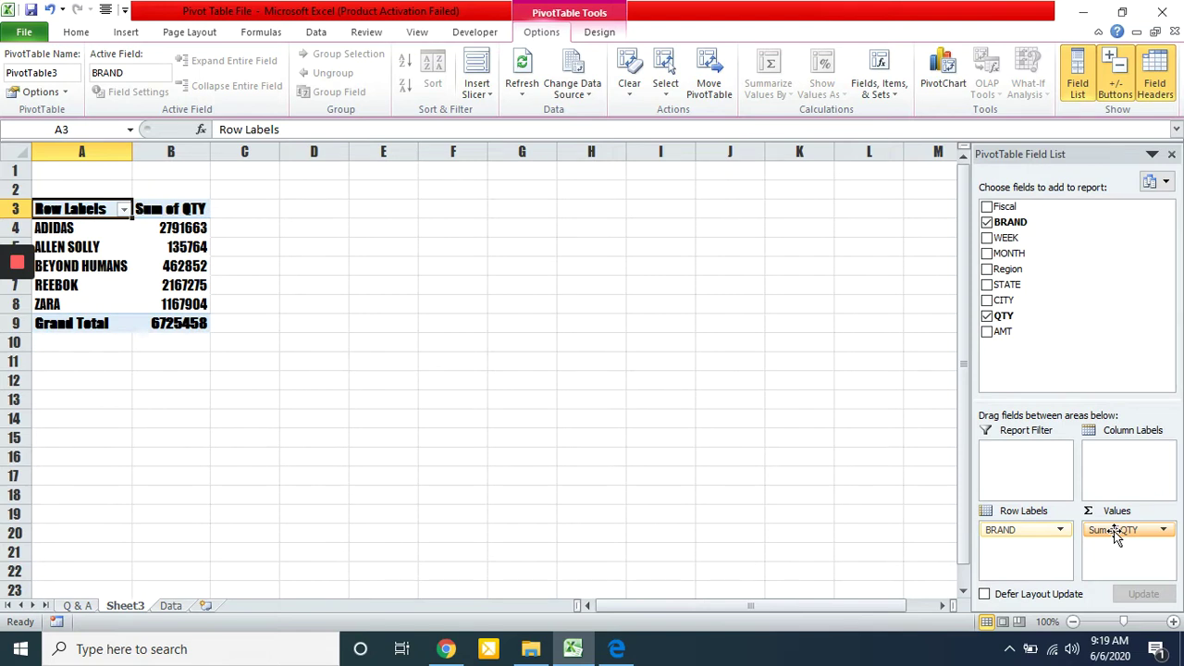
# Change the font of the whole PivotTable sheet to Rockwell.
pyautogui.click(255, 232)
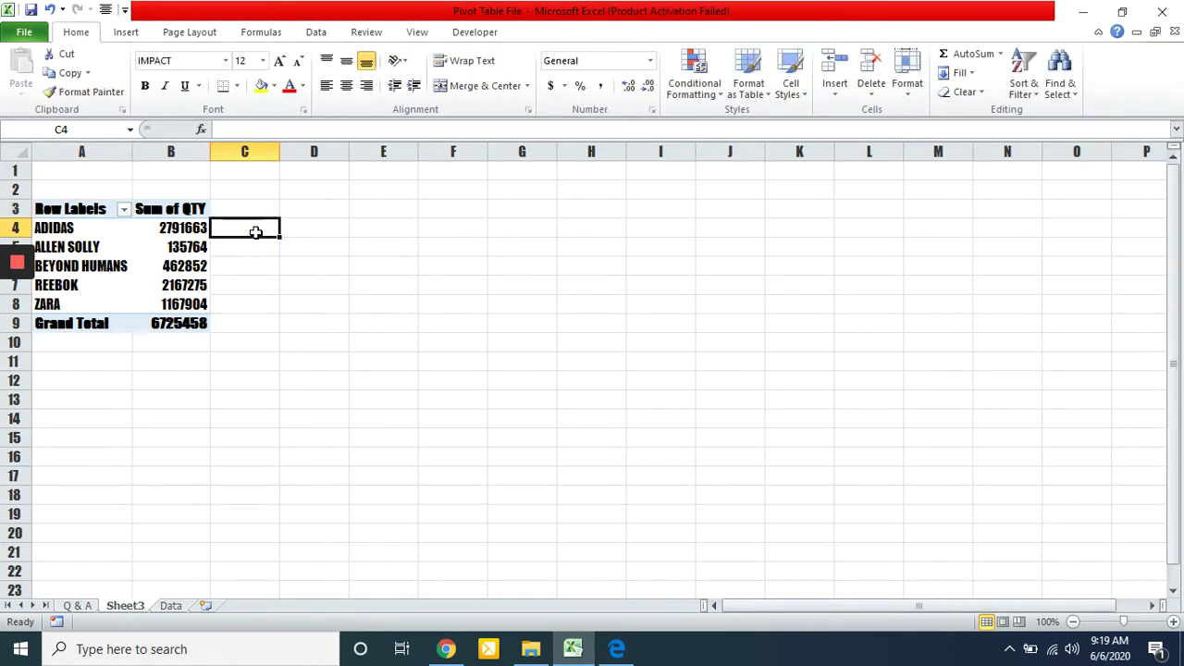
pyautogui.hotkey('ctrl', 'a')
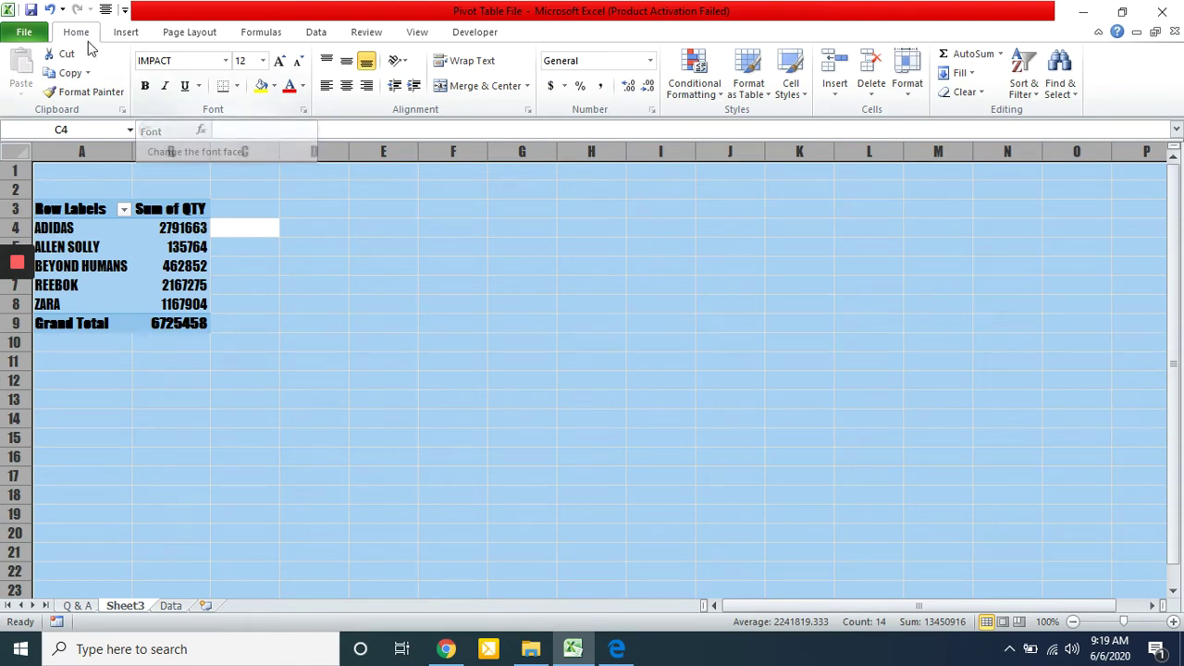
pyautogui.click(182, 57)
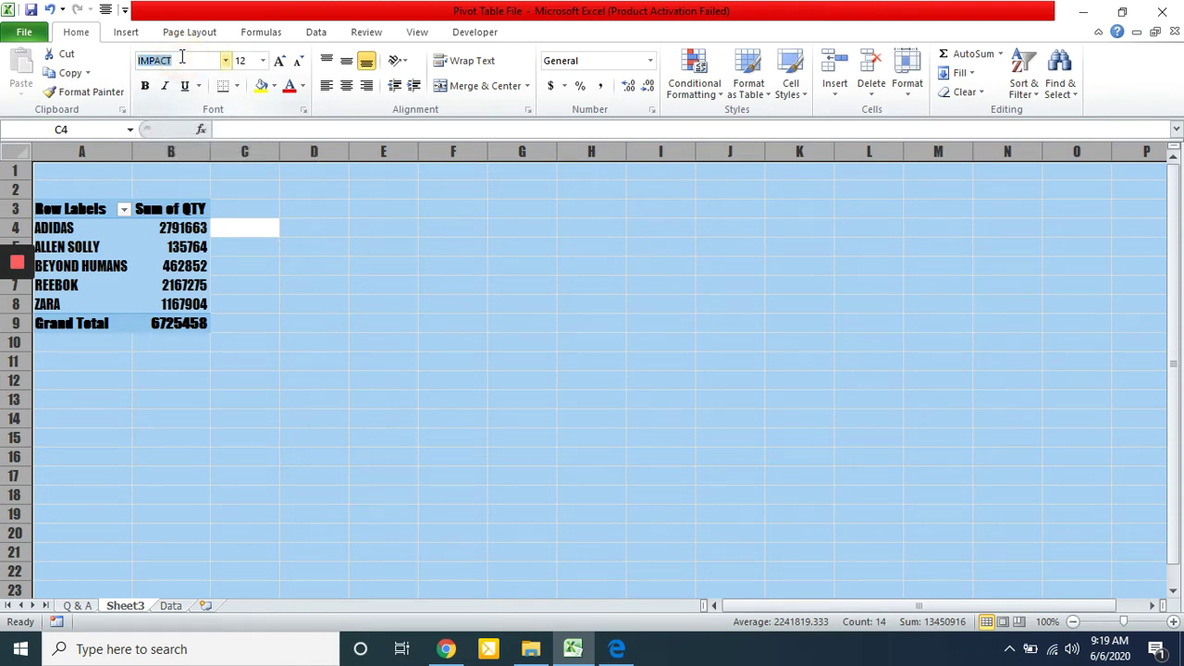
pyautogui.write('Rockwell')
pyautogui.press('Return')
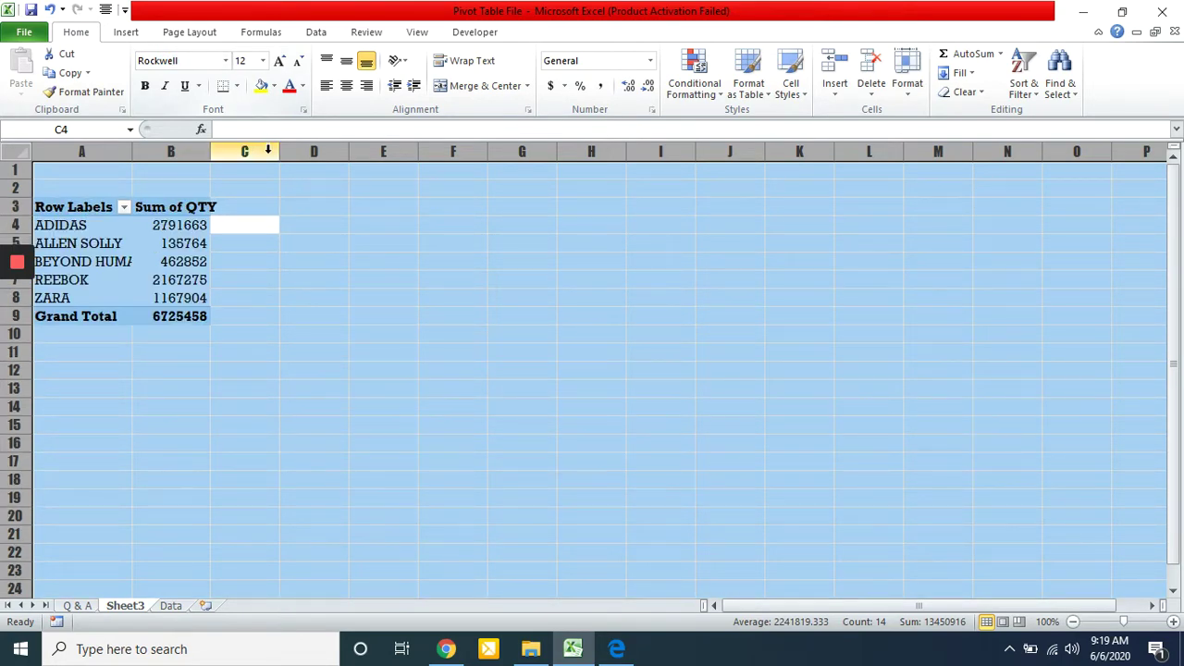
# Format the Sum of QTY figures, including the grand total, with thousands separators and no decimal places.
pyautogui.click(182, 228)
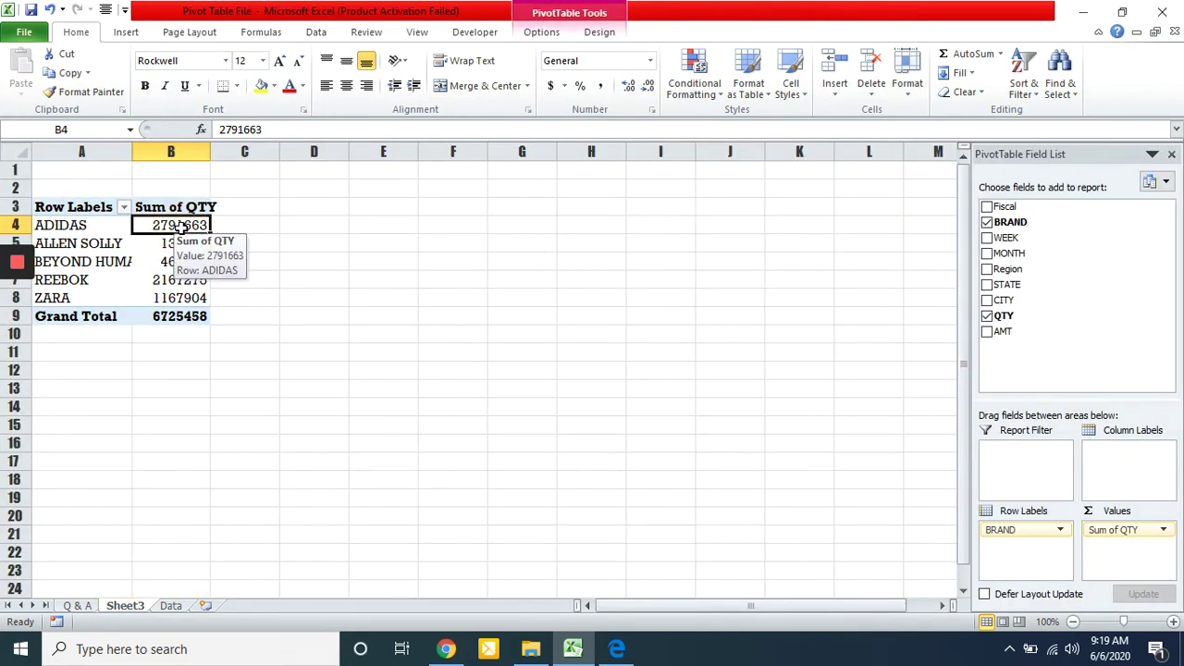
pyautogui.hotkey('ctrl', 'shift', 'Right')
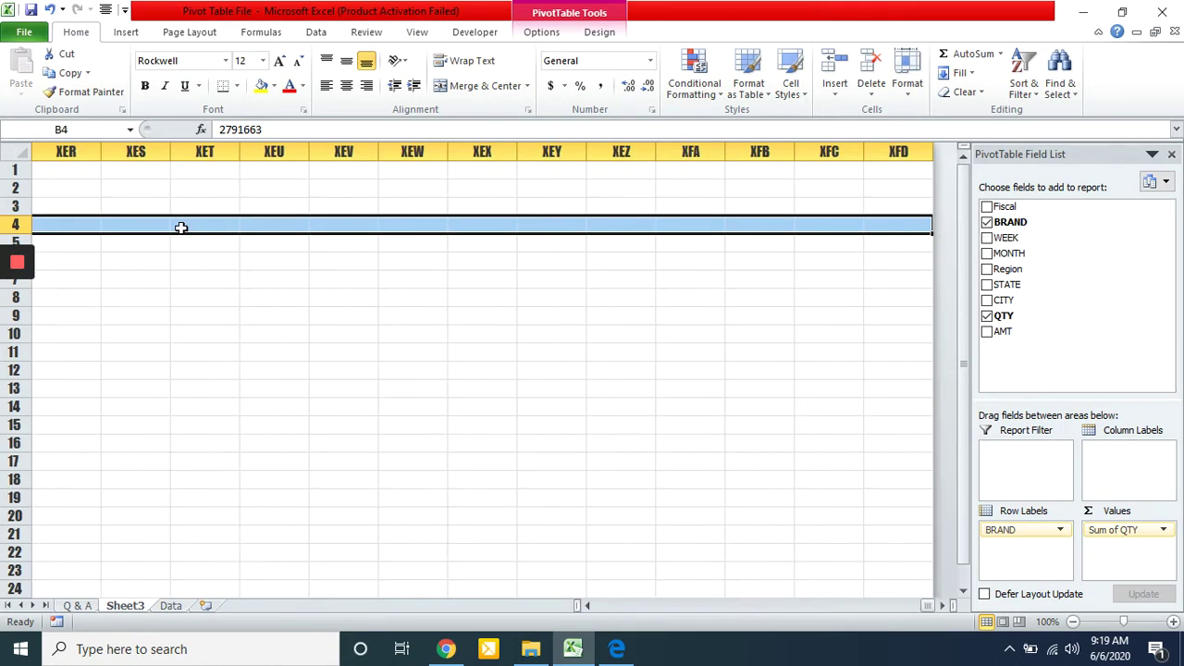
pyautogui.press('Home')
pyautogui.click(182, 228)
pyautogui.hotkey('ctrl', 'shift', 'Down')
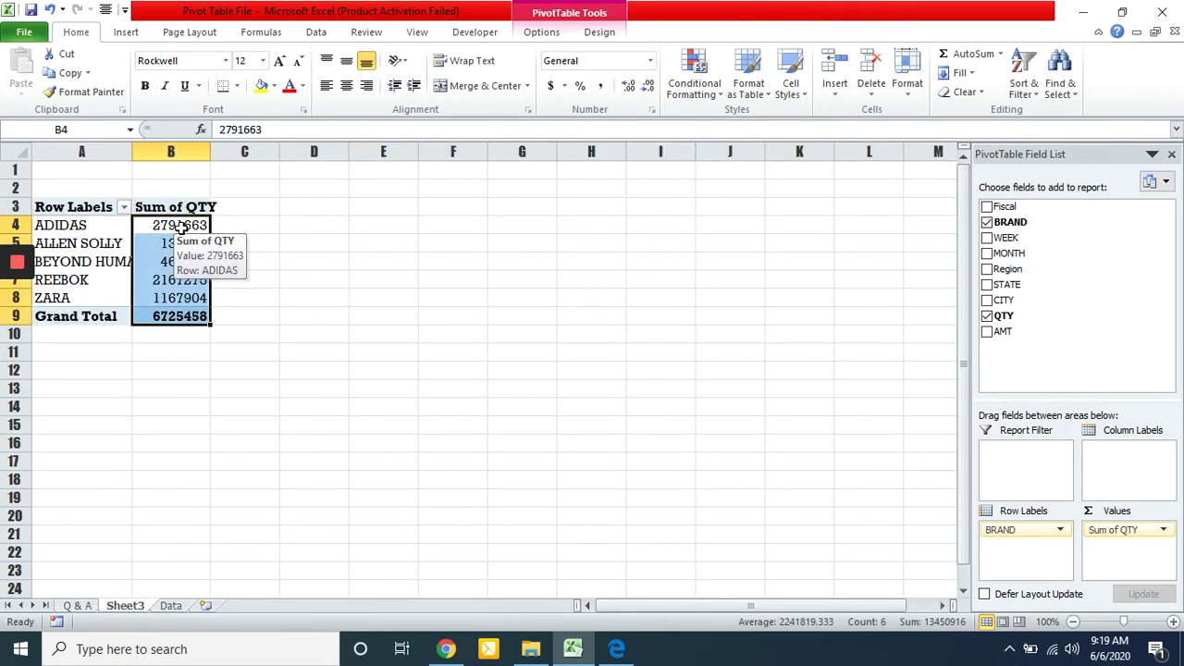
pyautogui.click(600, 86)
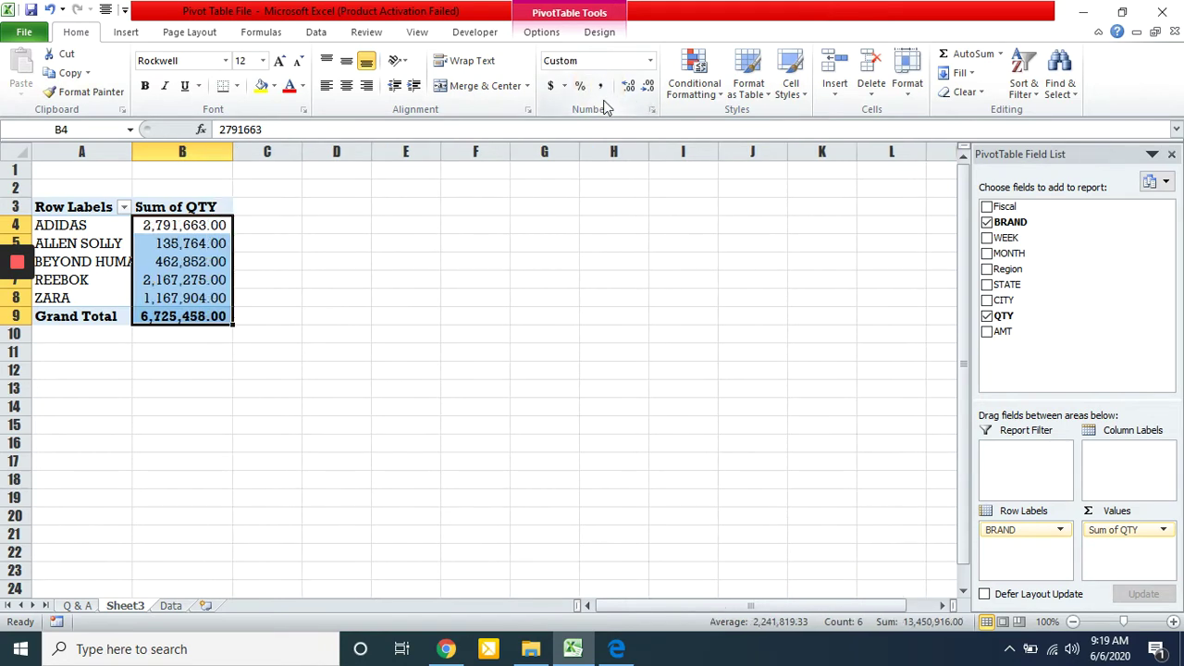
pyautogui.click(648, 89)
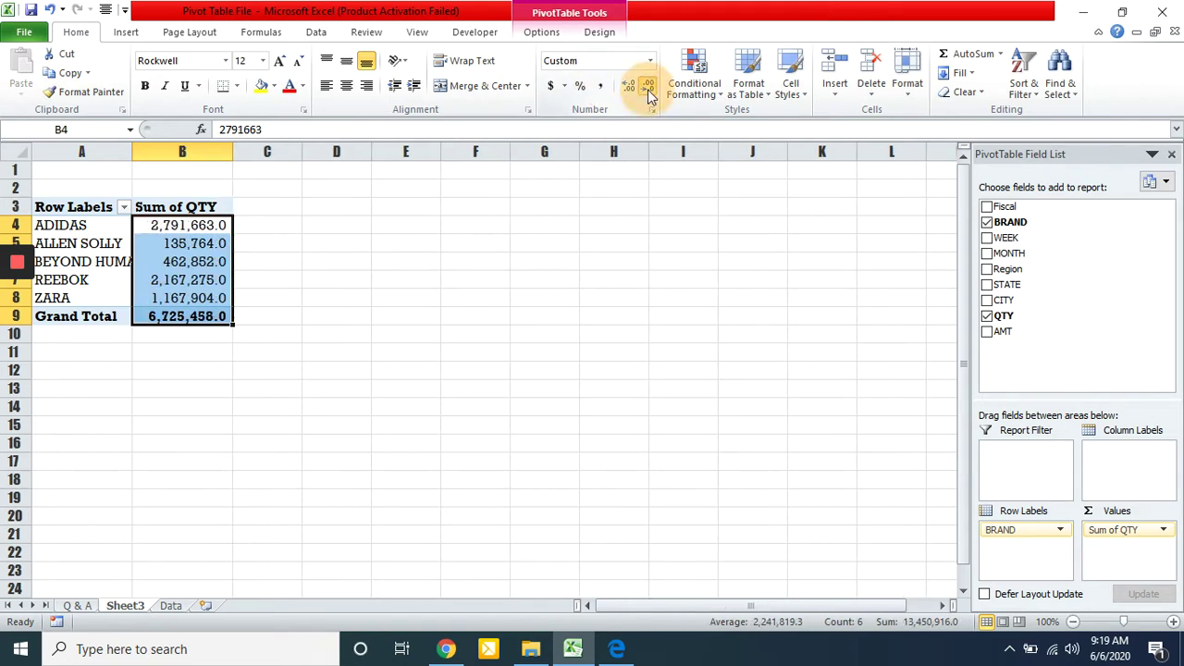
pyautogui.click(649, 93)
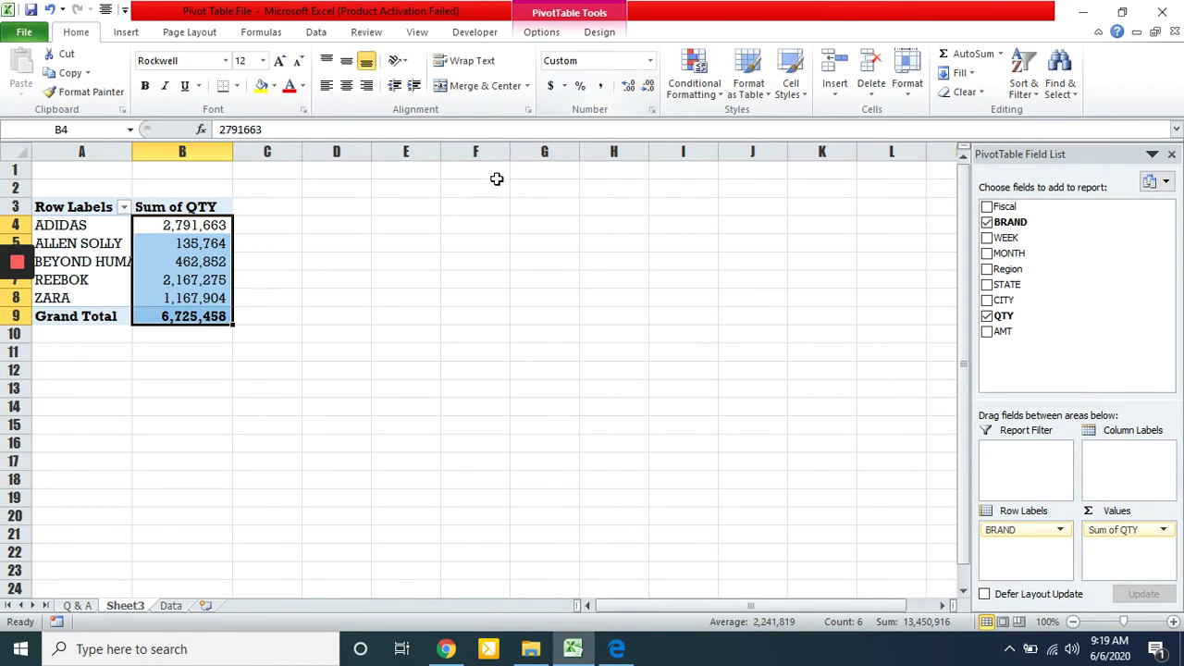
pyautogui.click(462, 208)
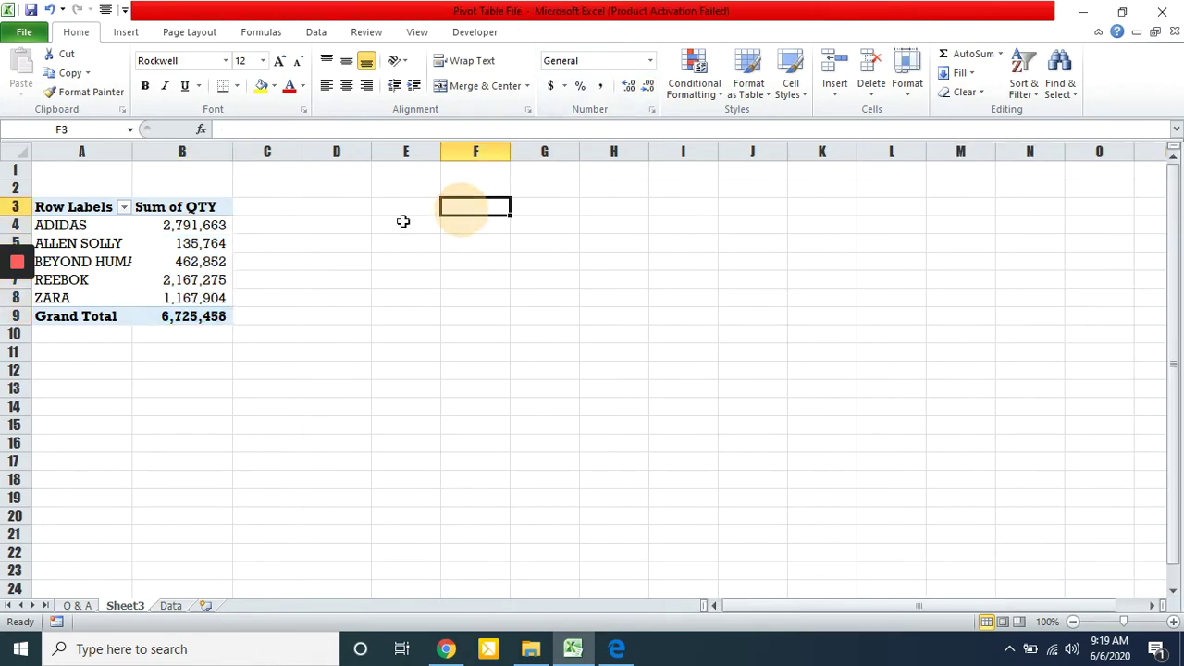
# Add the AMT field to the PivotTable values as a second sum beside QTY.
pyautogui.click(198, 227)
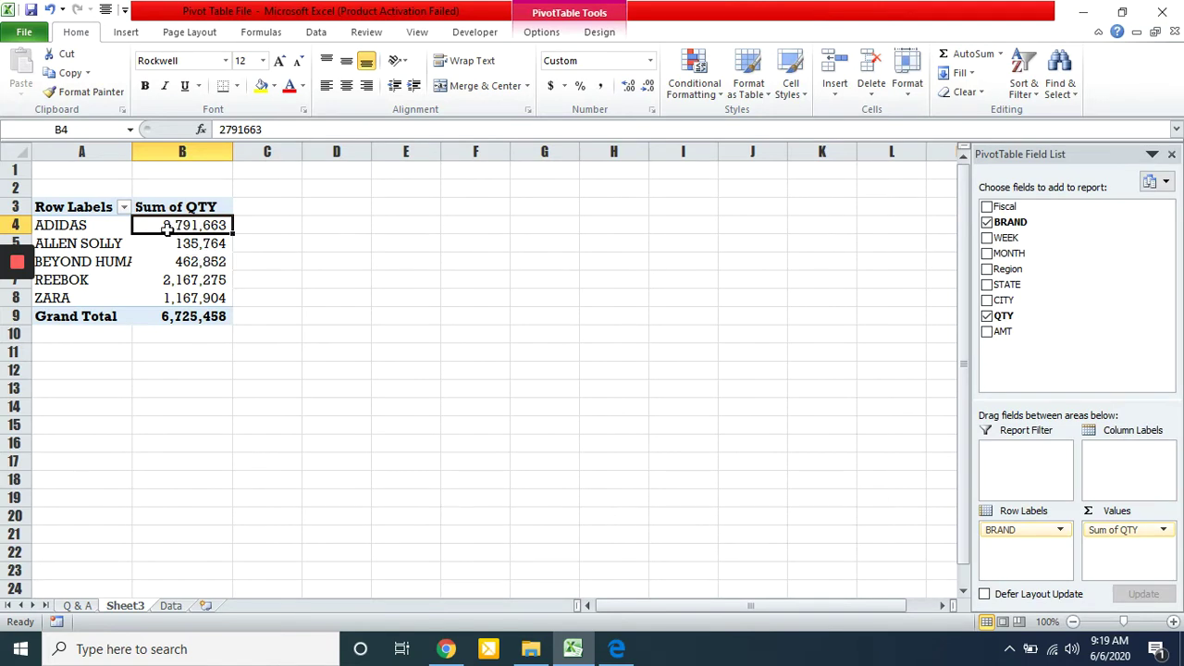
pyautogui.moveTo(188, 227)
pyautogui.moveTo(197, 292)
pyautogui.moveTo(189, 248)
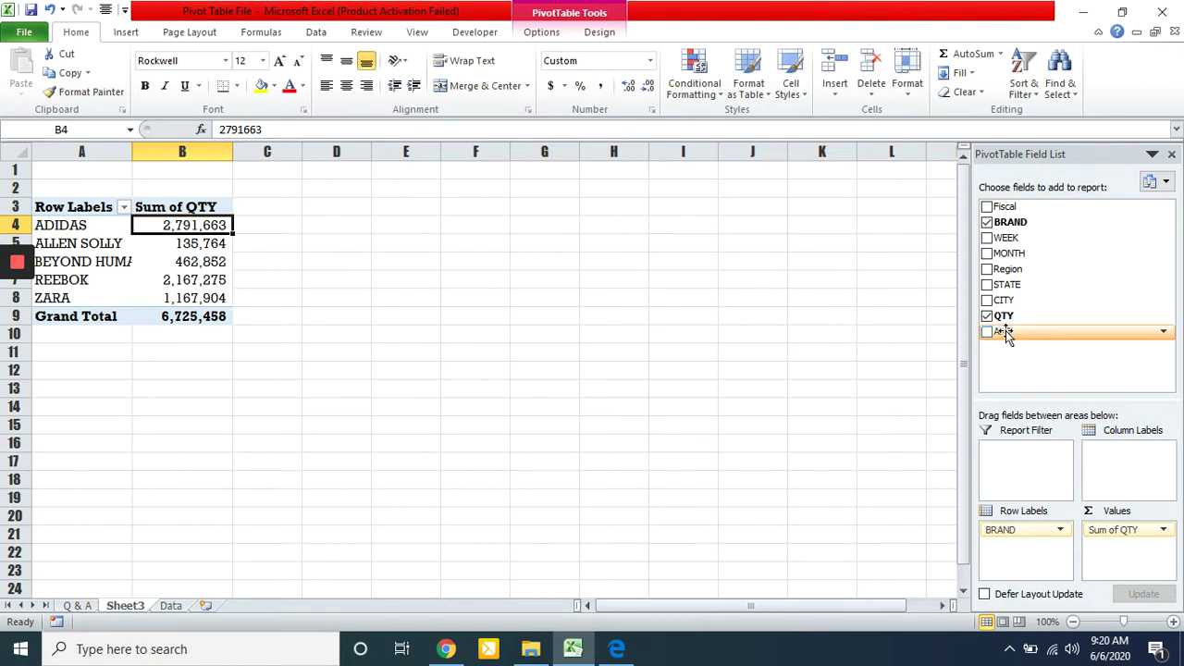
pyautogui.moveTo(1005, 332); pyautogui.dragTo(1115, 551)
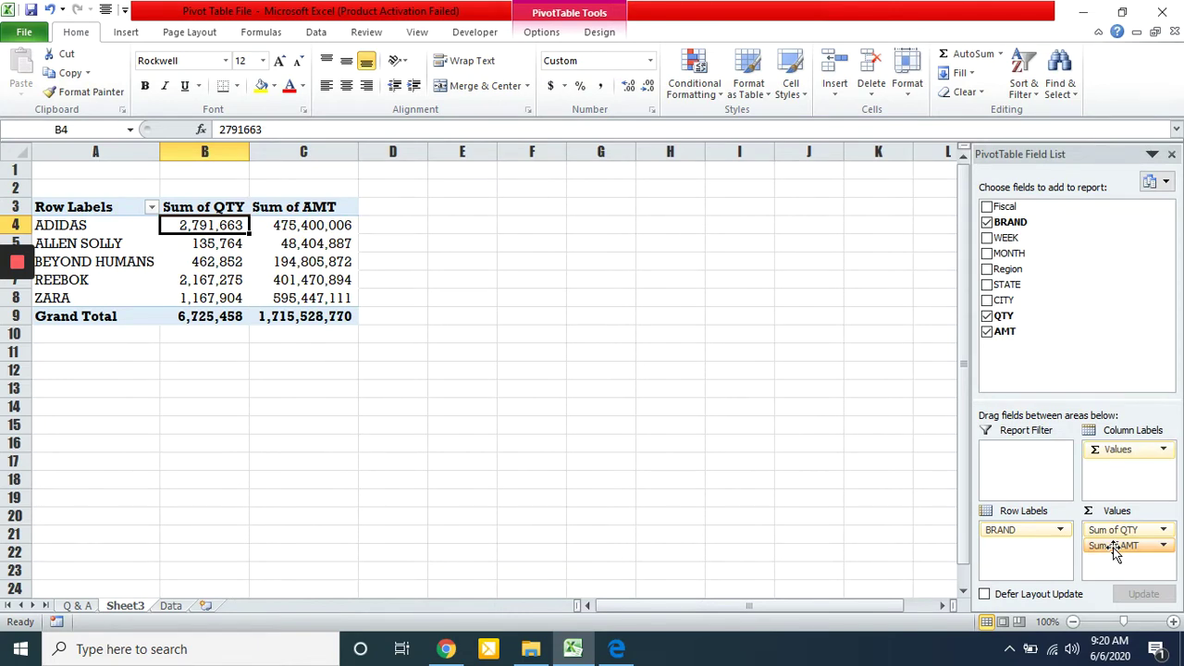
pyautogui.press('Right')
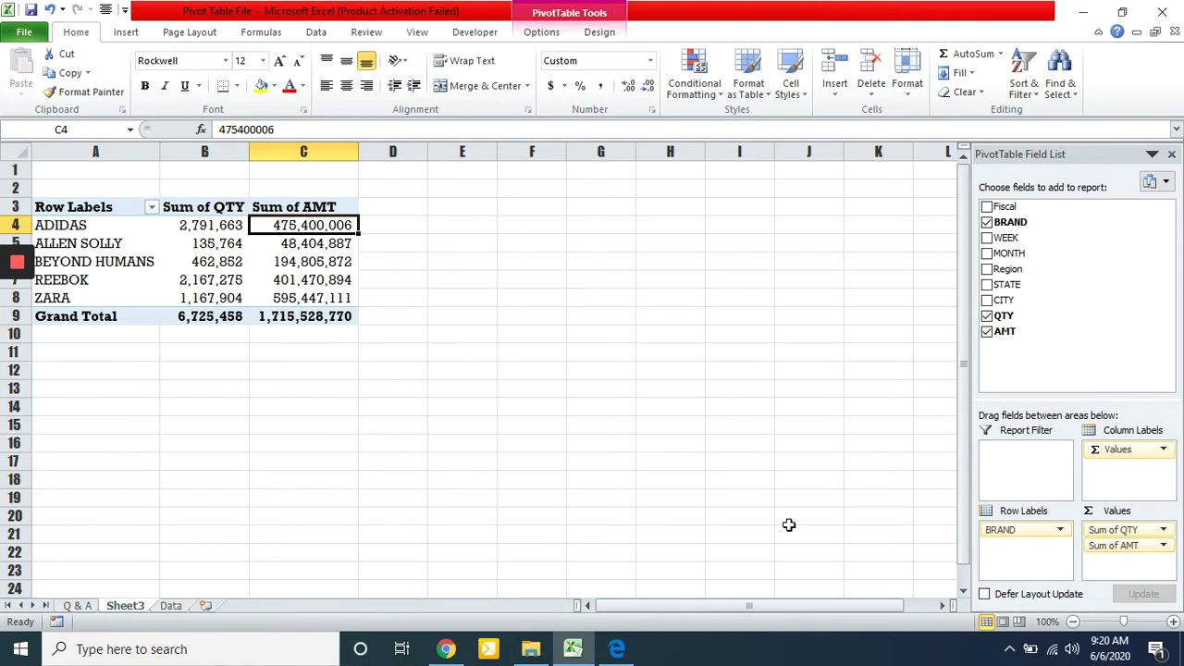
pyautogui.click(306, 260)
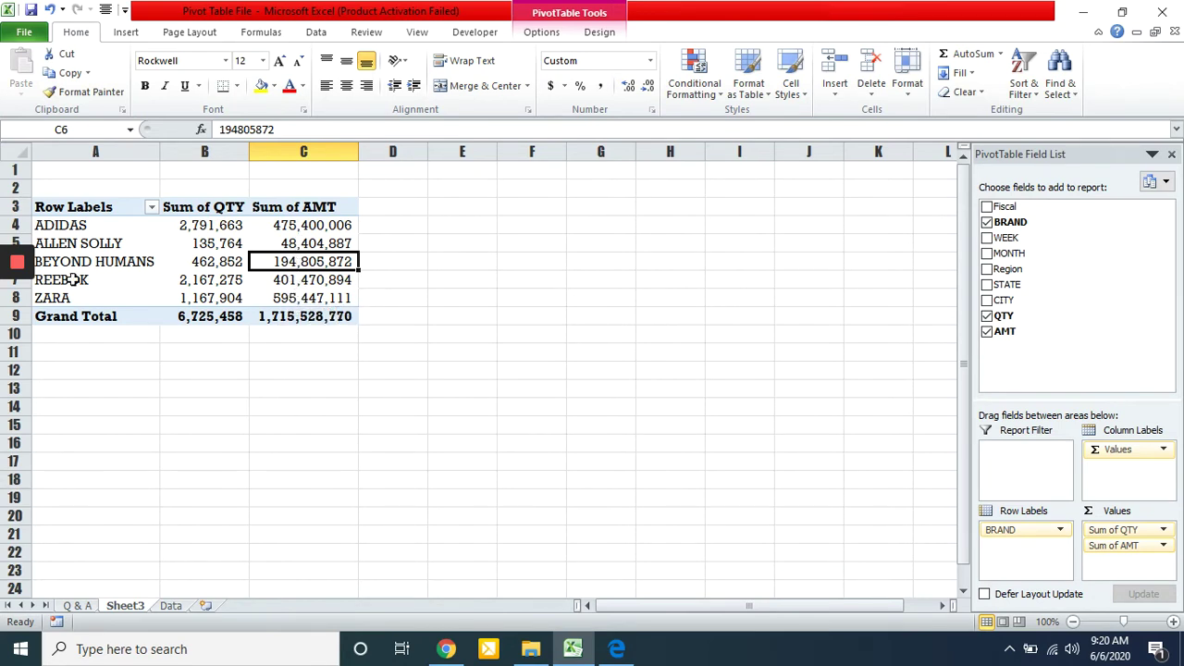
# Highlight the top 1 brand amount in the Sum of AMT column, excluding the grand total, using Green Fill with Dark Green Text.
pyautogui.click(311, 301)
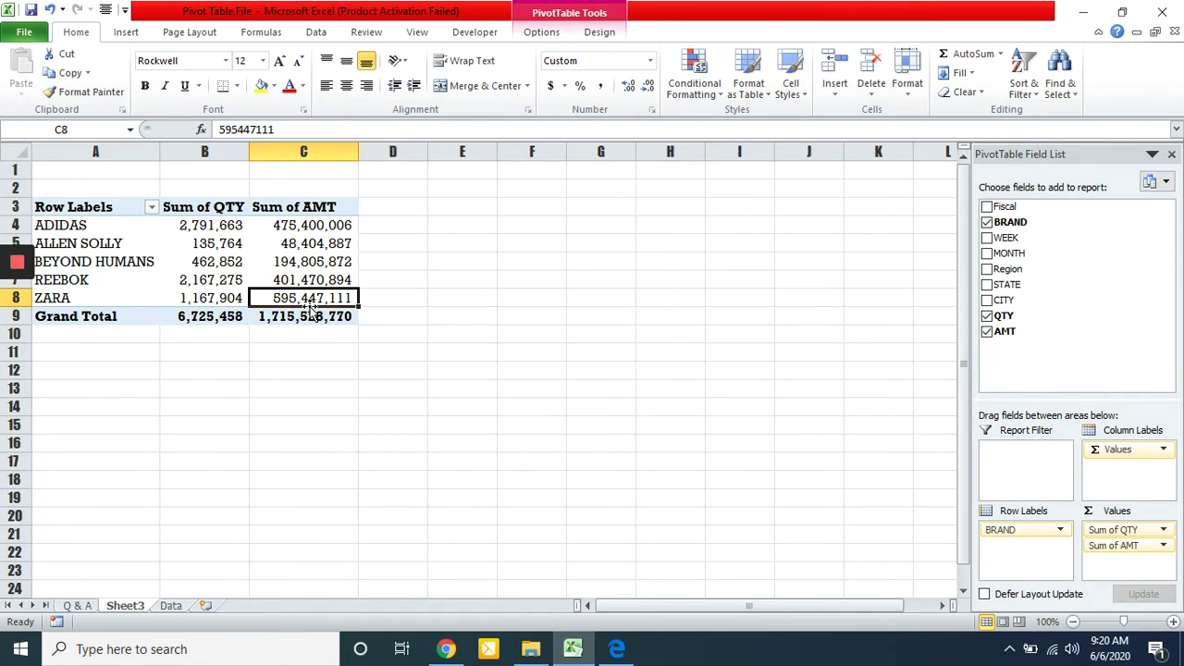
pyautogui.hotkey('ctrl', 'shift', 'Up')
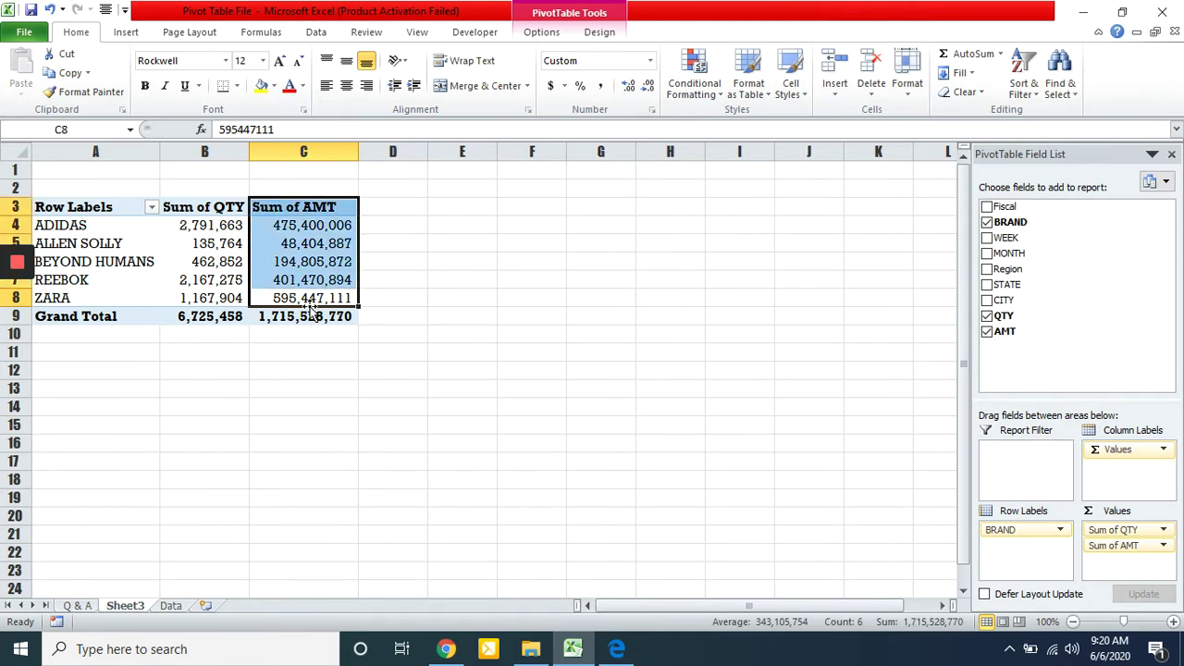
pyautogui.hotkey('shift', 'Down')
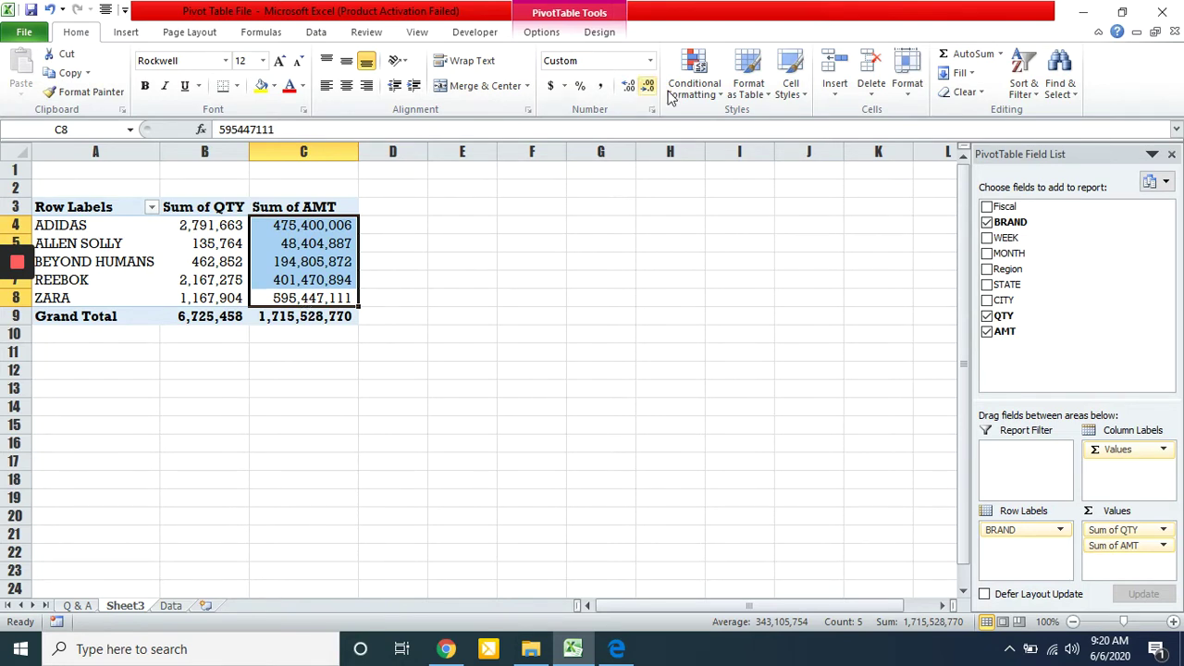
pyautogui.click(707, 93)
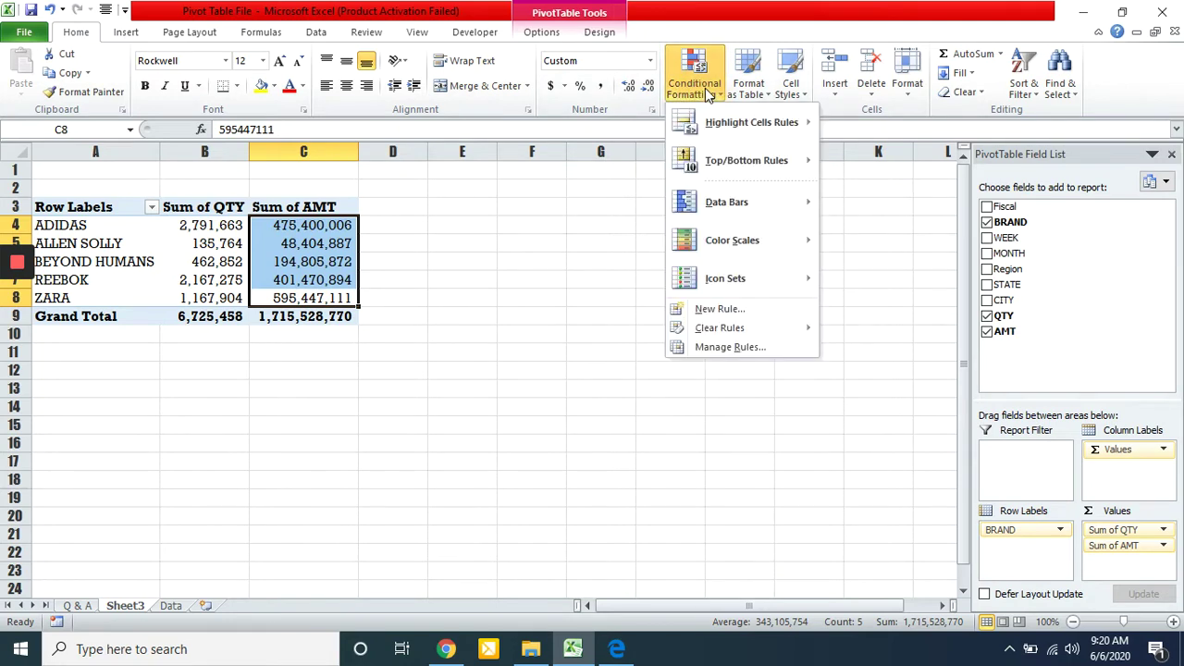
pyautogui.moveTo(724, 163)
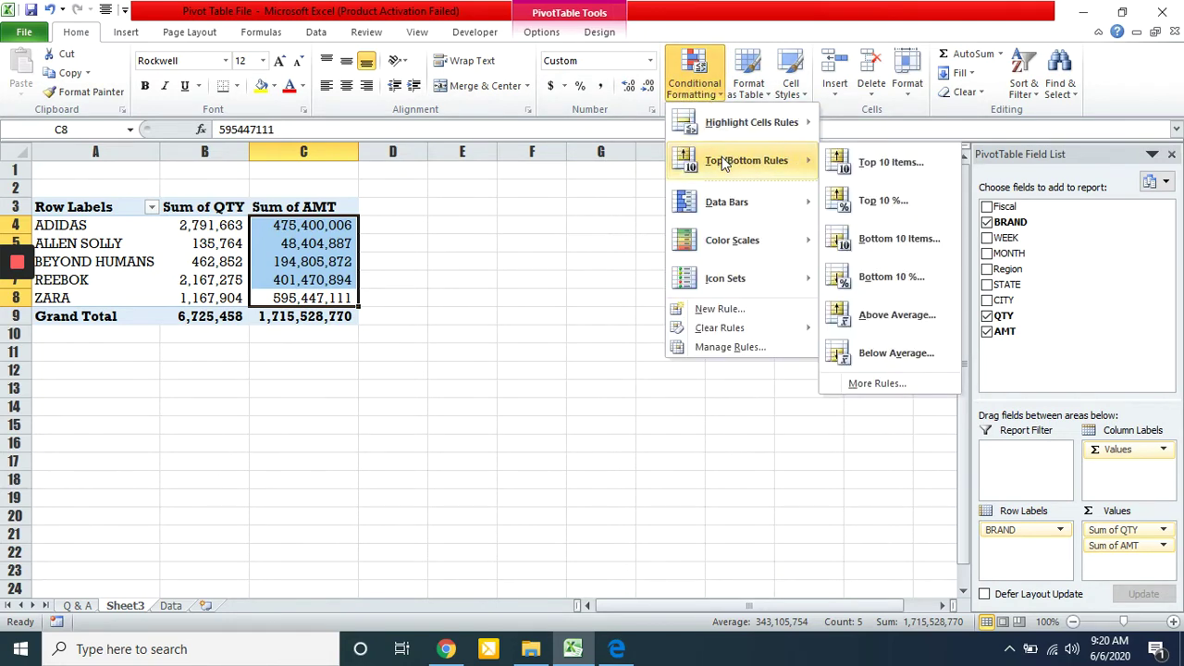
pyautogui.click(879, 163)
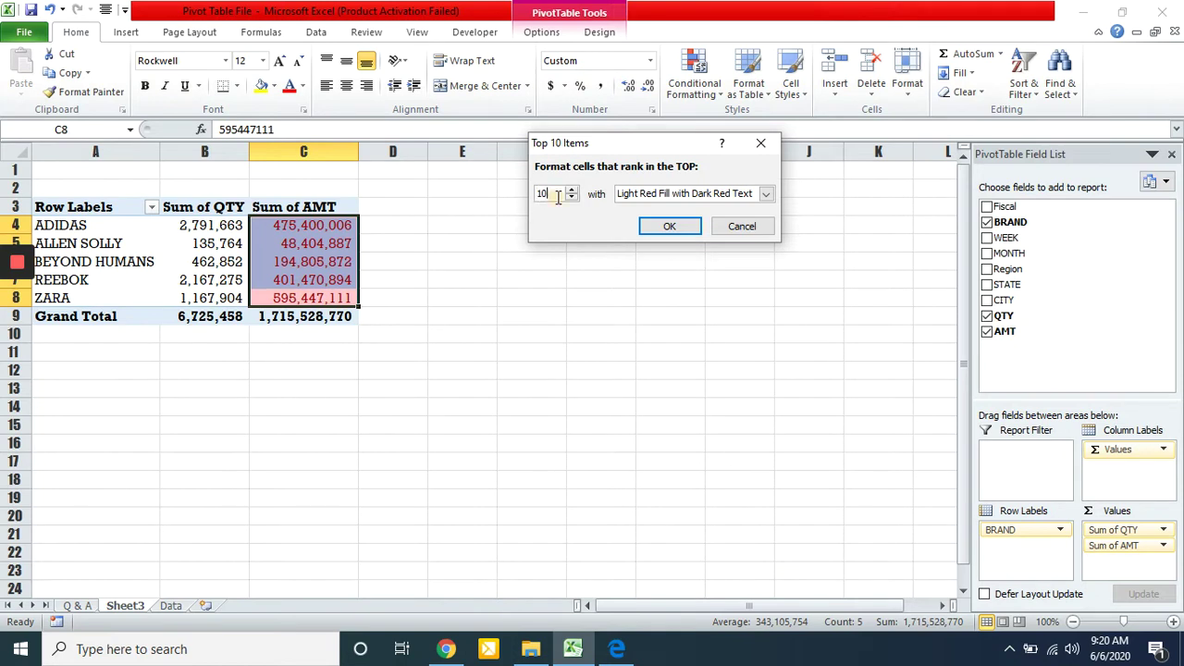
pyautogui.press('BackSpace')
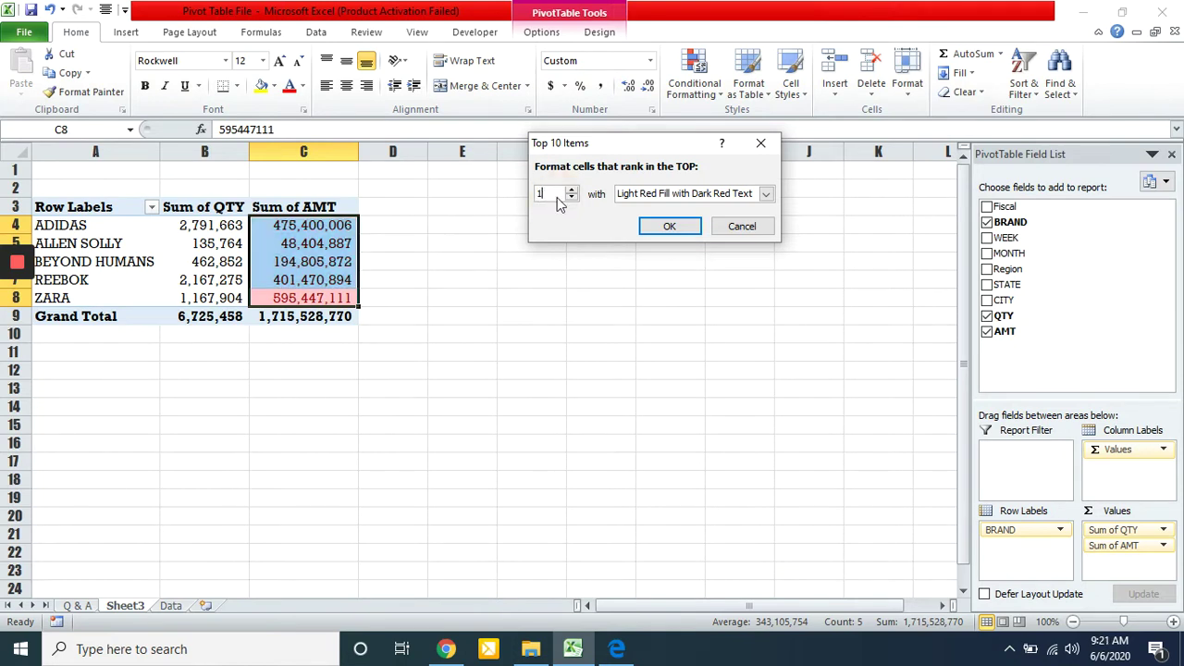
pyautogui.click(654, 195)
pyautogui.click(659, 232)
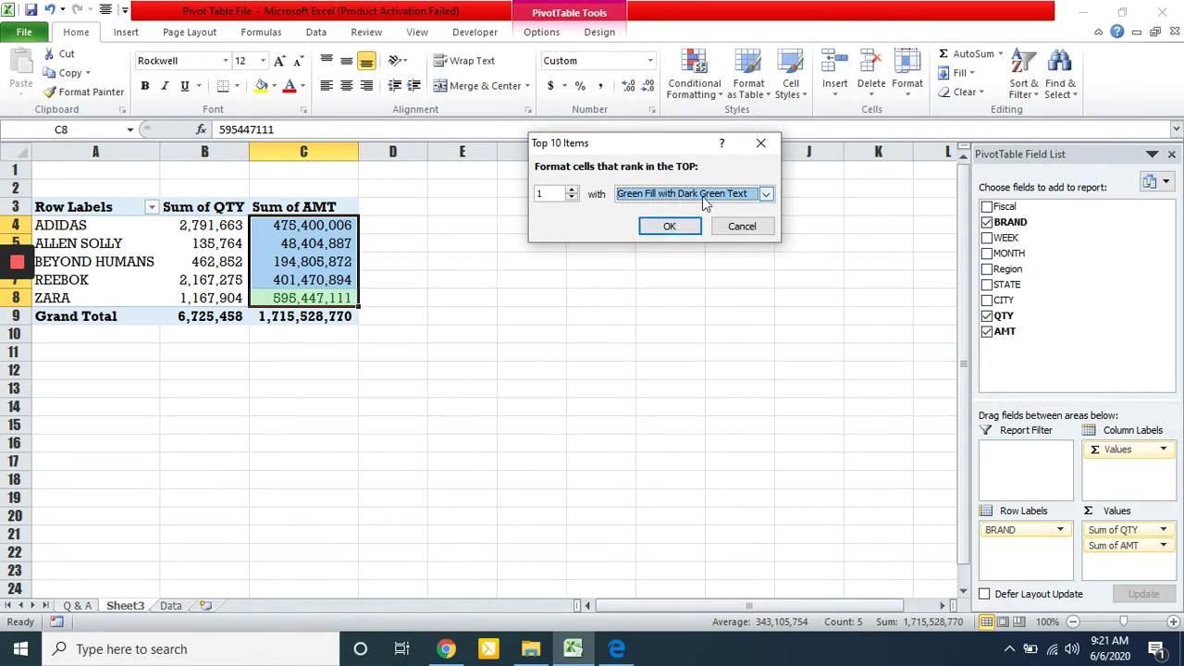
pyautogui.click(670, 227)
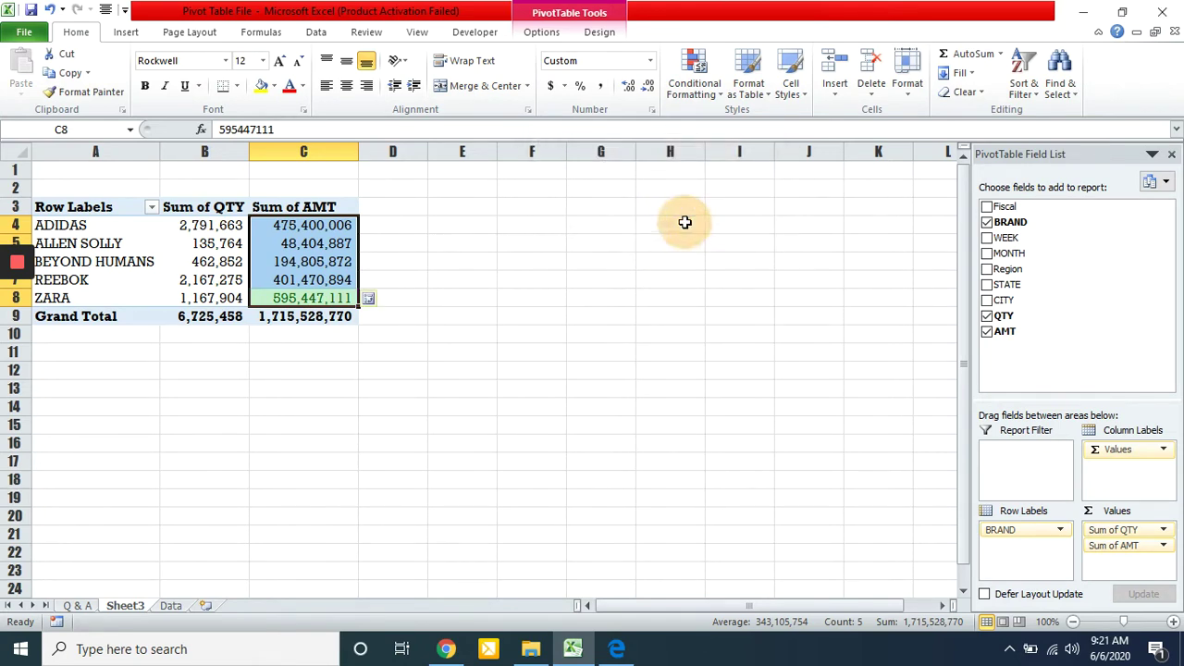
pyautogui.click(467, 291)
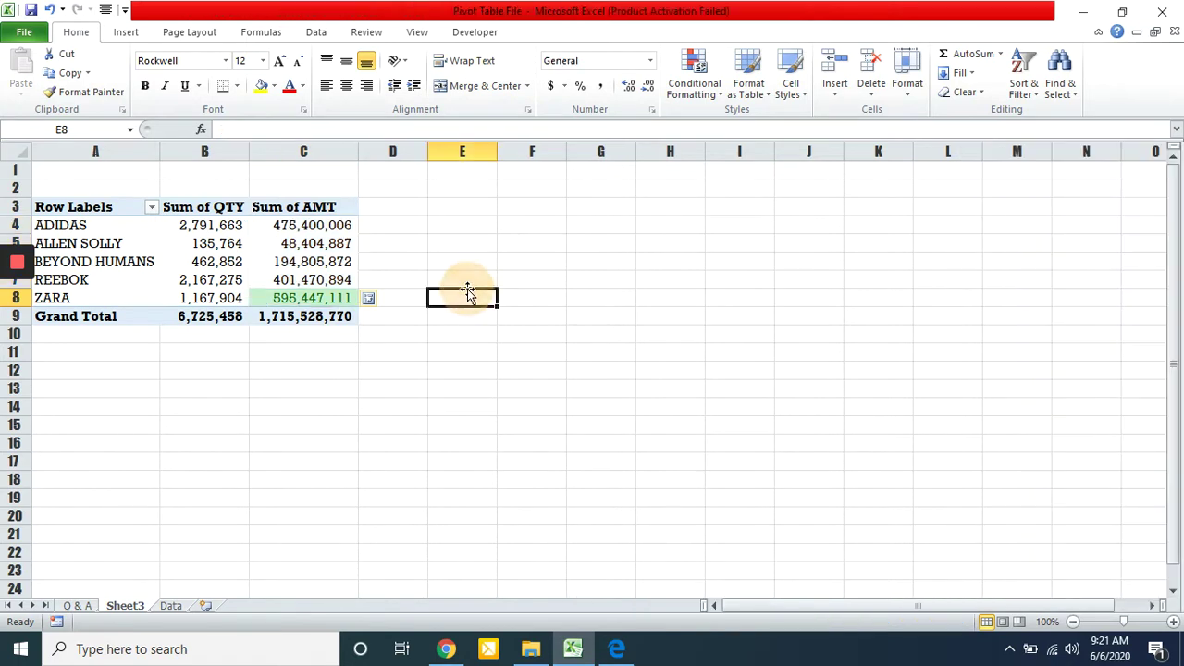
# Highlight the top 1 brand quantity in the Sum of QTY column, excluding the grand total, using Yellow Fill with Dark Yellow Text.
pyautogui.click(306, 293)
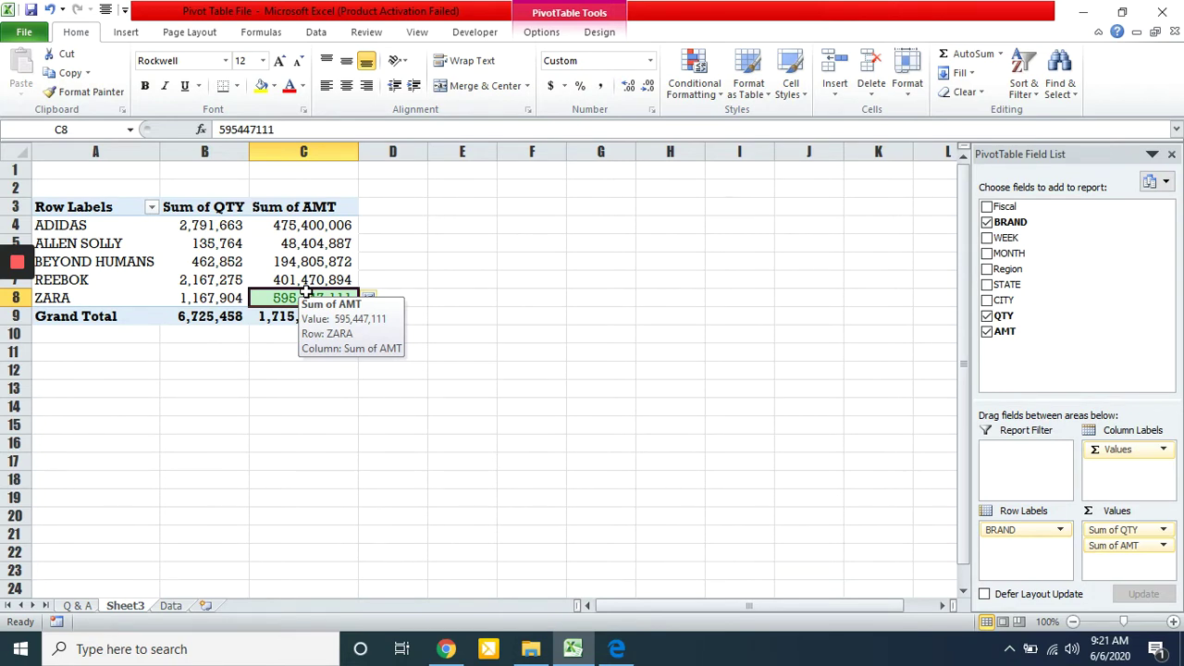
pyautogui.click(195, 225)
pyautogui.moveTo(195, 225); pyautogui.dragTo(197, 296)
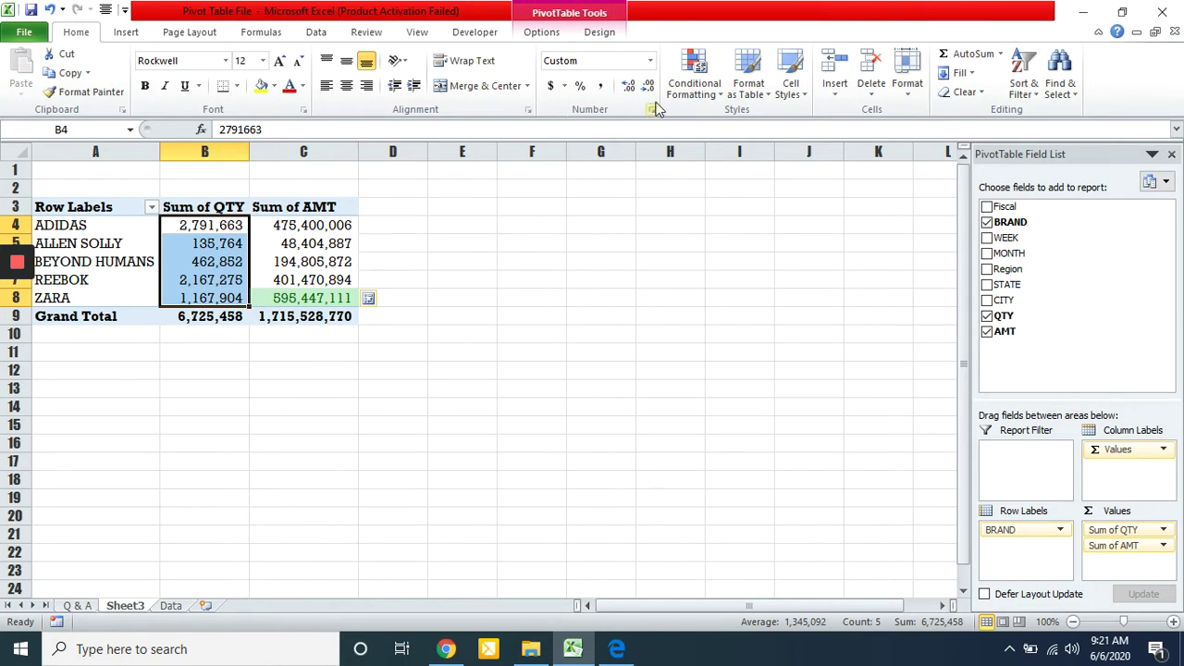
pyautogui.click(708, 91)
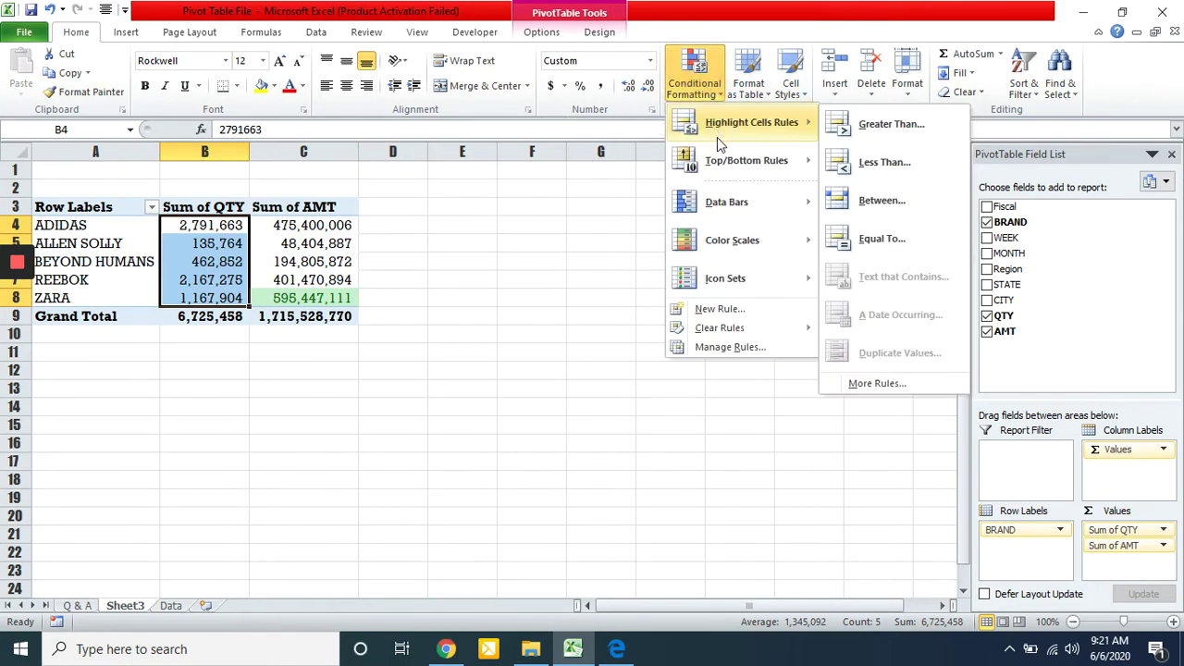
pyautogui.moveTo(773, 164)
pyautogui.click(878, 164)
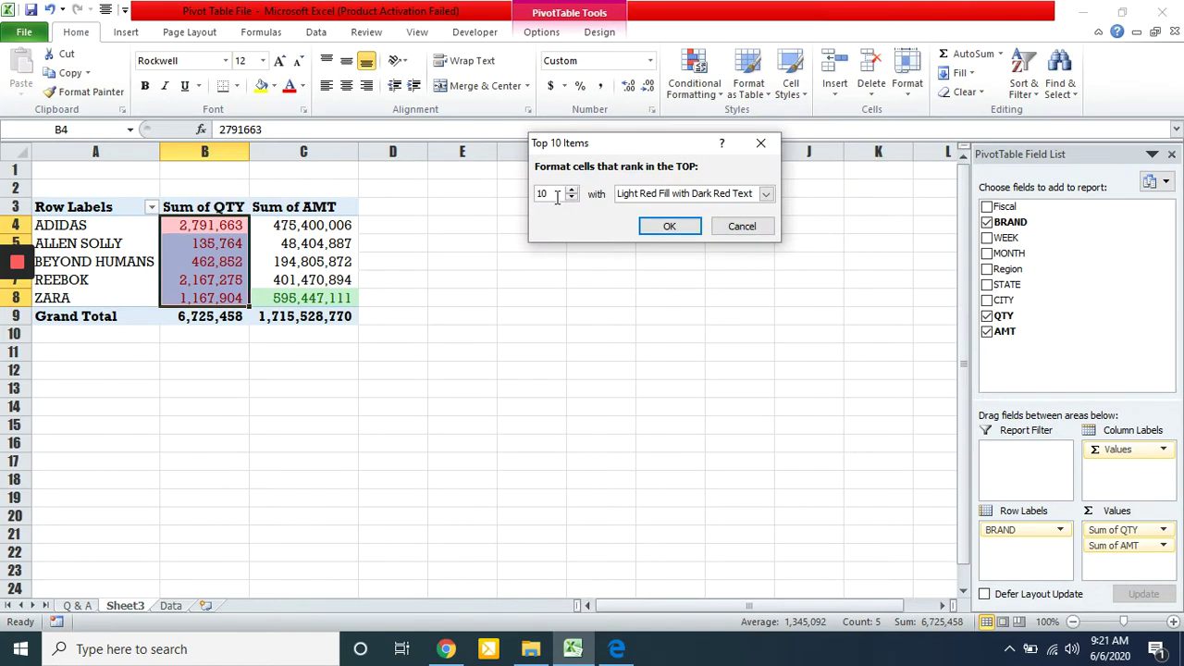
pyautogui.click(557, 197)
pyautogui.press('BackSpace')
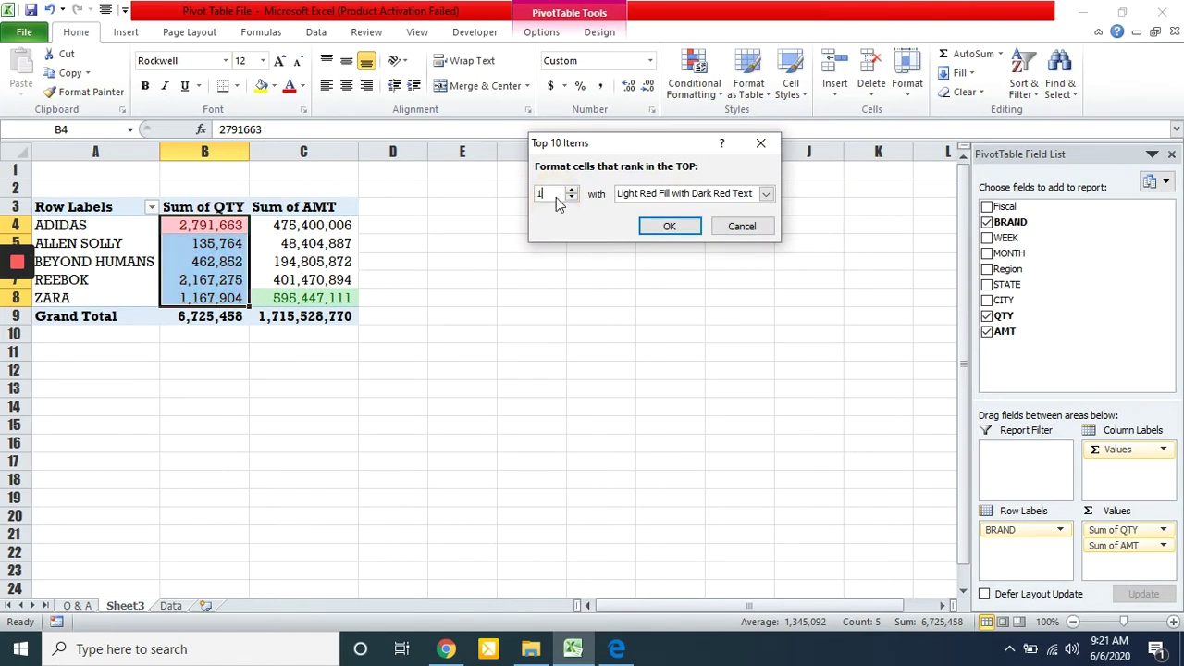
pyautogui.click(684, 196)
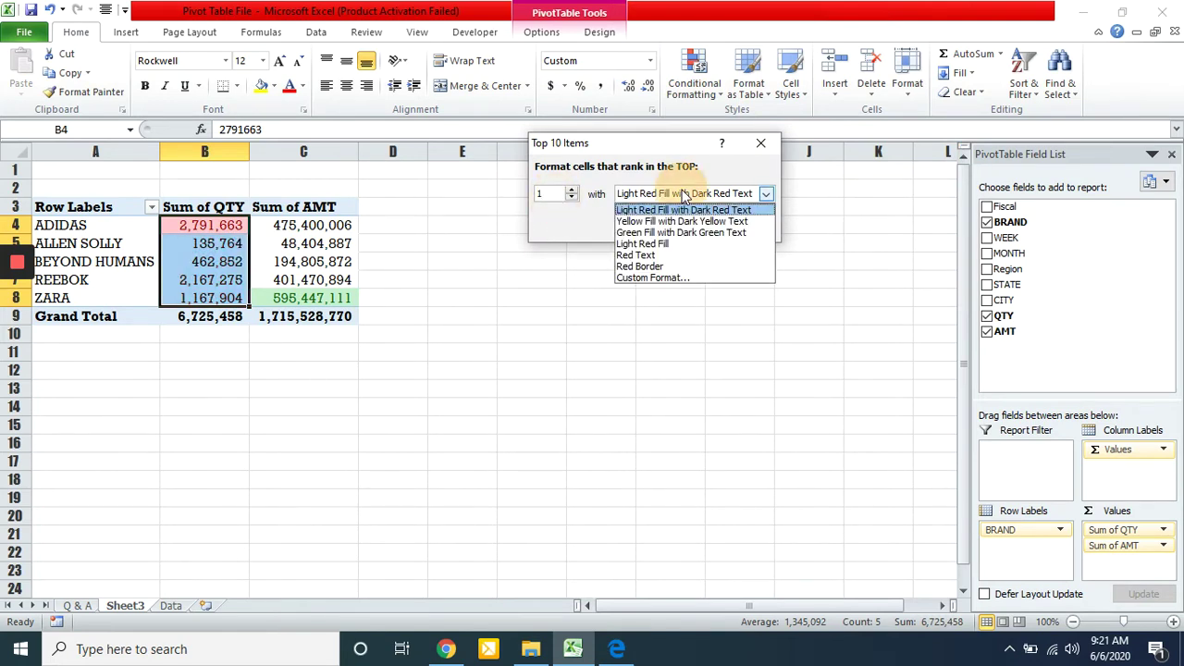
pyautogui.click(668, 223)
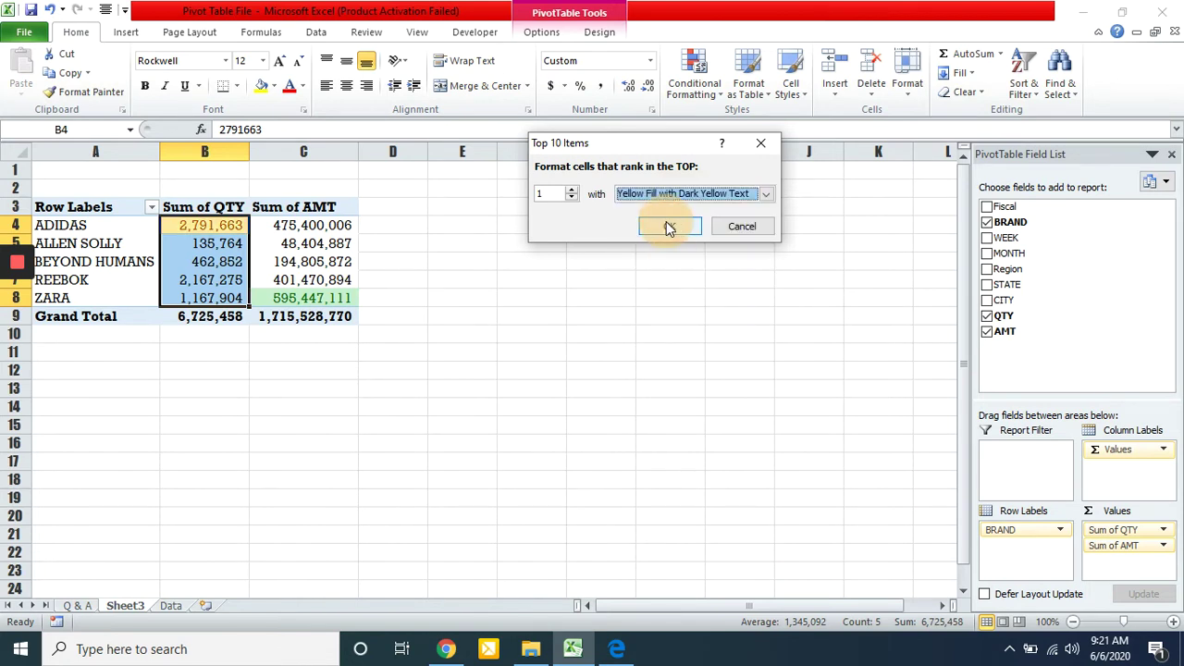
pyautogui.click(668, 226)
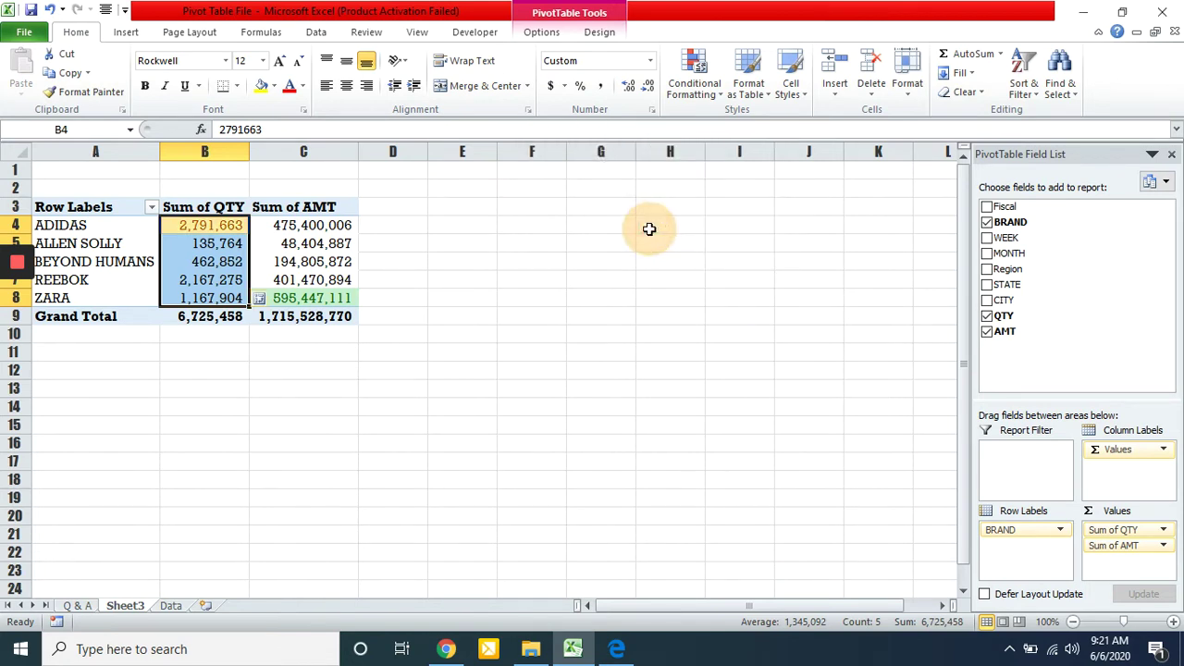
pyautogui.click(497, 260)
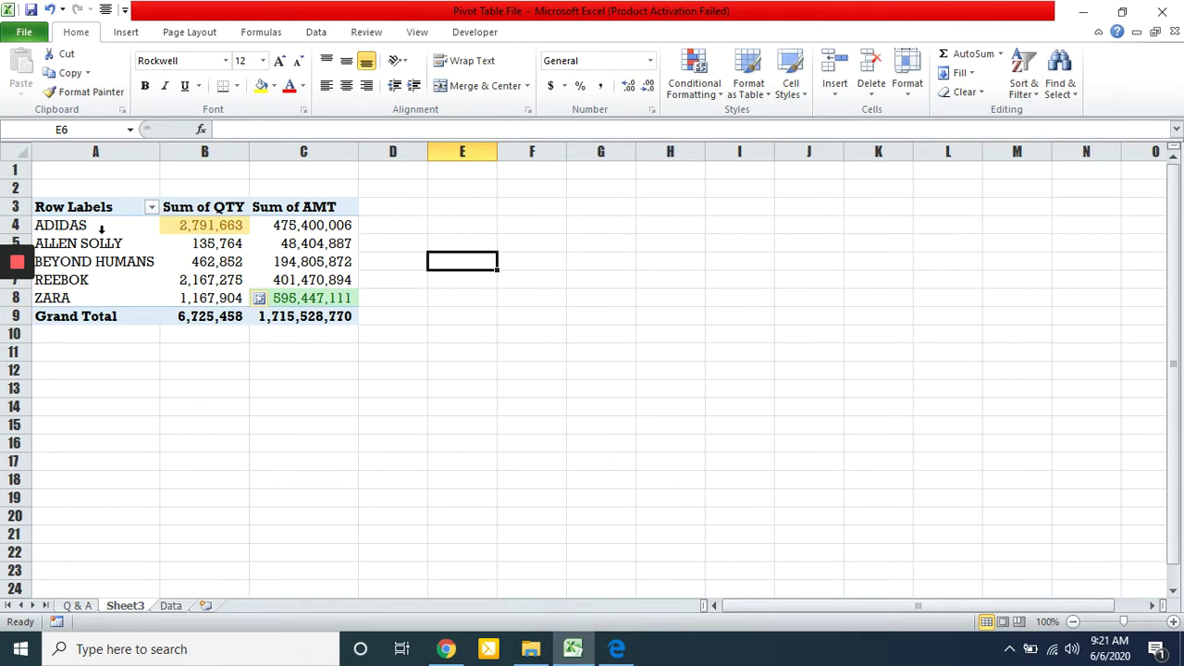
pyautogui.moveTo(212, 228)
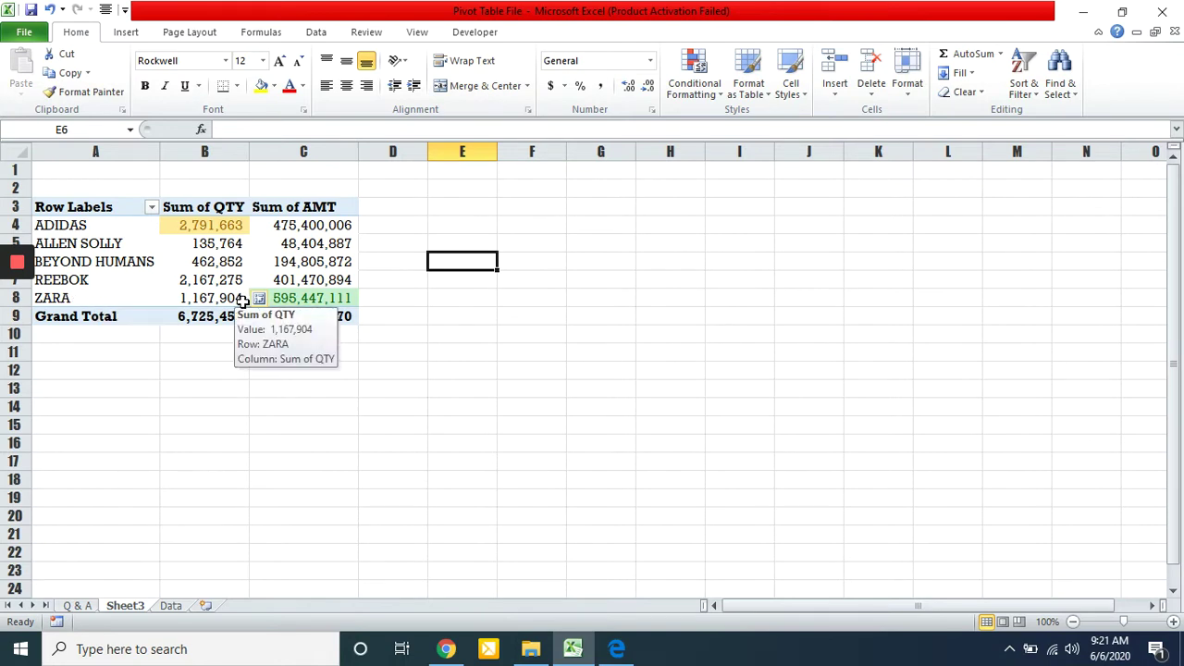
pyautogui.moveTo(331, 305)
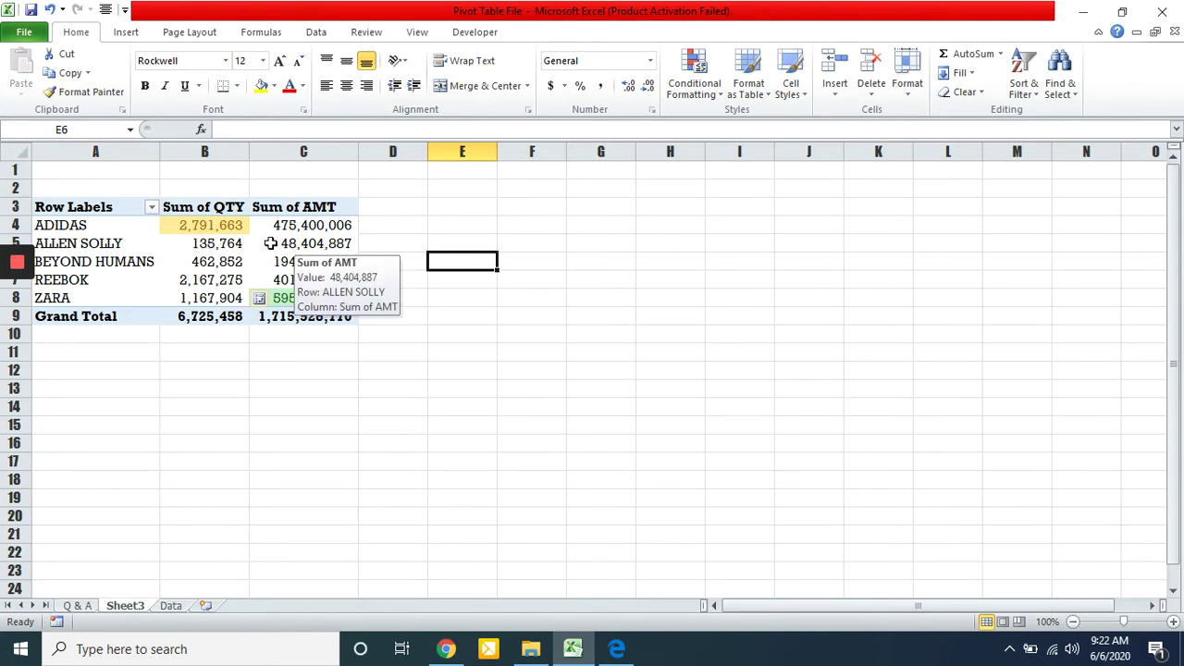
pyautogui.moveTo(311, 252)
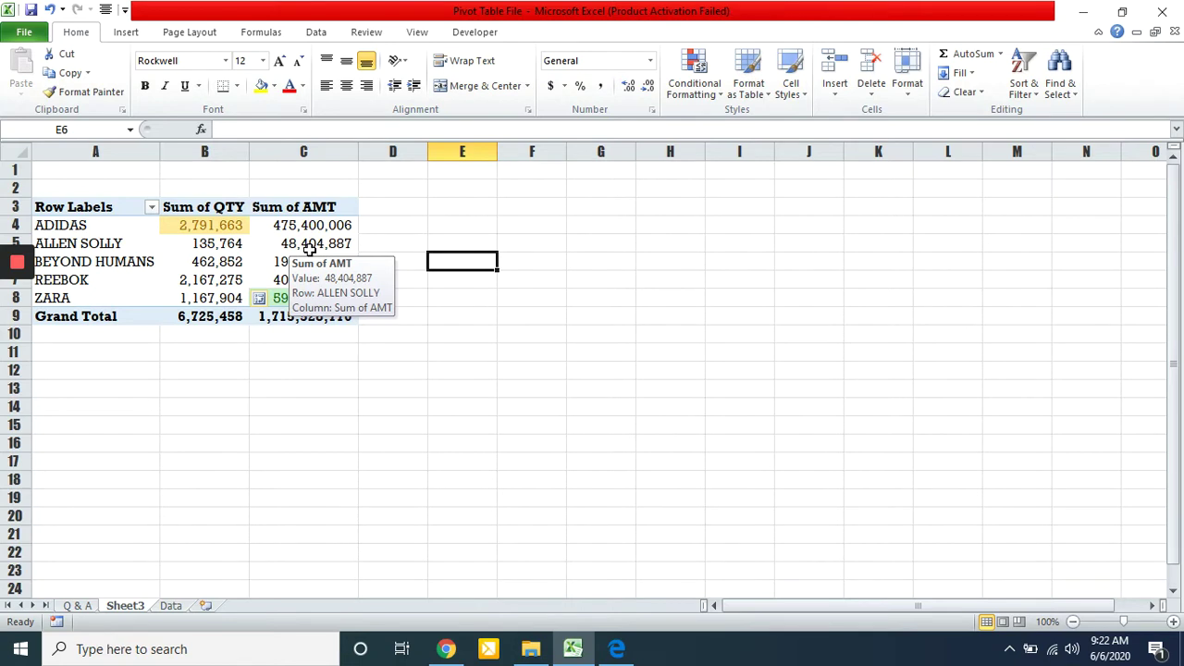
# Move the BRAND field to the PivotTable's column labels and add Region as the row labels.
pyautogui.click(293, 244)
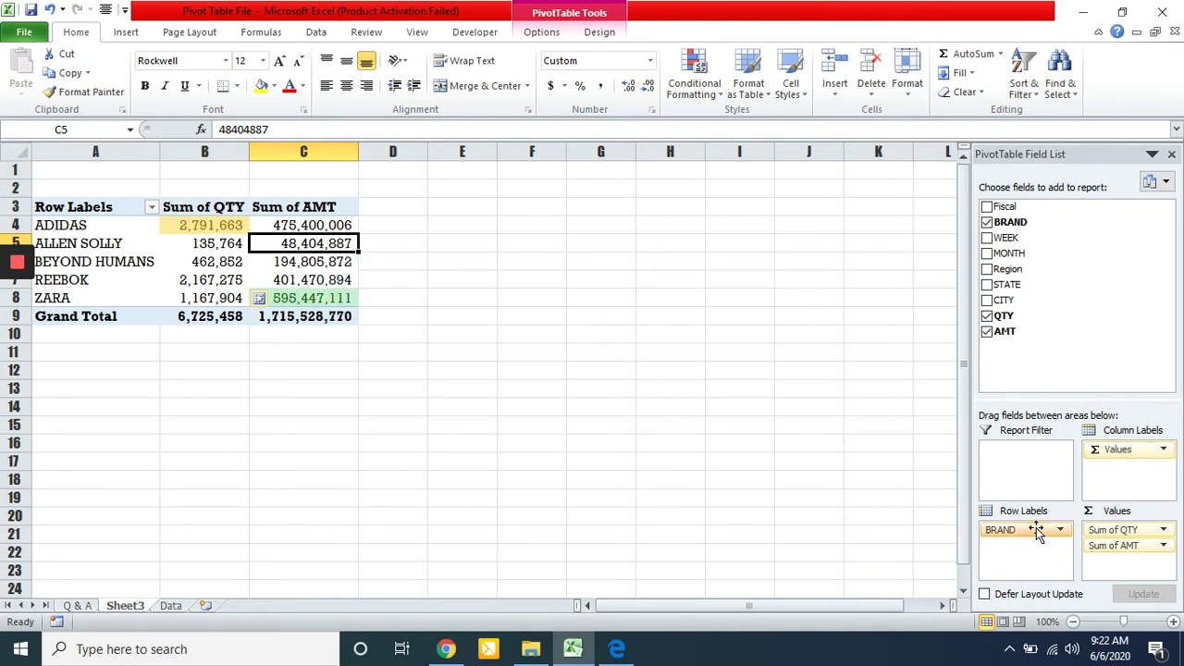
pyautogui.moveTo(1036, 532); pyautogui.dragTo(1091, 465)
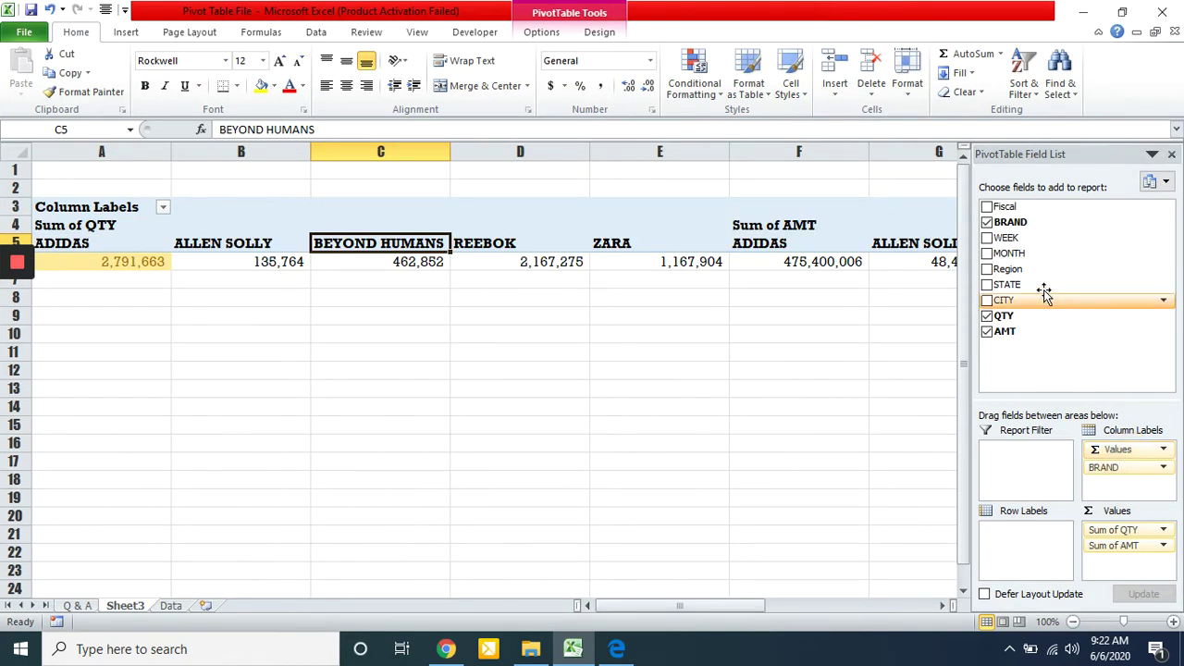
pyautogui.click(987, 269)
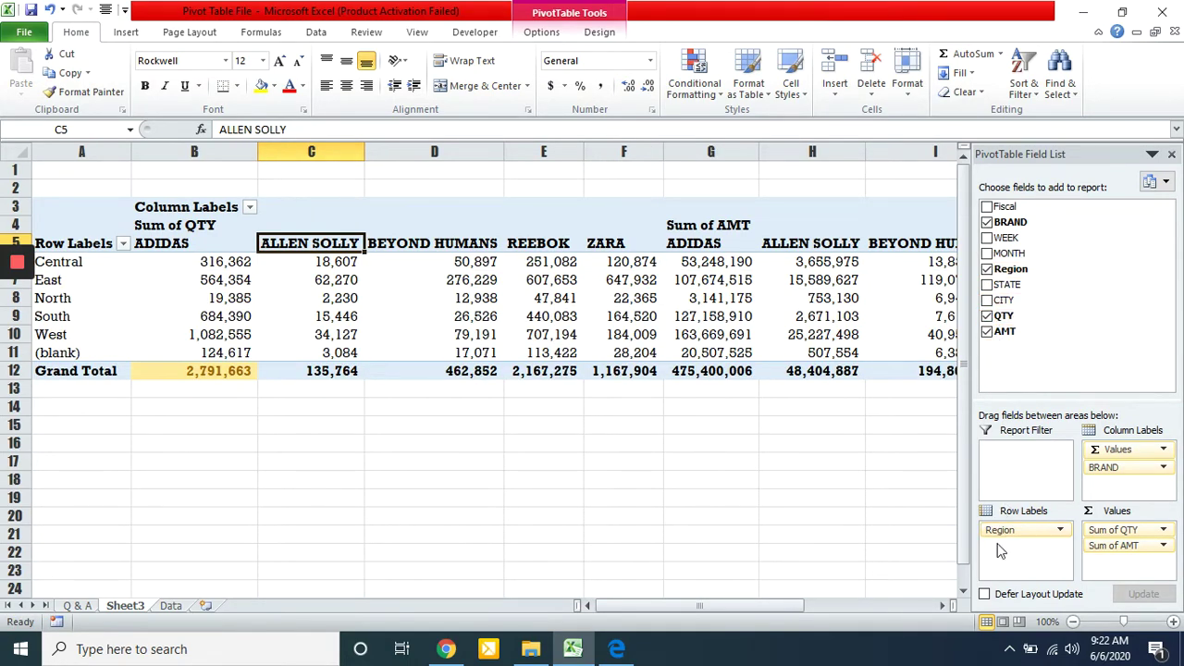
pyautogui.click(592, 410)
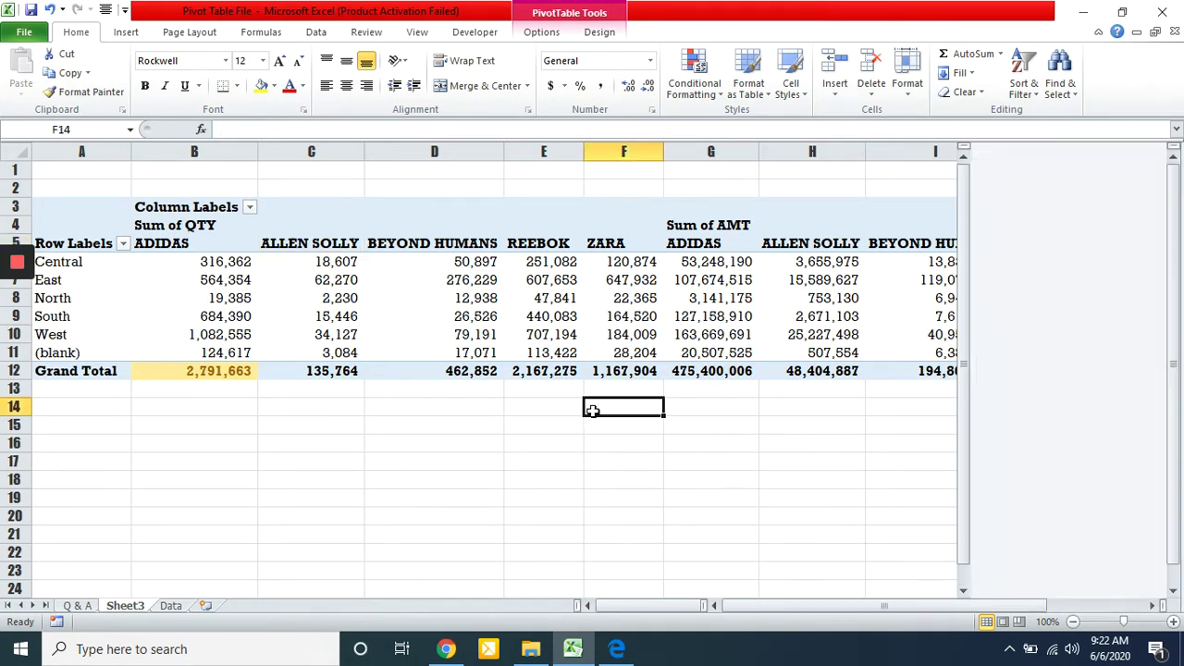
# Clear the value fields from the PivotTable and add AMT back as the only summed value.
pyautogui.click(588, 309)
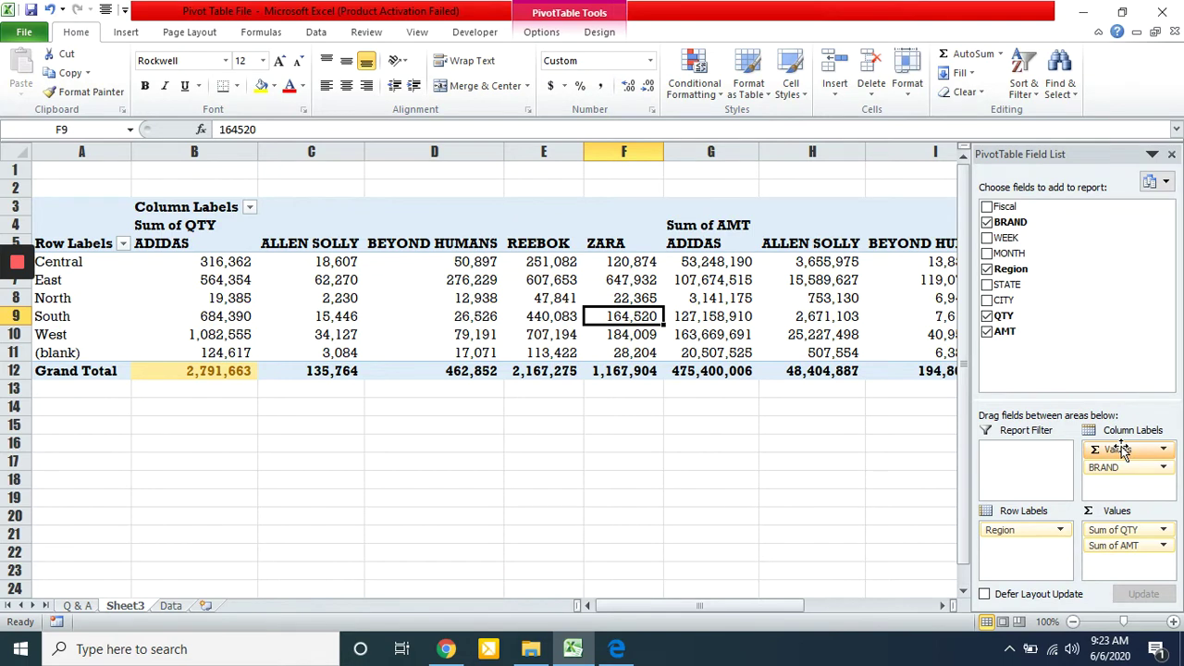
pyautogui.moveTo(1120, 450); pyautogui.dragTo(1101, 375)
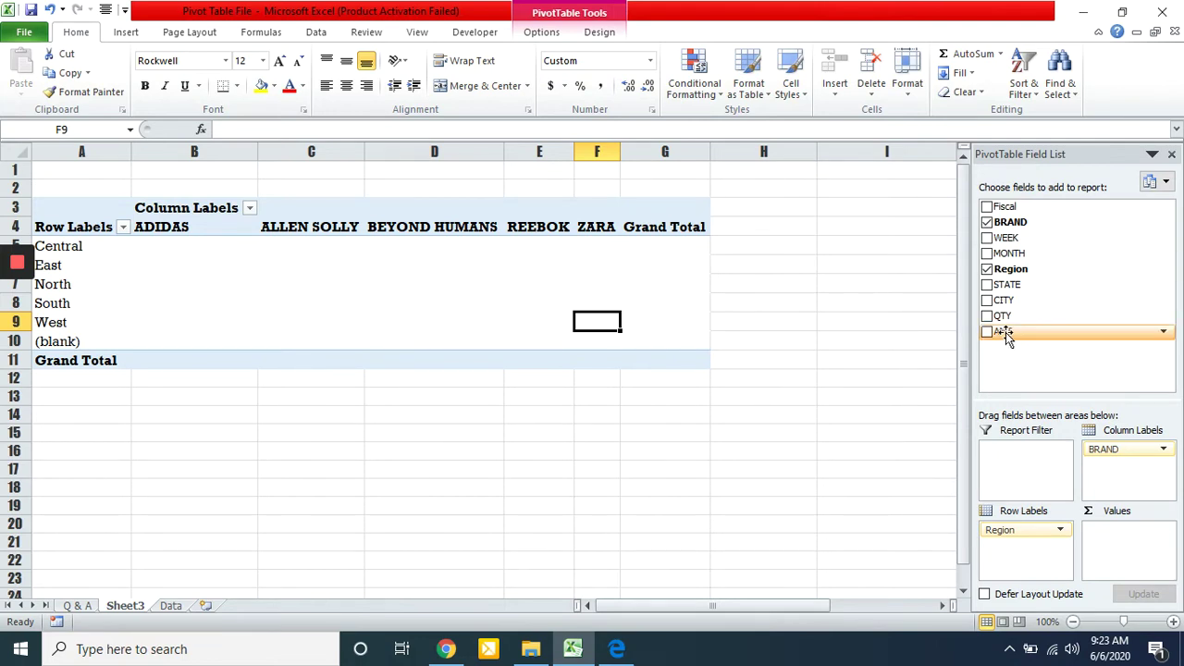
pyautogui.moveTo(1005, 333); pyautogui.dragTo(1128, 546)
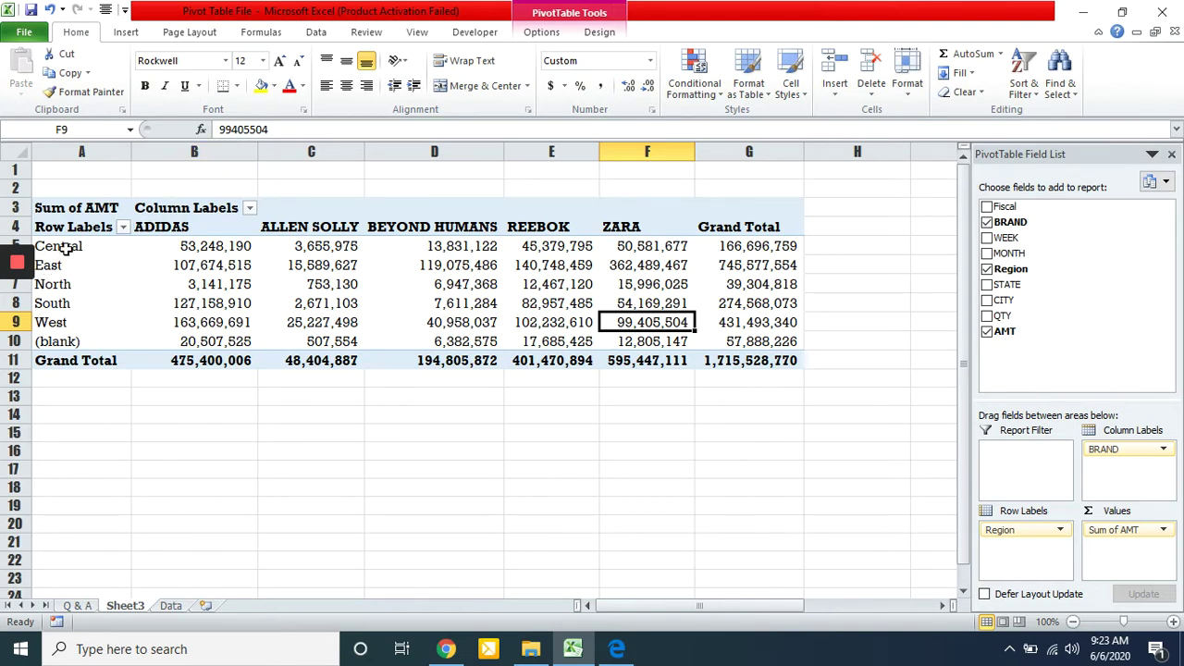
# Highlight the top 5 amounts among all region and brand combinations, including the blank region but excluding grand totals, using Green Fill with Dark Green Text.
pyautogui.moveTo(176, 247)
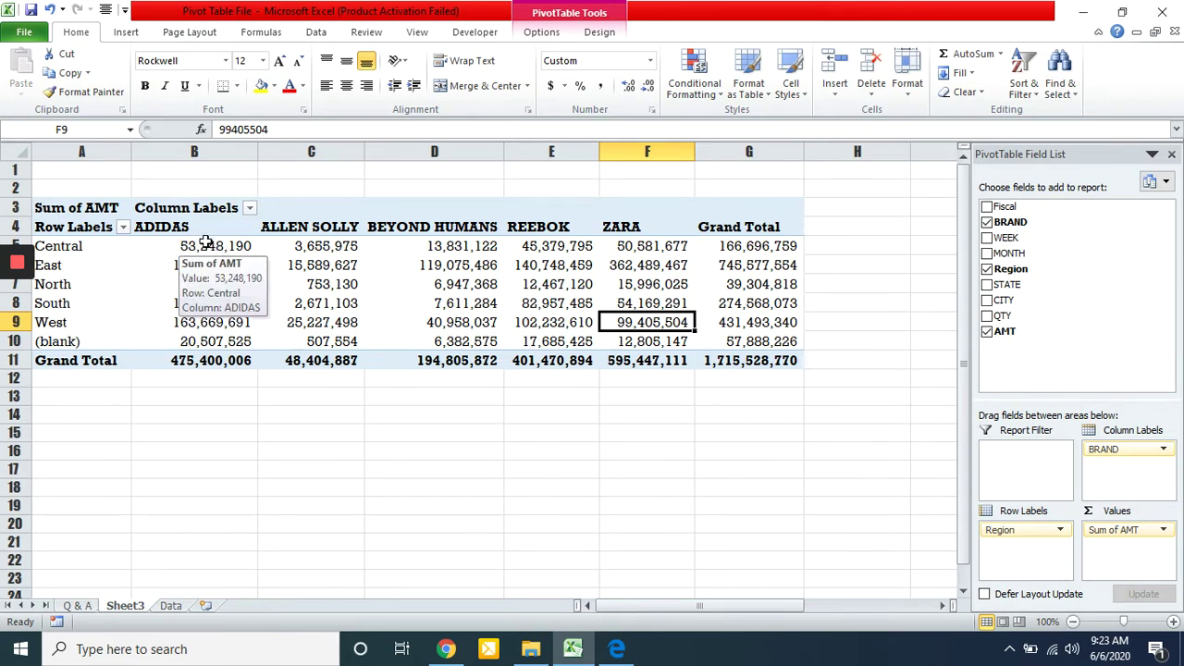
pyautogui.moveTo(311, 258)
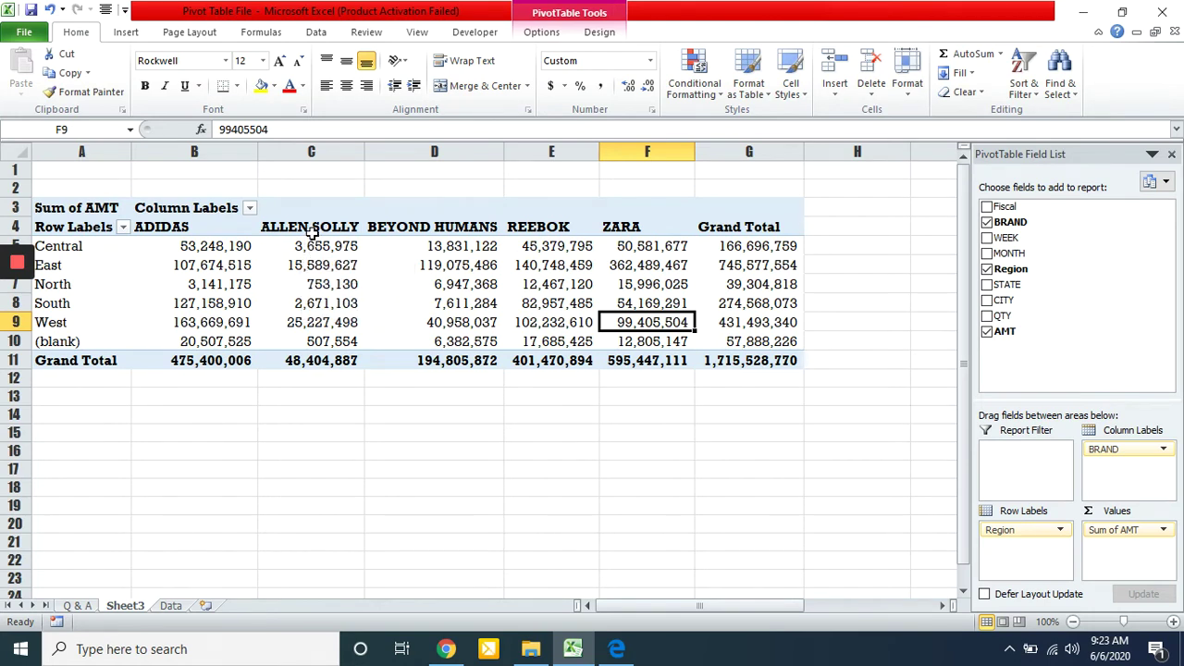
pyautogui.click(212, 260)
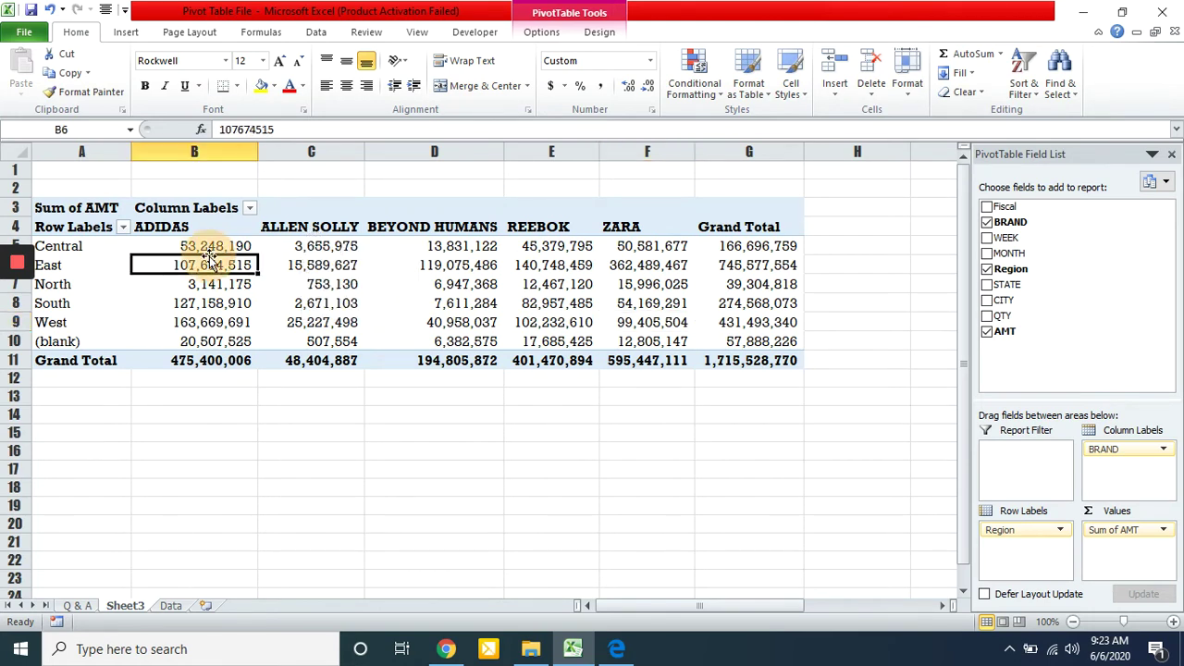
pyautogui.press('Up')
pyautogui.hotkey('shift', 'Right')
pyautogui.hotkey('shift', 'Right')
pyautogui.hotkey('shift', 'Right')
pyautogui.hotkey('shift', 'Right')
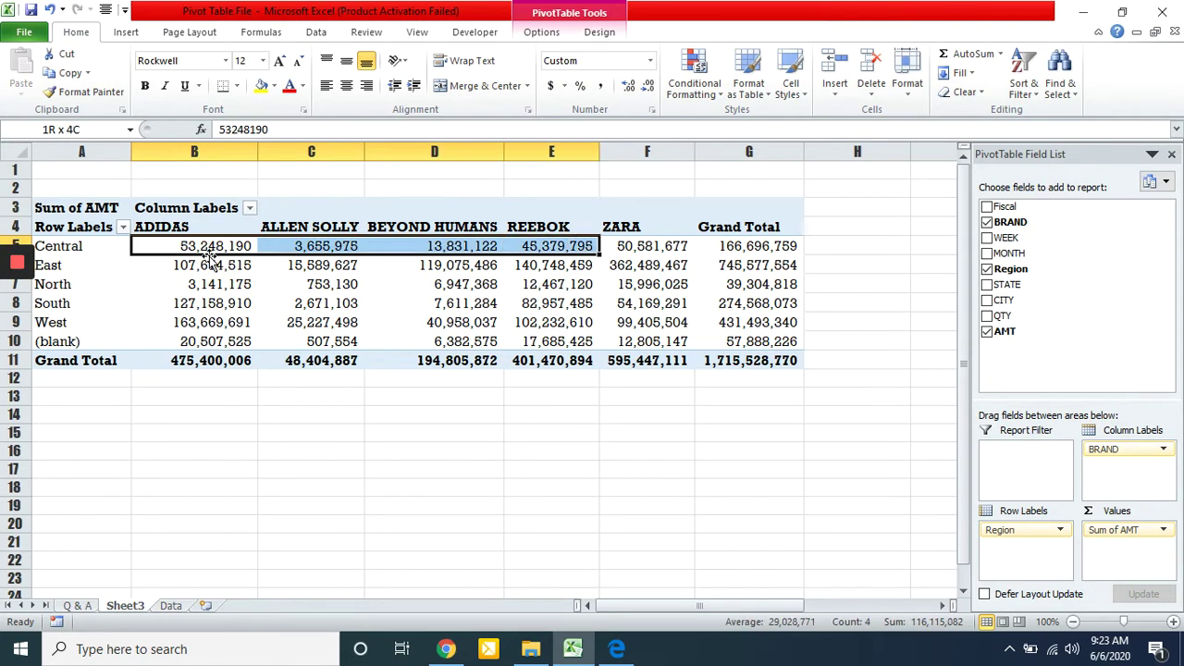
pyautogui.hotkey('shift', 'Down')
pyautogui.hotkey('shift', 'Down')
pyautogui.hotkey('shift', 'Down')
pyautogui.hotkey('shift', 'Down')
pyautogui.hotkey('shift', 'Down')
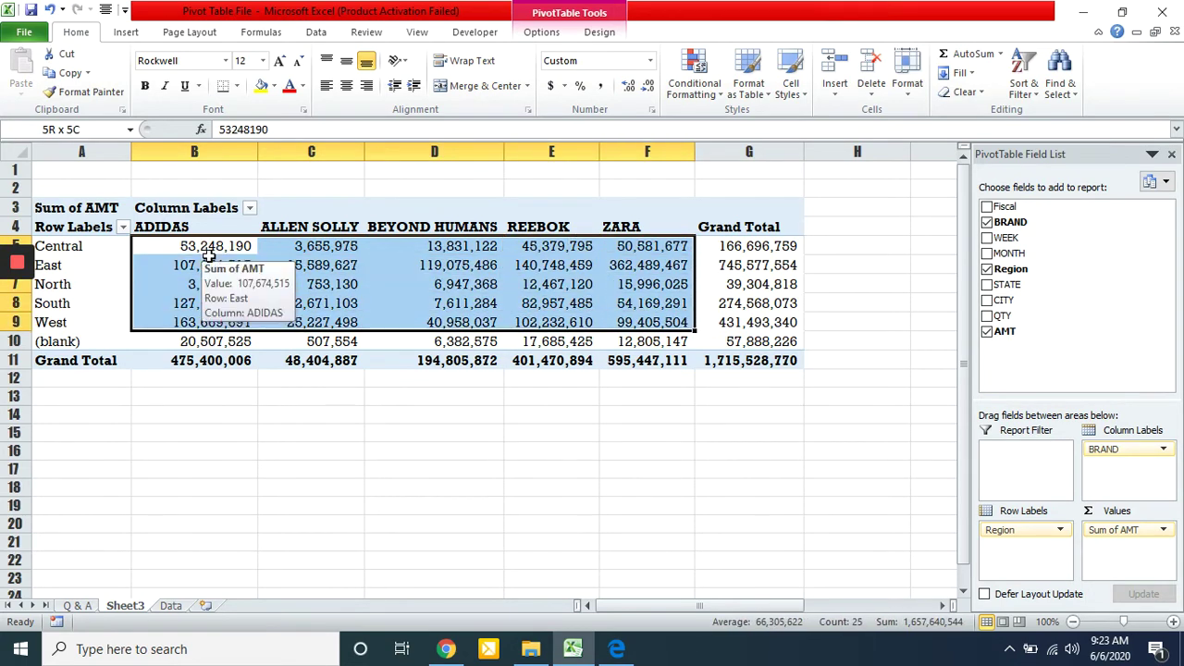
pyautogui.click(687, 90)
pyautogui.moveTo(721, 160)
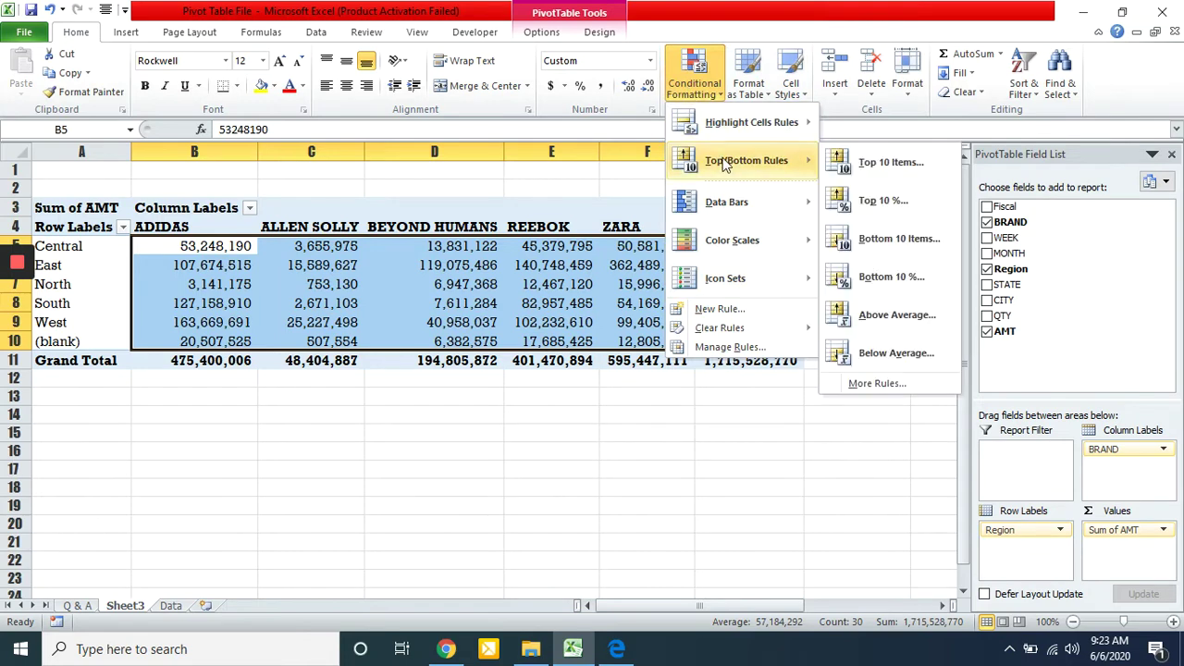
pyautogui.click(902, 165)
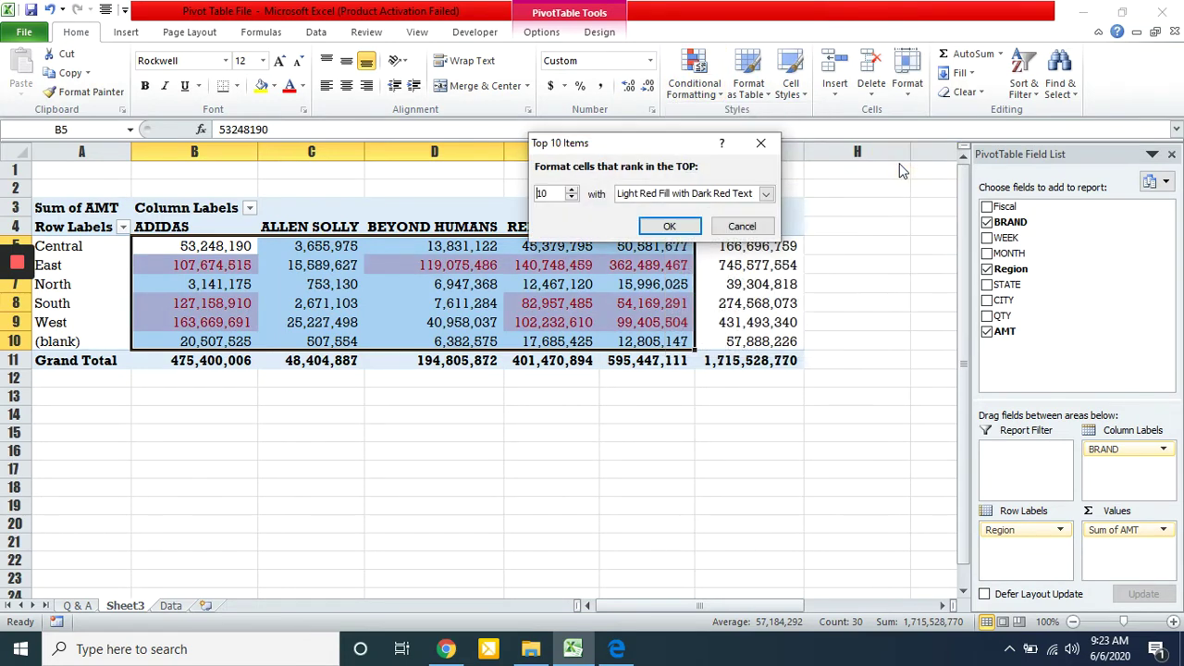
pyautogui.doubleClick(546, 193)
pyautogui.press('BackSpace')
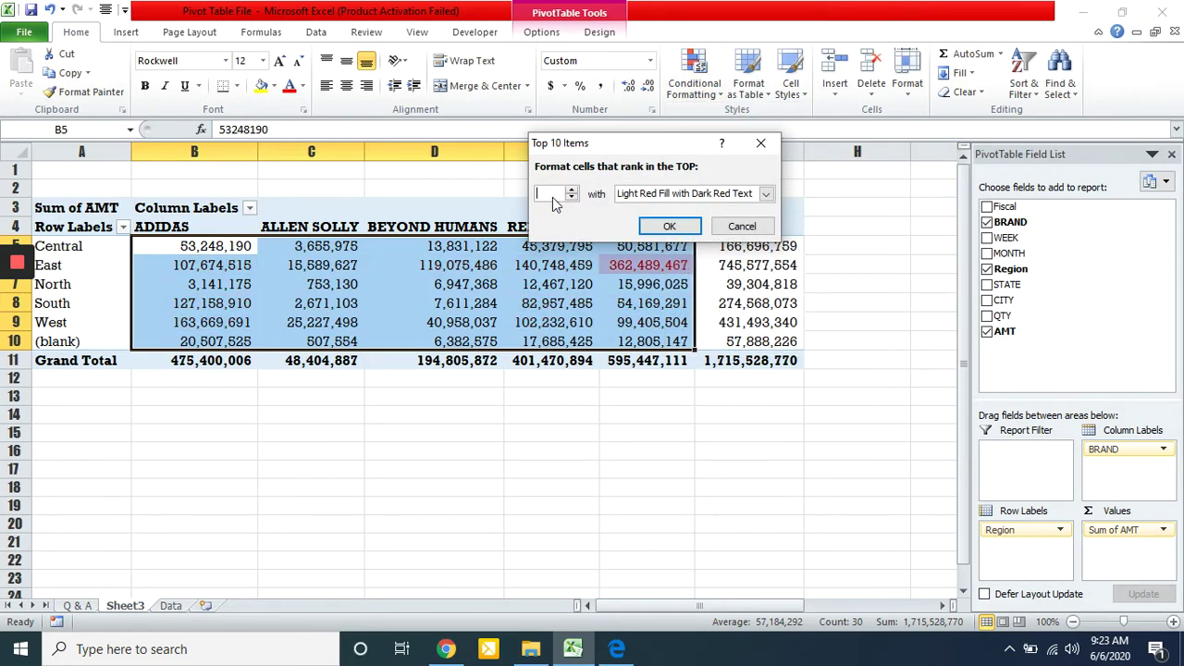
pyautogui.write('5')
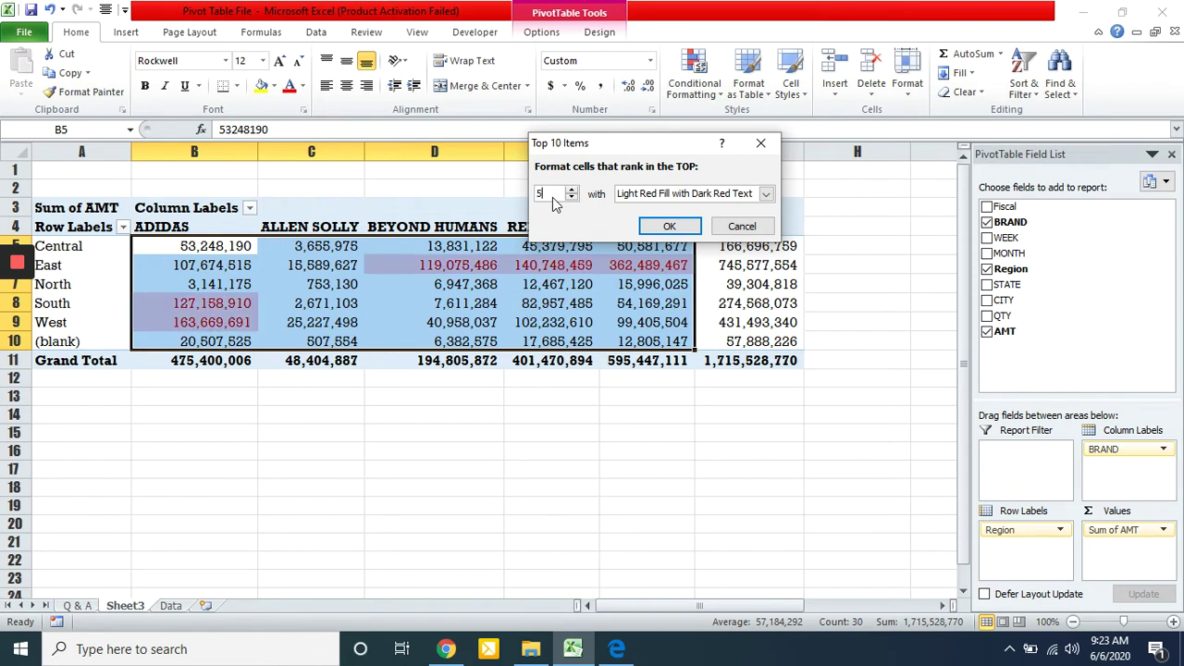
pyautogui.click(720, 196)
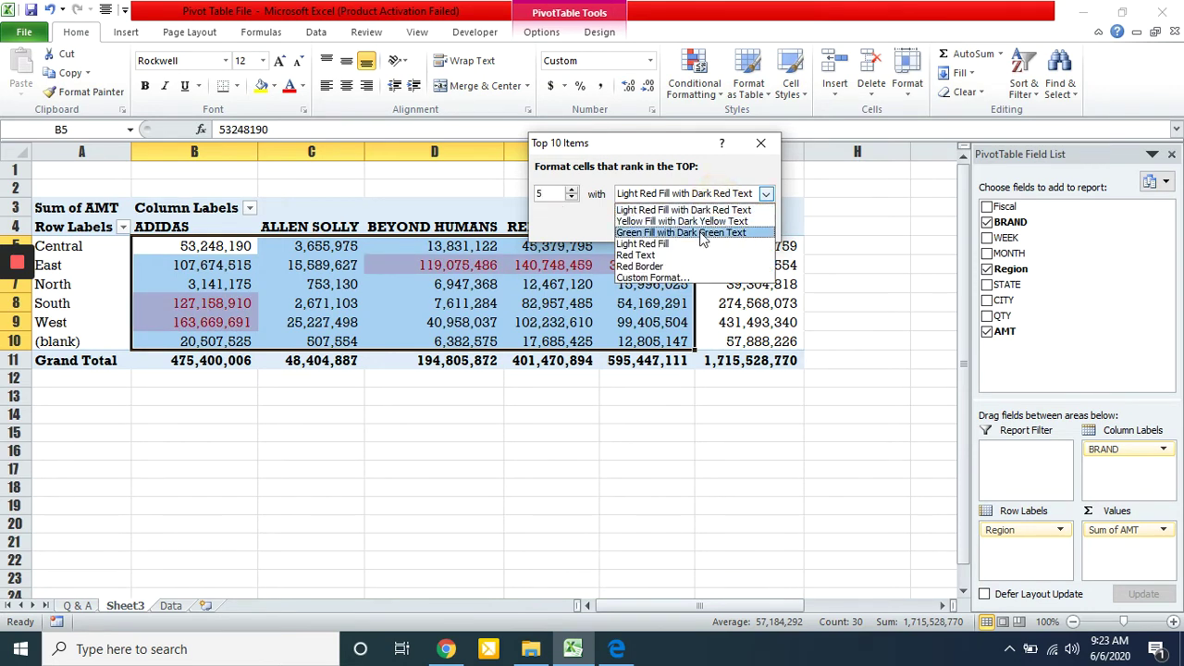
pyautogui.click(701, 233)
pyautogui.click(658, 223)
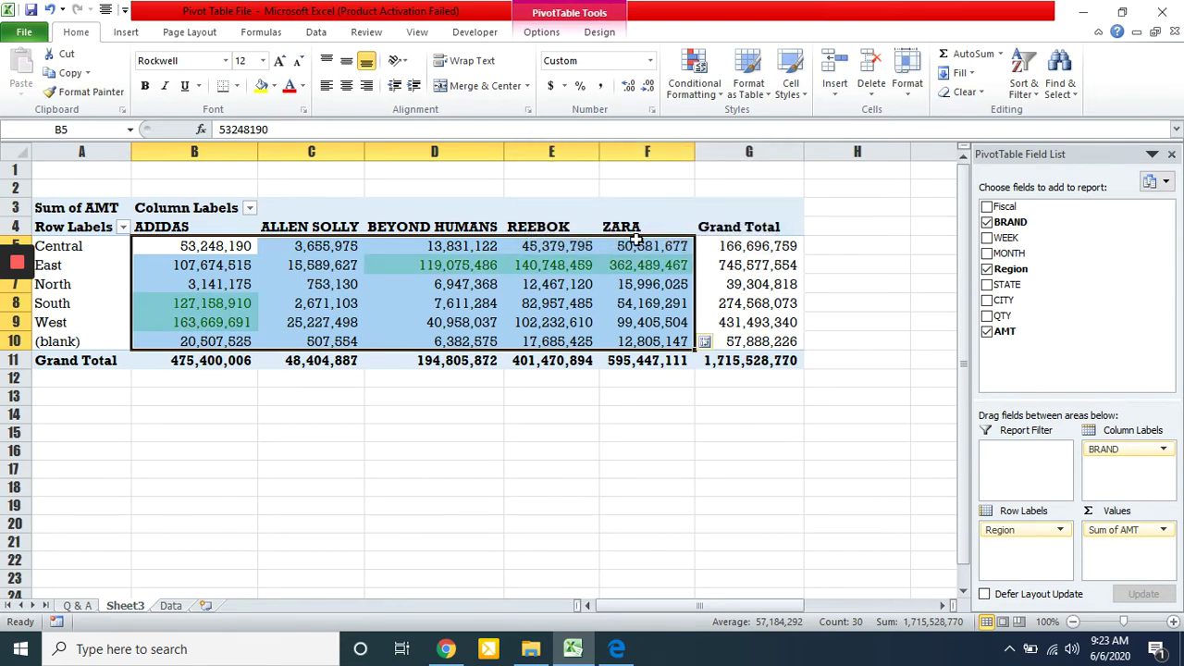
pyautogui.click(321, 314)
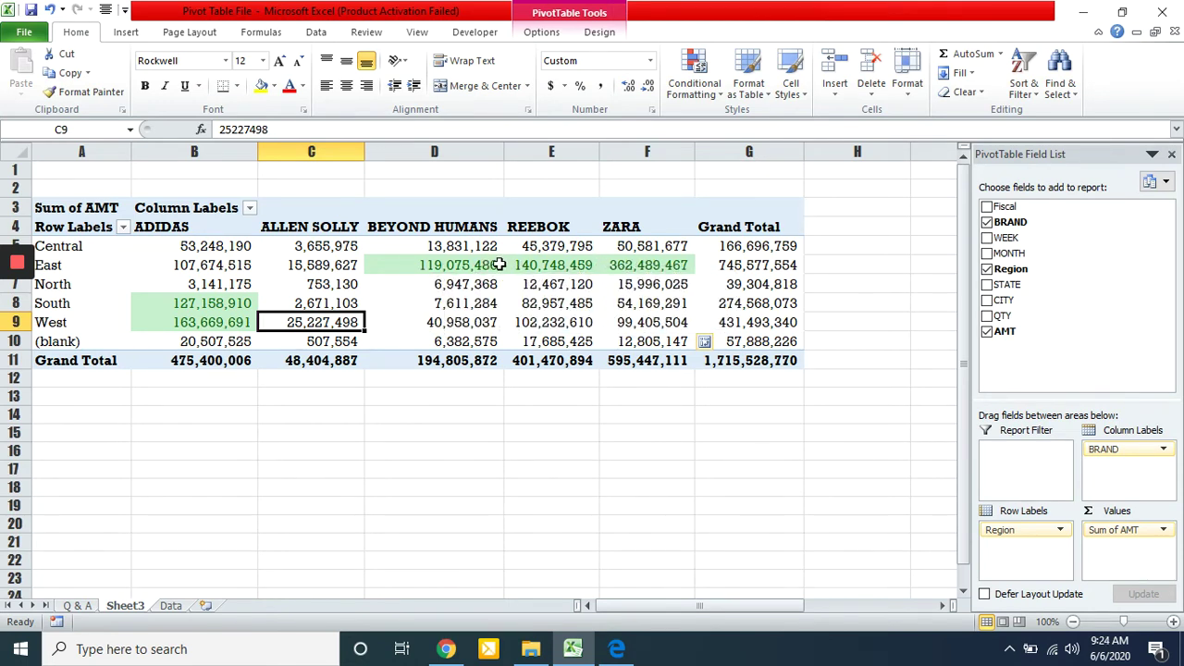
# Highlight the bottom 5 amounts among all region and brand combinations, excluding grand totals, using Light Red Fill with Dark Red Text.
pyautogui.moveTo(494, 266)
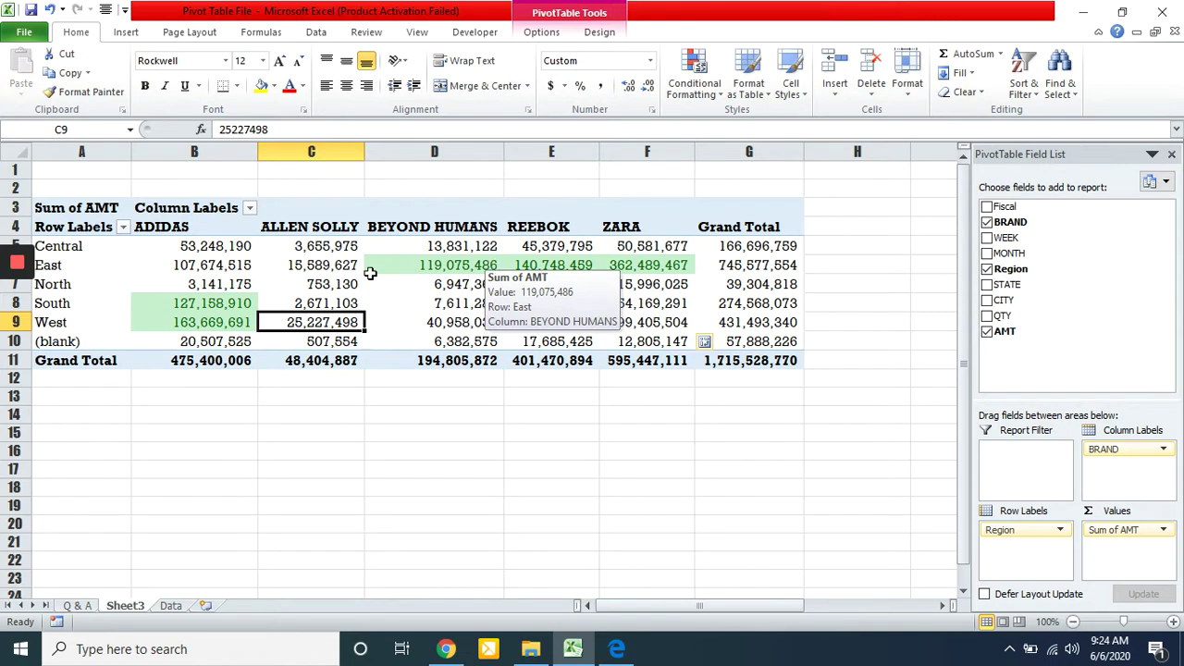
pyautogui.moveTo(152, 321)
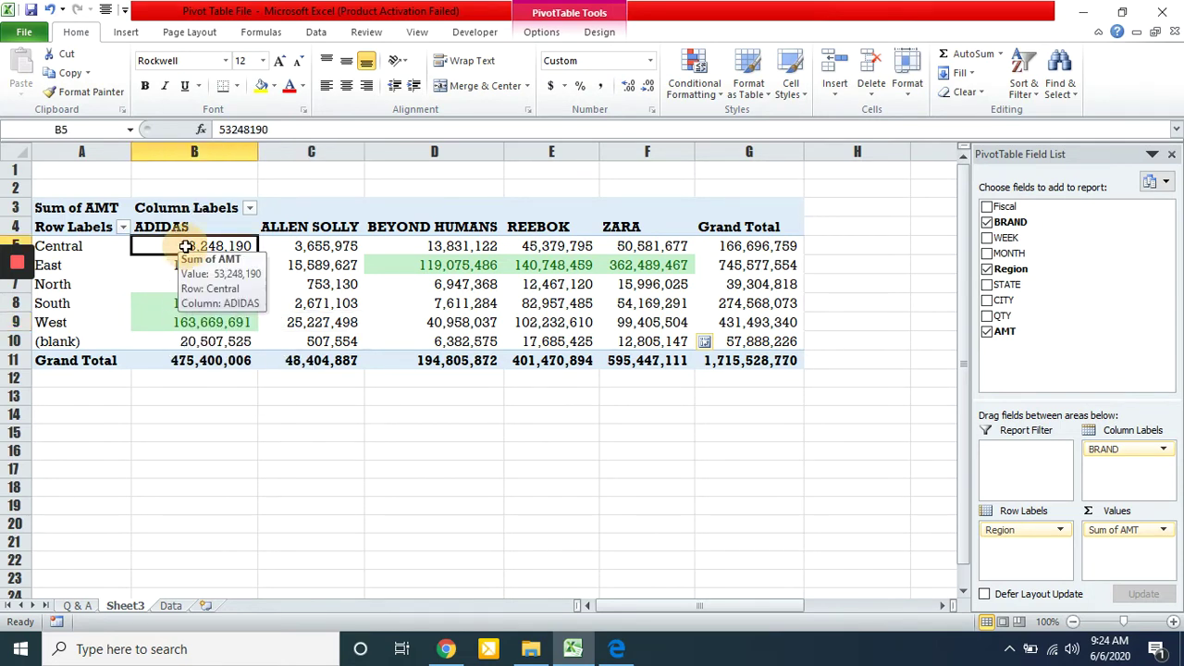
pyautogui.click(186, 246)
pyautogui.hotkey('shift', 'Right')
pyautogui.hotkey('shift', 'Right')
pyautogui.hotkey('shift', 'Right')
pyautogui.hotkey('shift', 'Right')
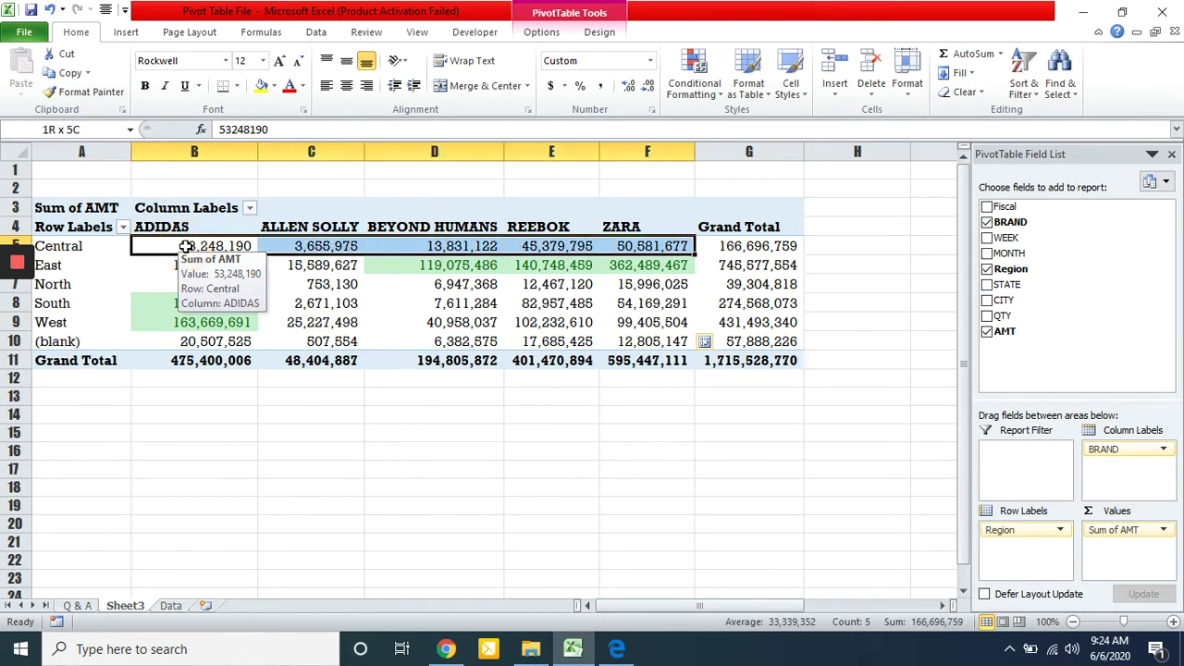
pyautogui.hotkey('shift', 'Down')
pyautogui.hotkey('shift', 'Down')
pyautogui.hotkey('shift', 'Down')
pyautogui.hotkey('shift', 'Down')
pyautogui.hotkey('shift', 'Down')
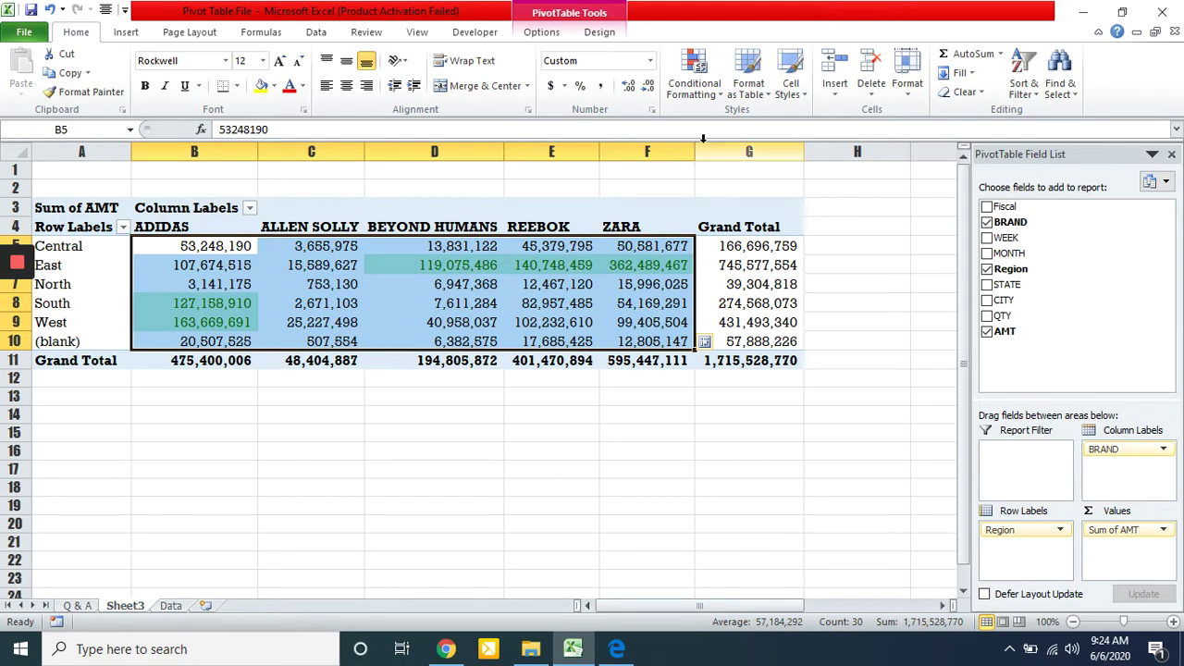
pyautogui.click(700, 97)
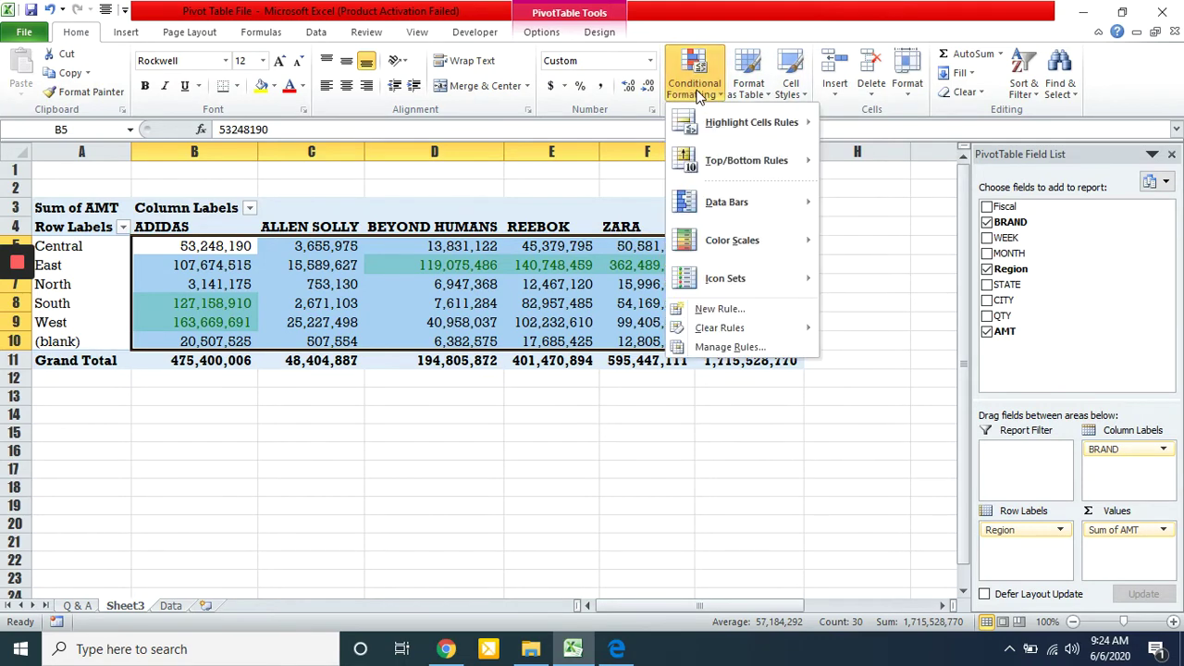
pyautogui.moveTo(727, 160)
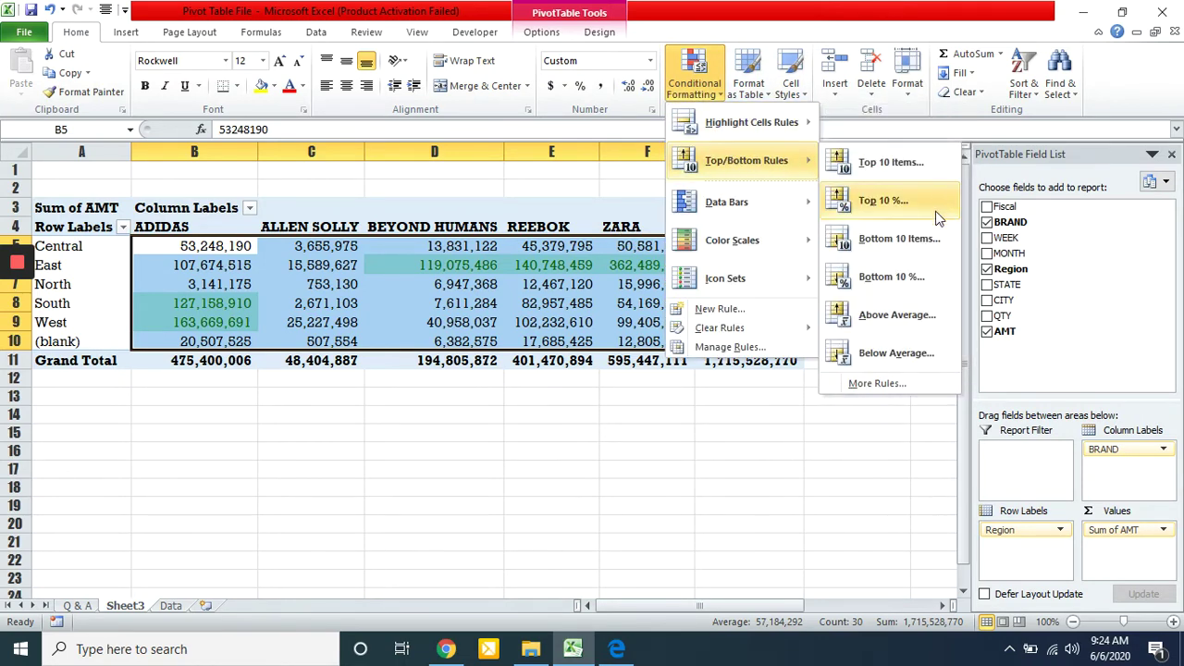
pyautogui.click(897, 239)
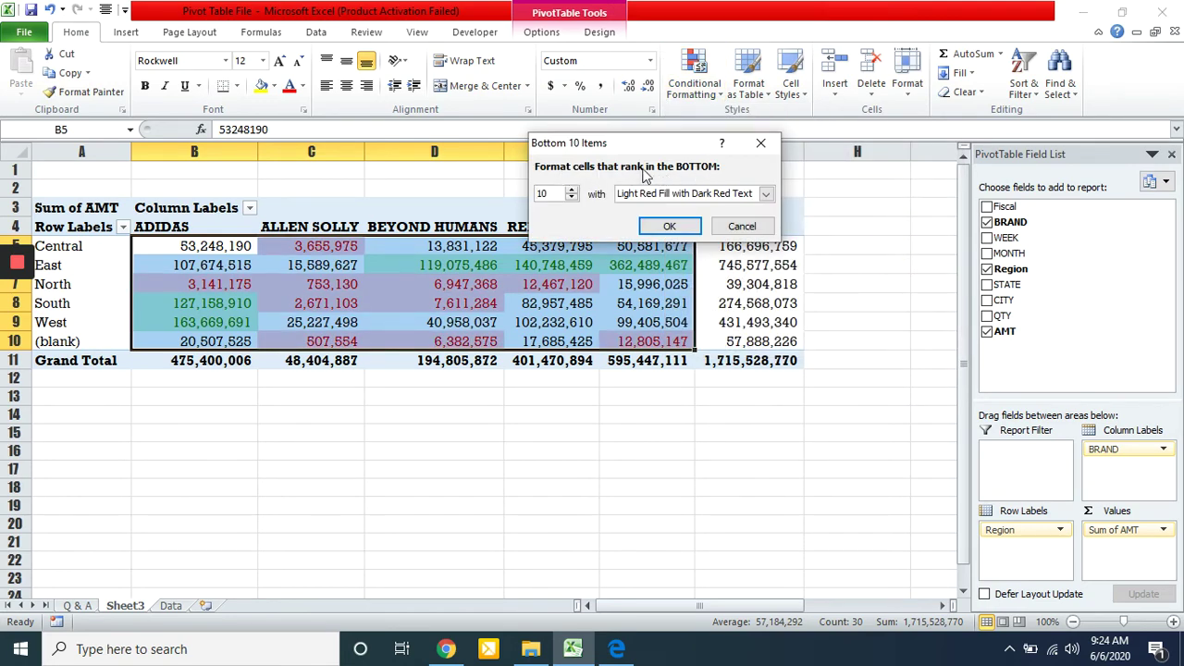
pyautogui.doubleClick(553, 193)
pyautogui.write('1')
pyautogui.write('5')
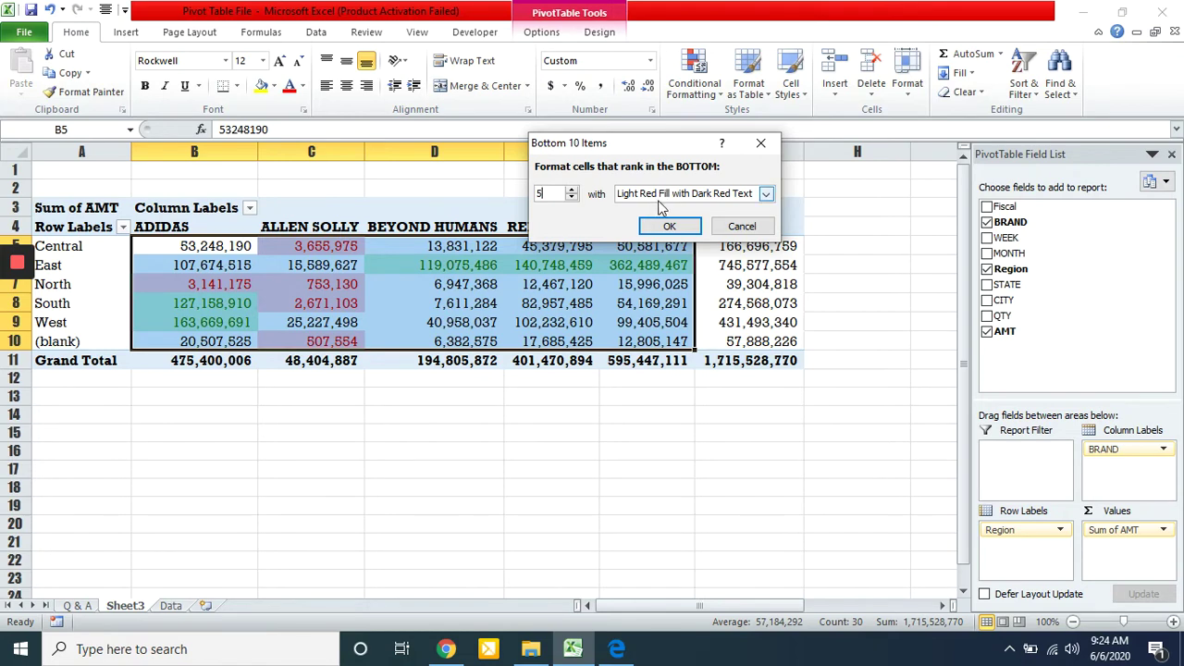
pyautogui.click(662, 229)
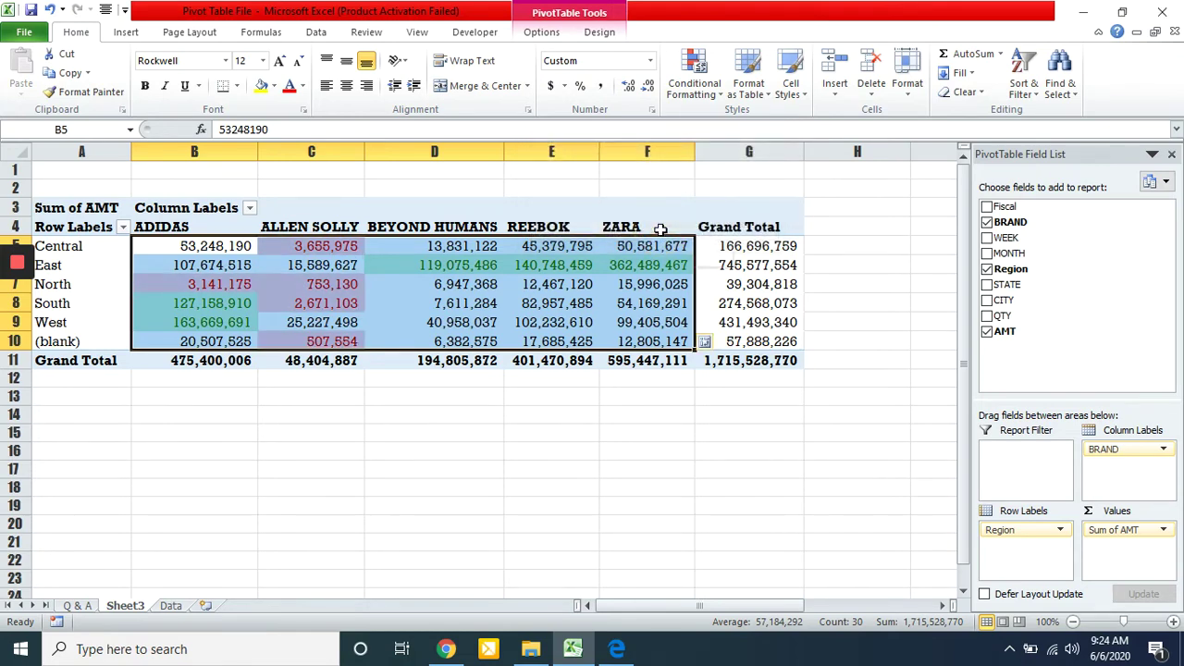
pyautogui.click(449, 305)
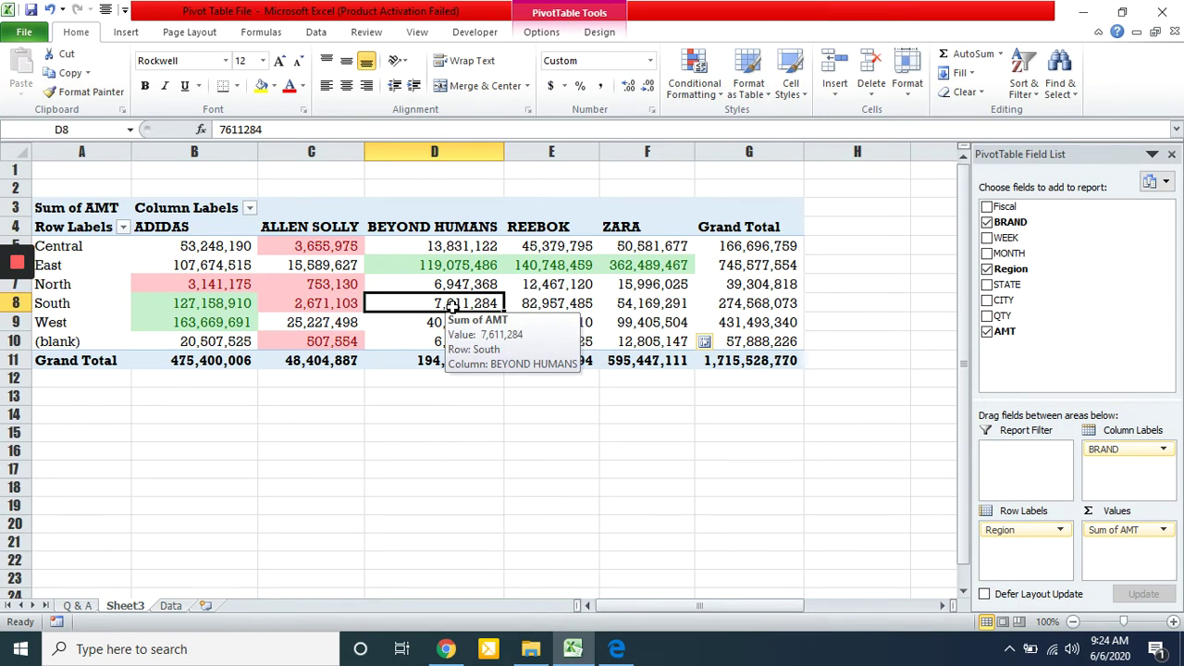
# Clear all conditional formatting rules from the entire sheet.
pyautogui.click(333, 289)
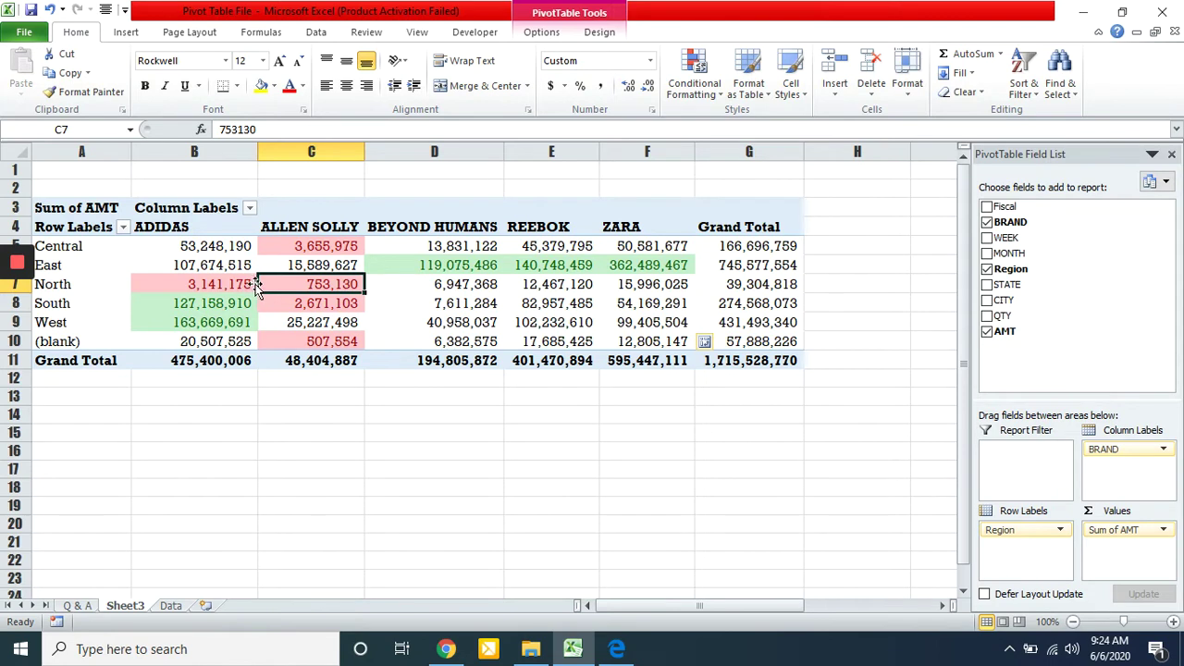
pyautogui.moveTo(307, 310)
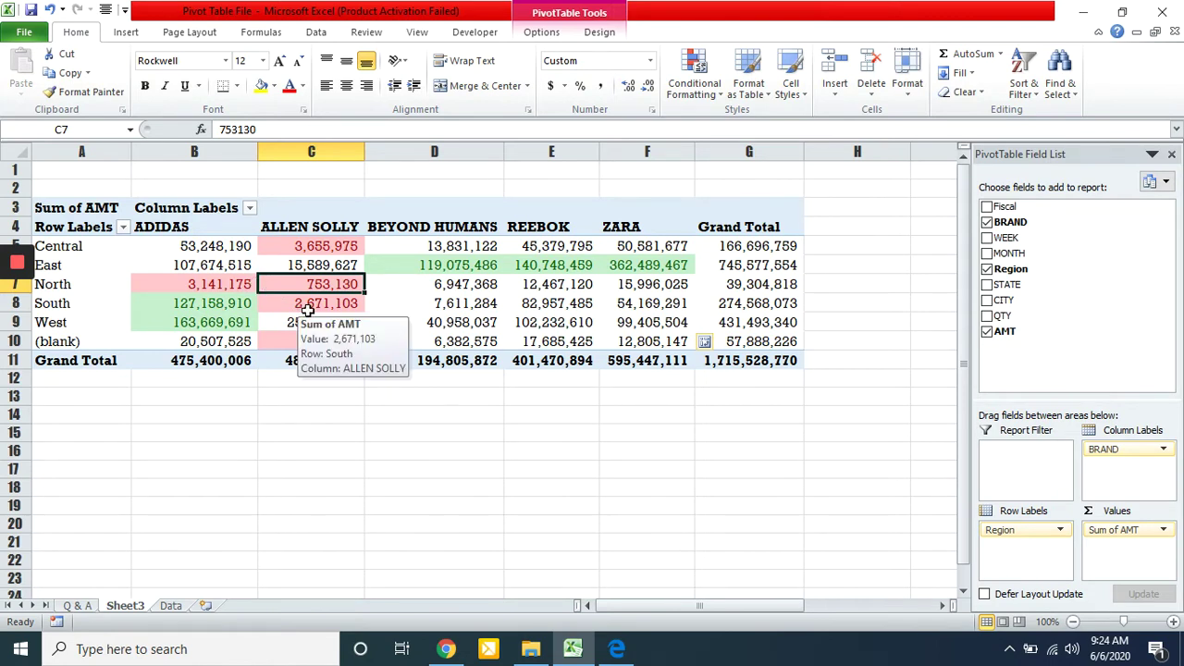
pyautogui.click(206, 285)
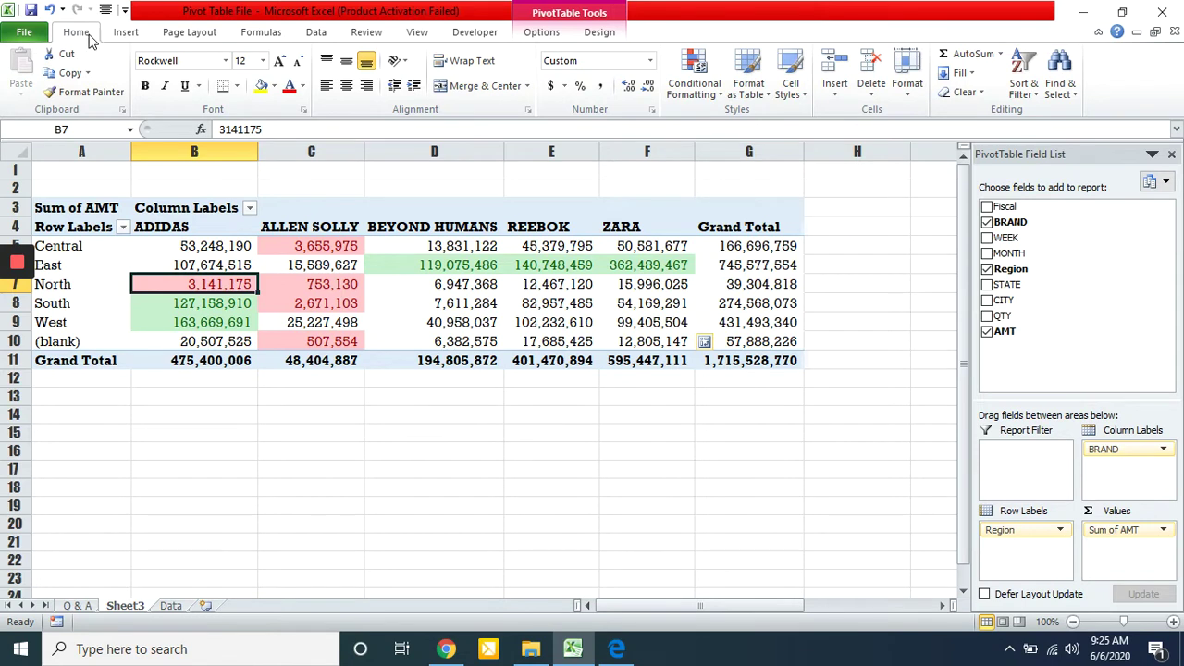
pyautogui.click(695, 92)
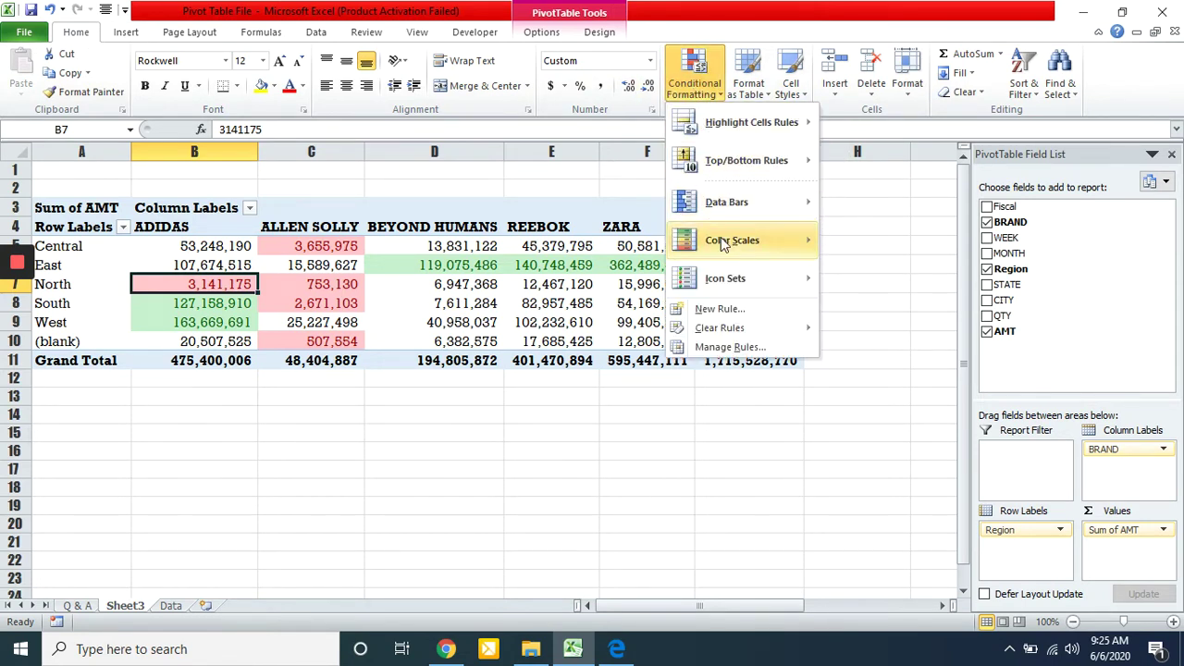
pyautogui.moveTo(705, 338)
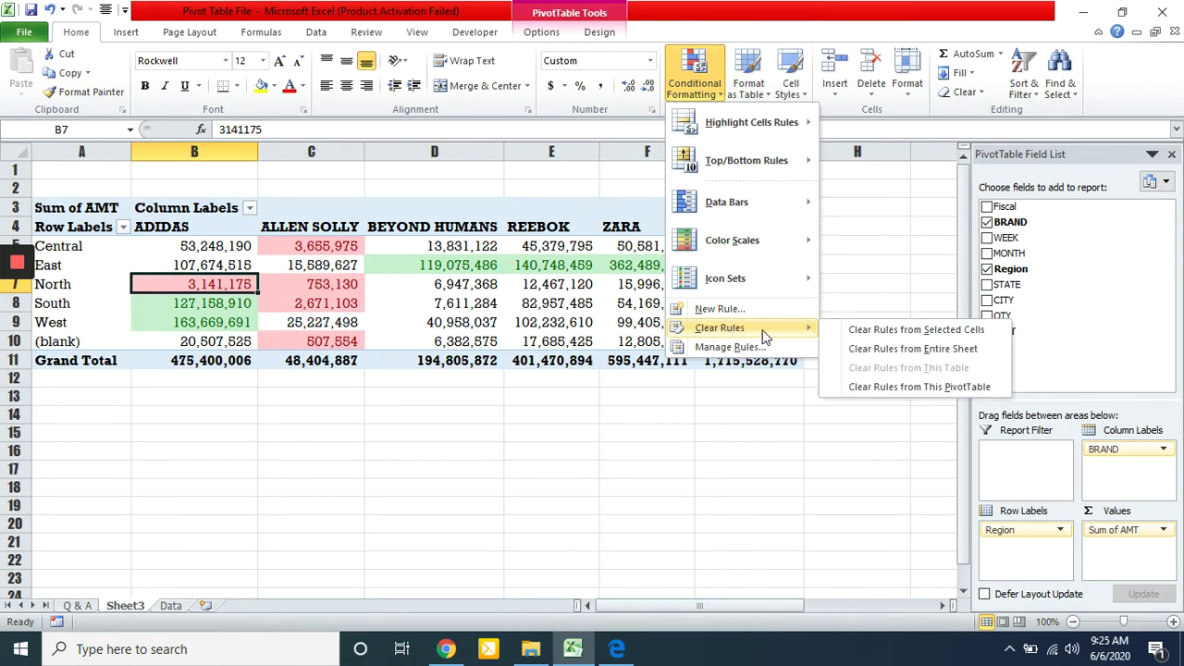
pyautogui.click(890, 351)
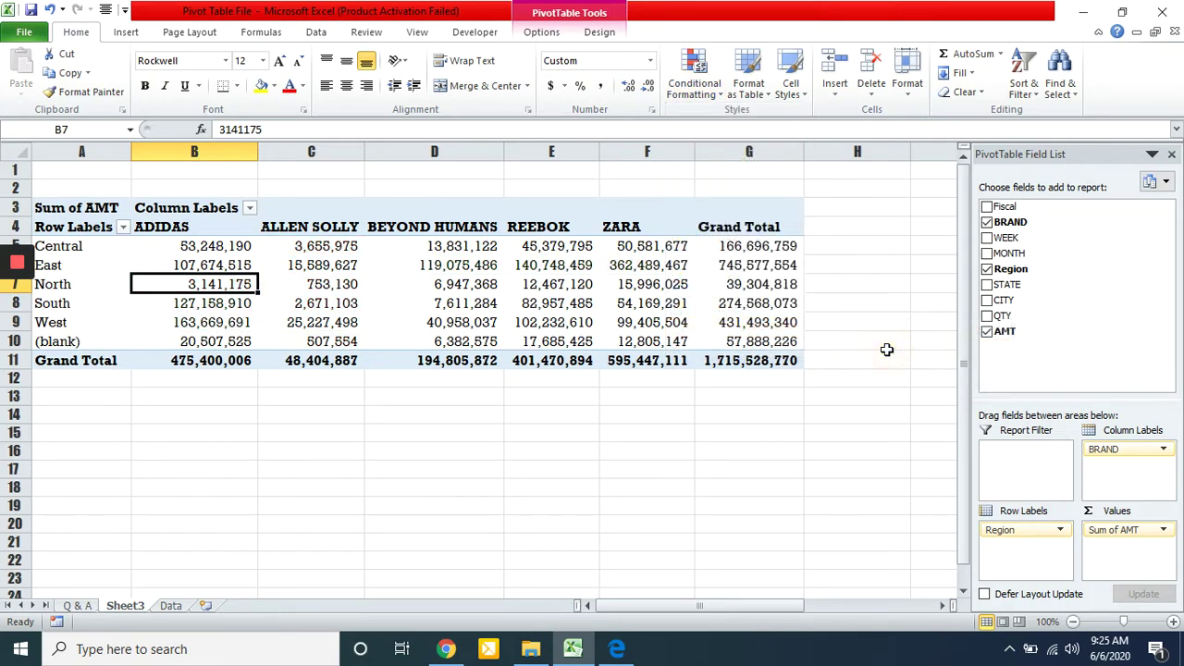
# Extract the source records behind the South region's BEYOND HUMANS amount to a new sheet and return to Sheet3.
pyautogui.doubleClick(447, 303)
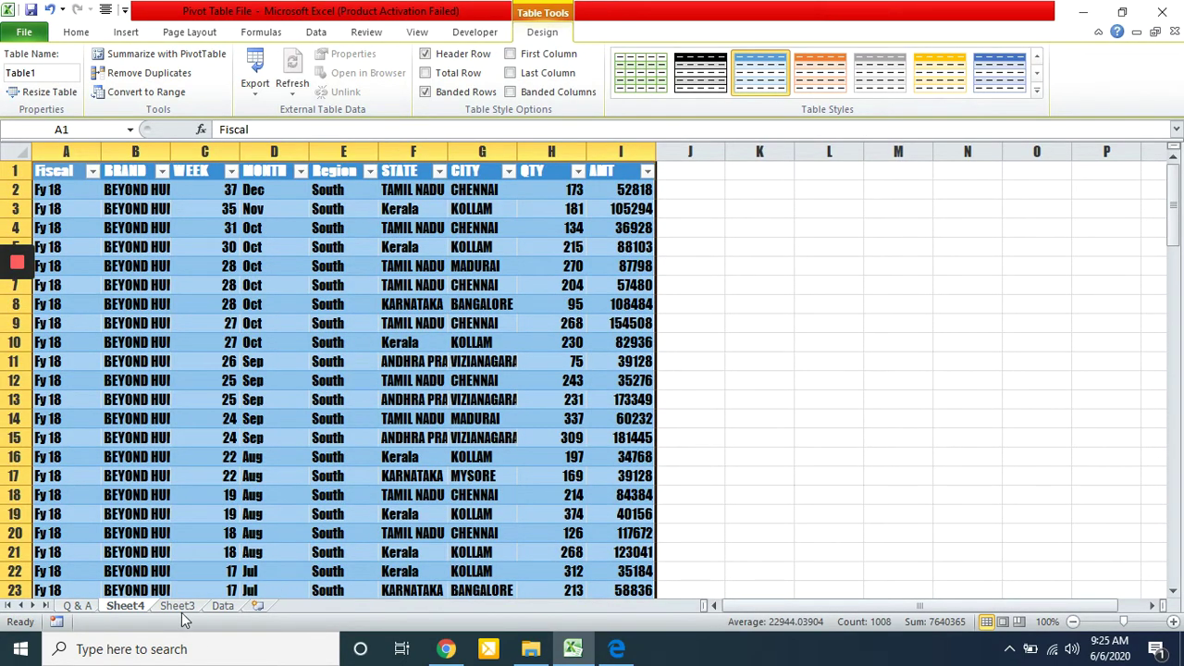
pyautogui.click(177, 606)
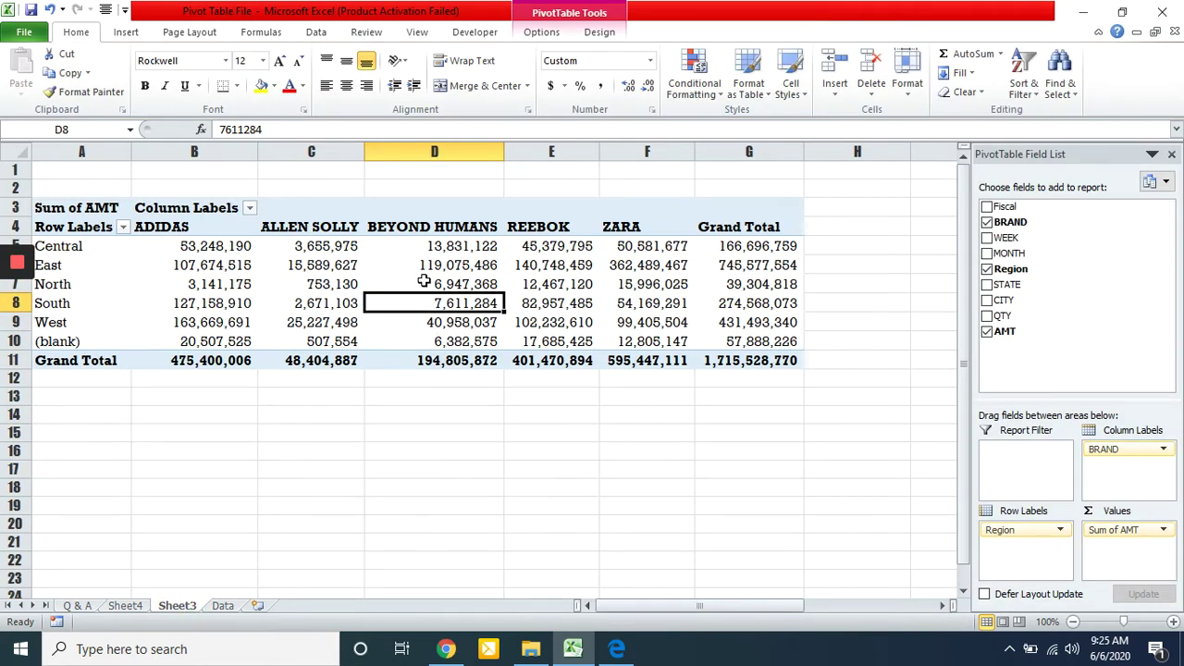
pyautogui.moveTo(424, 277)
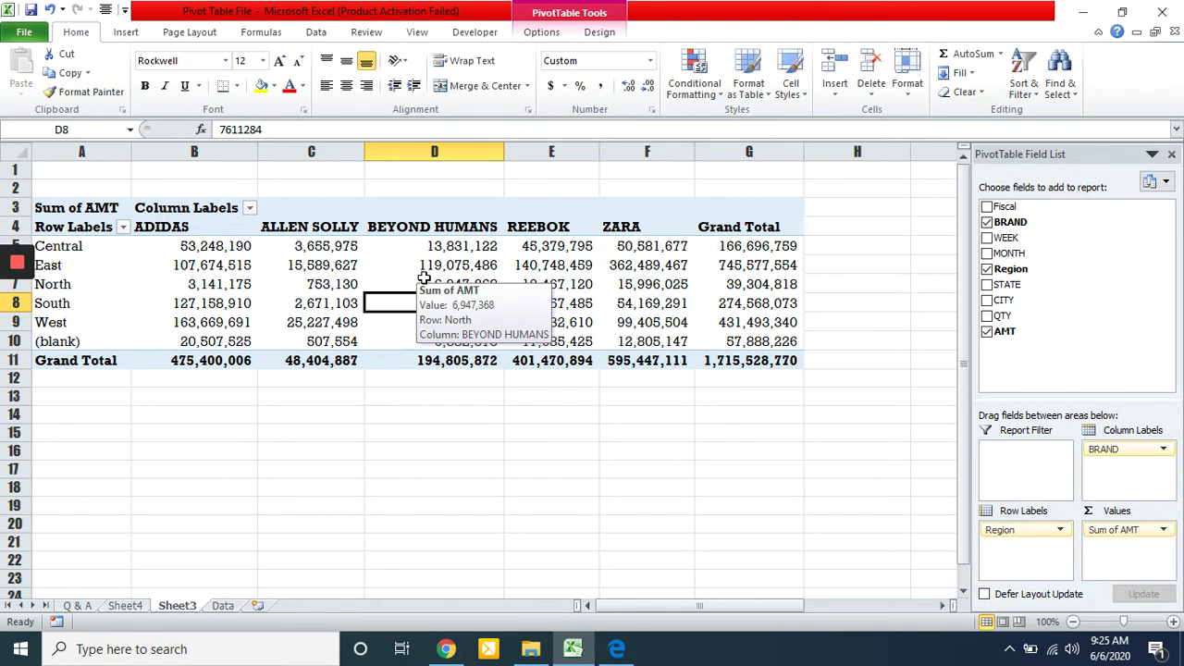
# Replace Region with MONTH as the PivotTable's row labels.
pyautogui.click(321, 269)
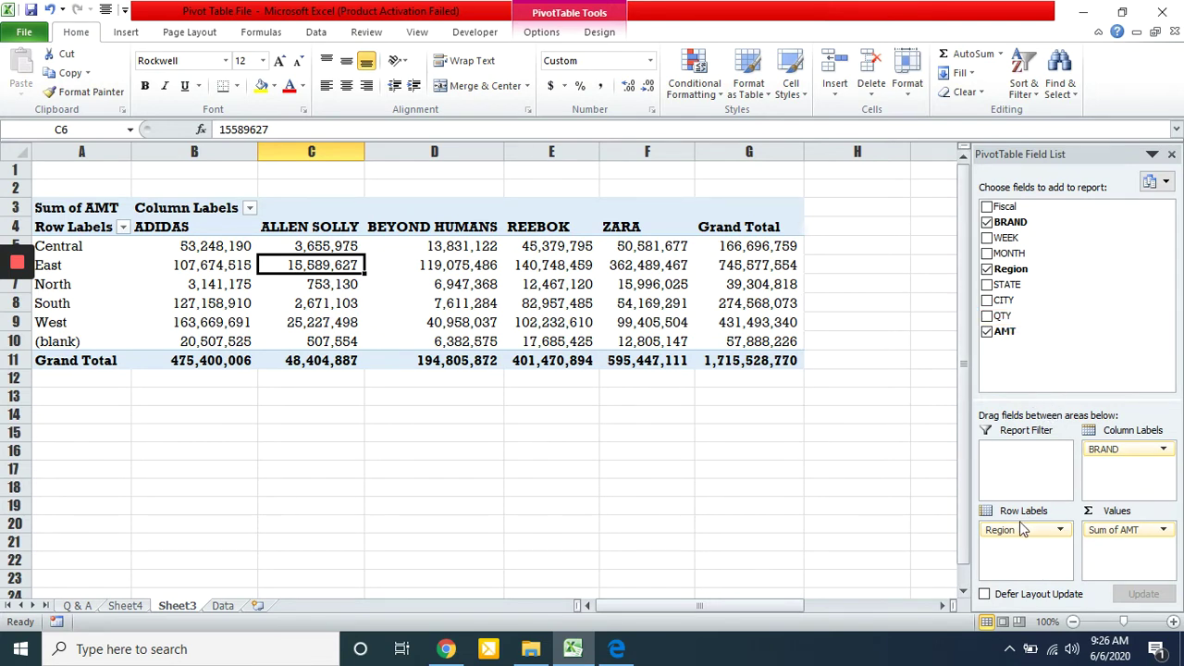
pyautogui.click(986, 269)
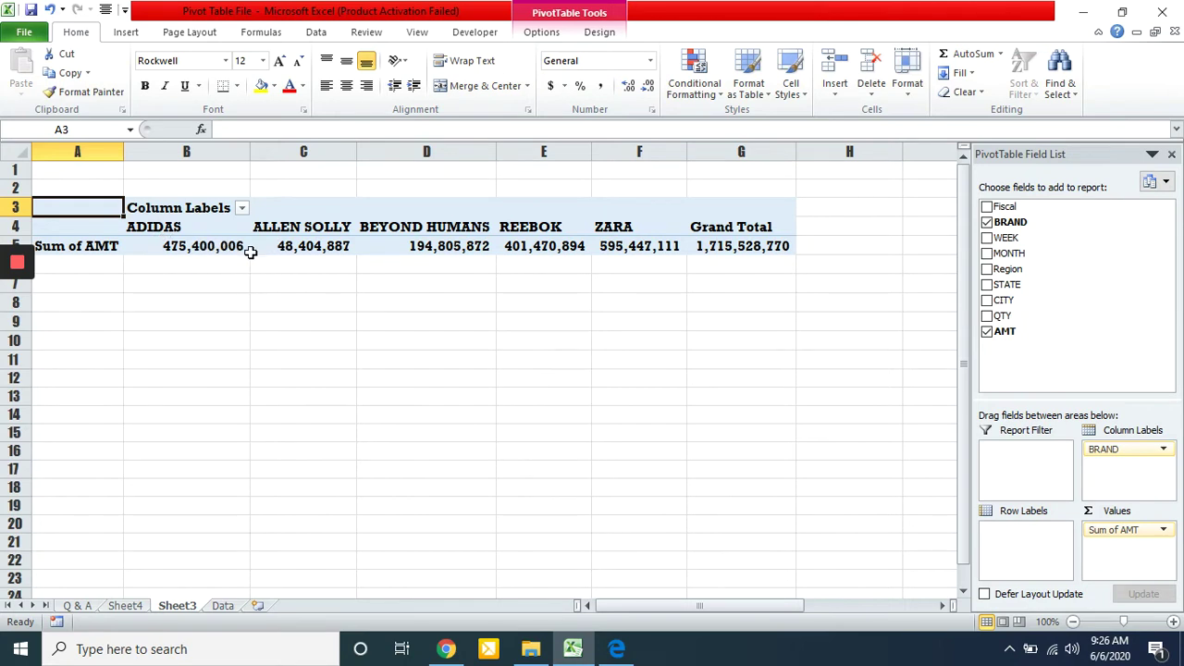
pyautogui.moveTo(341, 248)
pyautogui.click(987, 253)
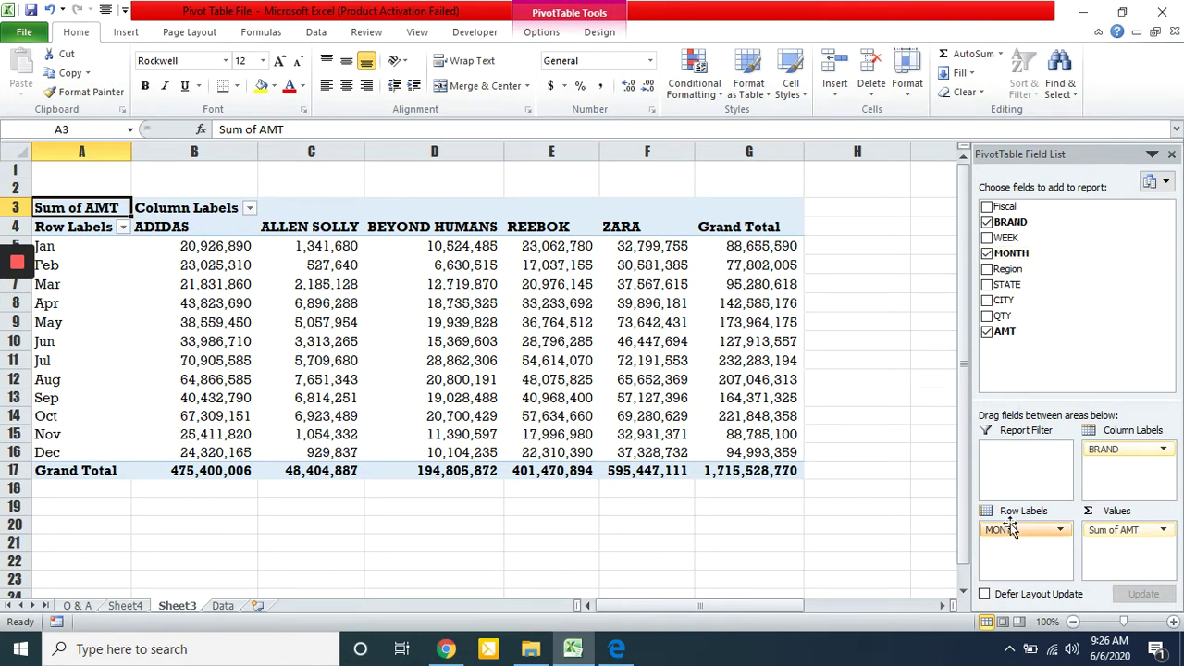
pyautogui.click(349, 339)
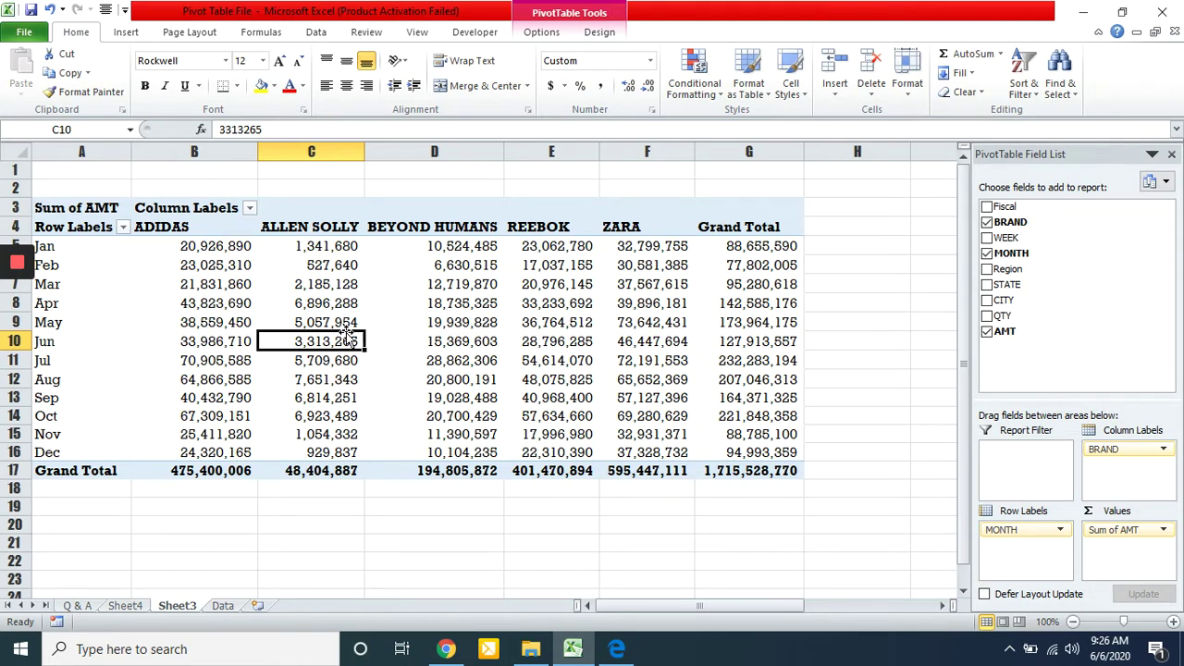
# Highlight the top 2 monthly amounts in the Grand Total column, excluding the overall total, using Green Fill with Dark Green Text.
pyautogui.click(750, 246)
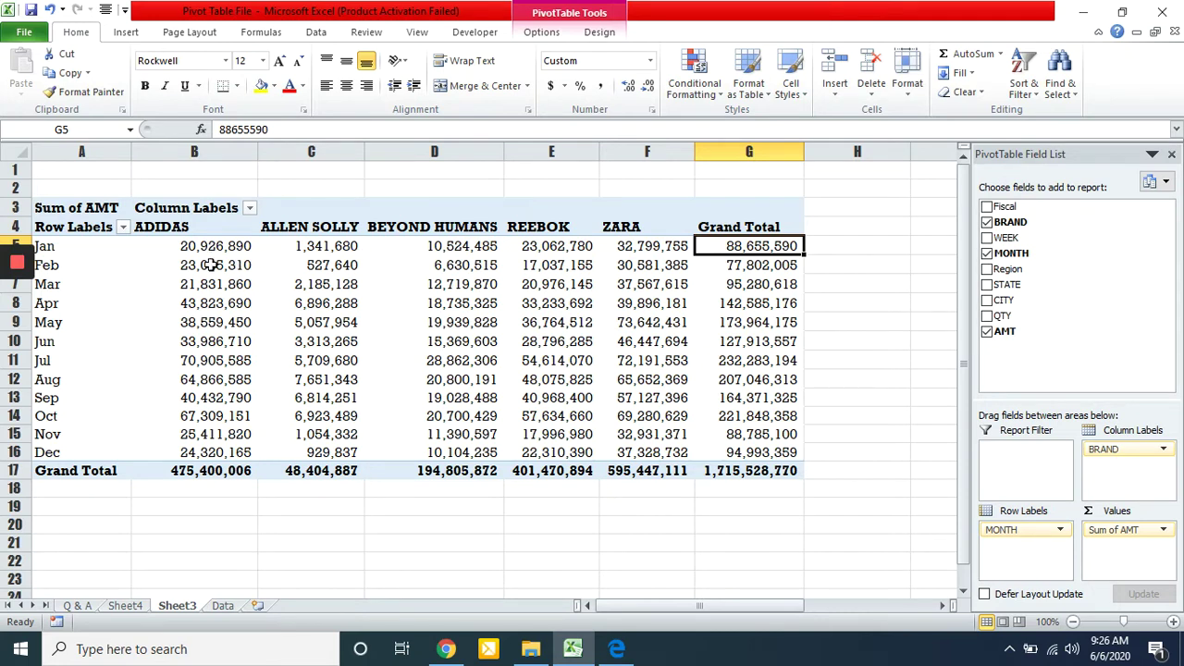
pyautogui.moveTo(779, 294)
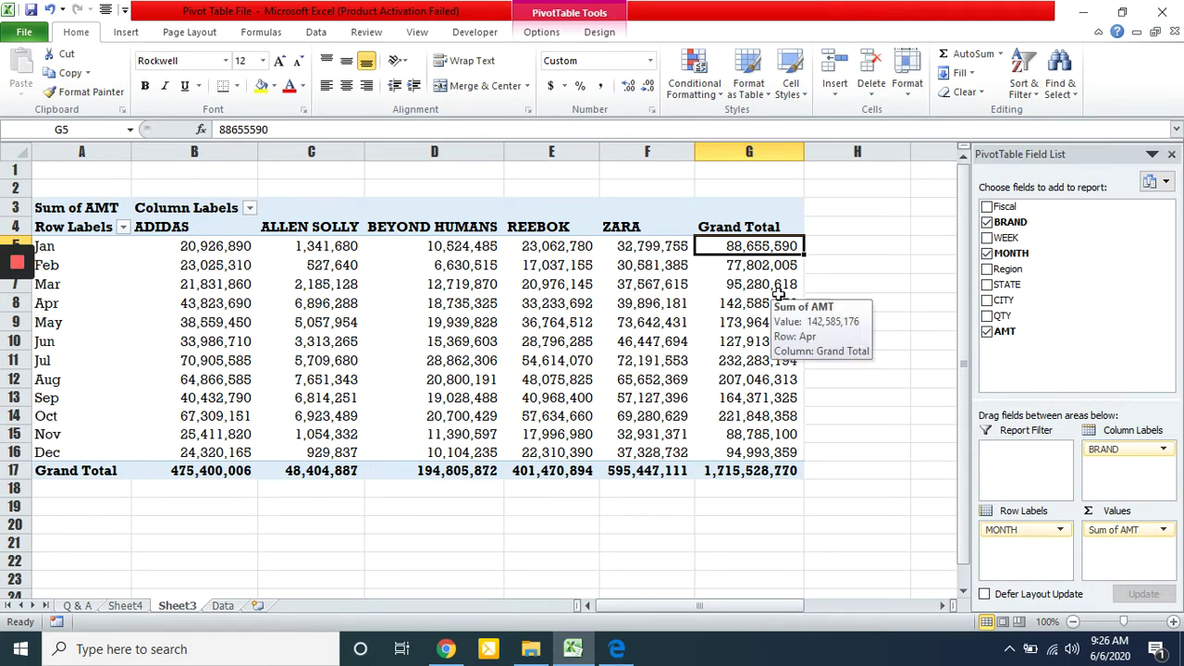
pyautogui.press('Down')
pyautogui.press('Down')
pyautogui.press('Down')
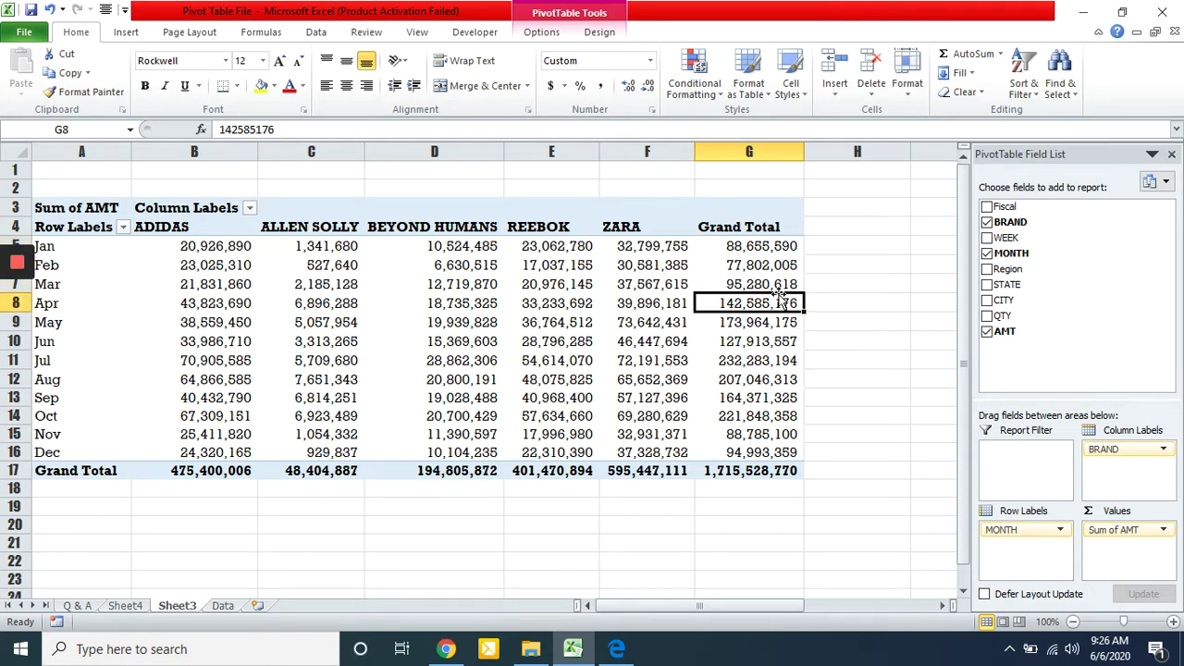
pyautogui.press('Up')
pyautogui.press('Up')
pyautogui.press('Up')
pyautogui.hotkey('shift', 'Down')
pyautogui.hotkey('shift', 'Down')
pyautogui.hotkey('shift', 'Down')
pyautogui.hotkey('shift', 'Down')
pyautogui.hotkey('shift', 'Down')
pyautogui.hotkey('shift', 'Down')
pyautogui.hotkey('shift', 'Down')
pyautogui.hotkey('shift', 'Down')
pyautogui.hotkey('shift', 'Down')
pyautogui.hotkey('shift', 'Down')
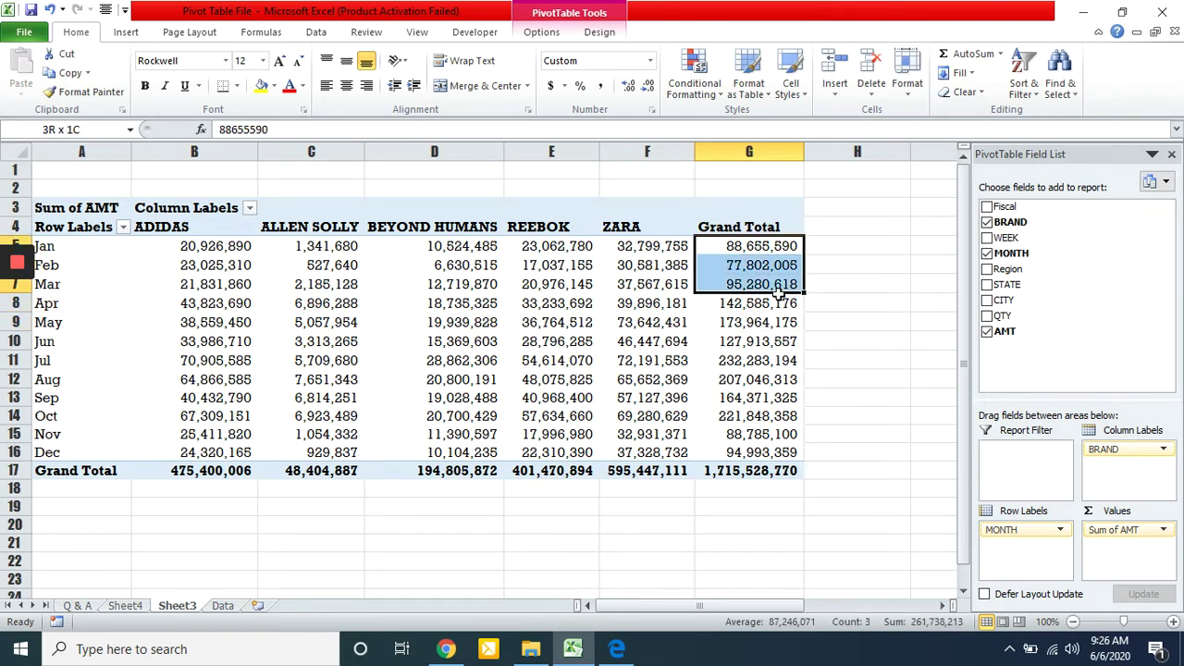
pyautogui.hotkey('shift', 'Down')
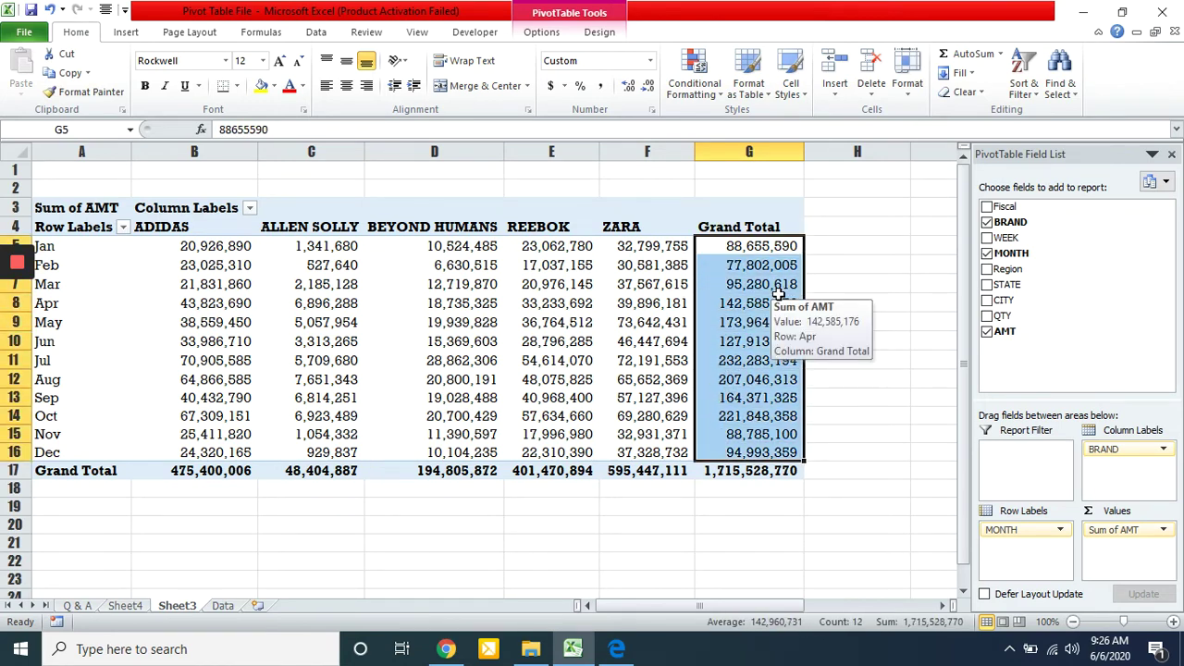
pyautogui.click(695, 86)
pyautogui.moveTo(766, 162)
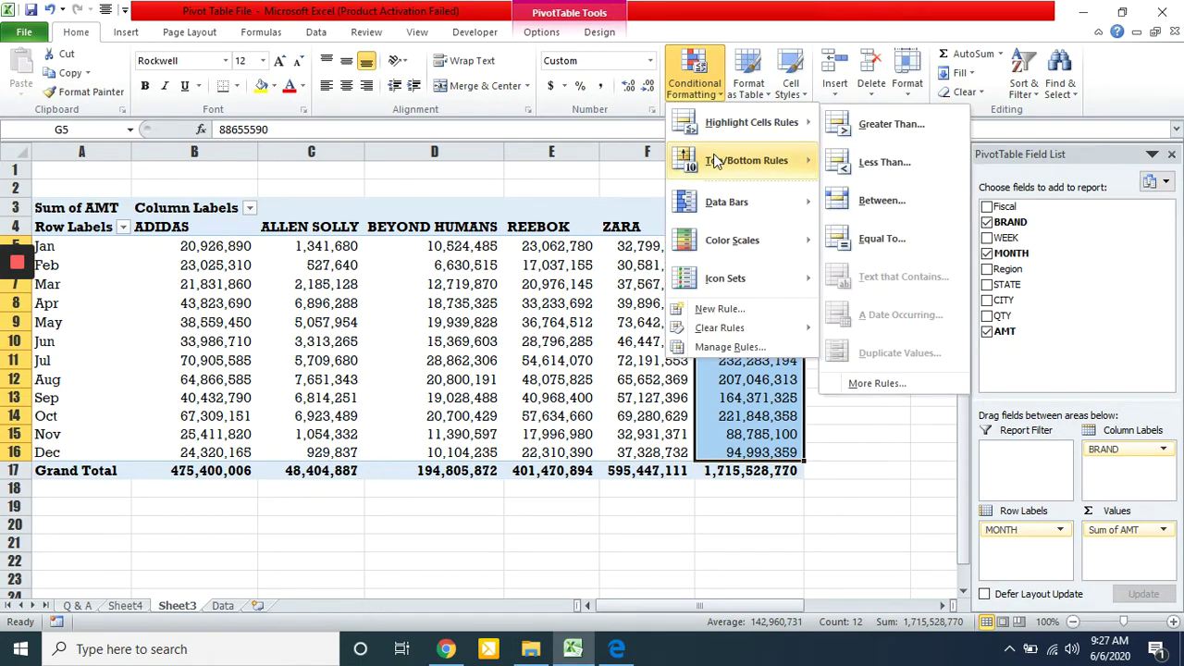
pyautogui.click(891, 165)
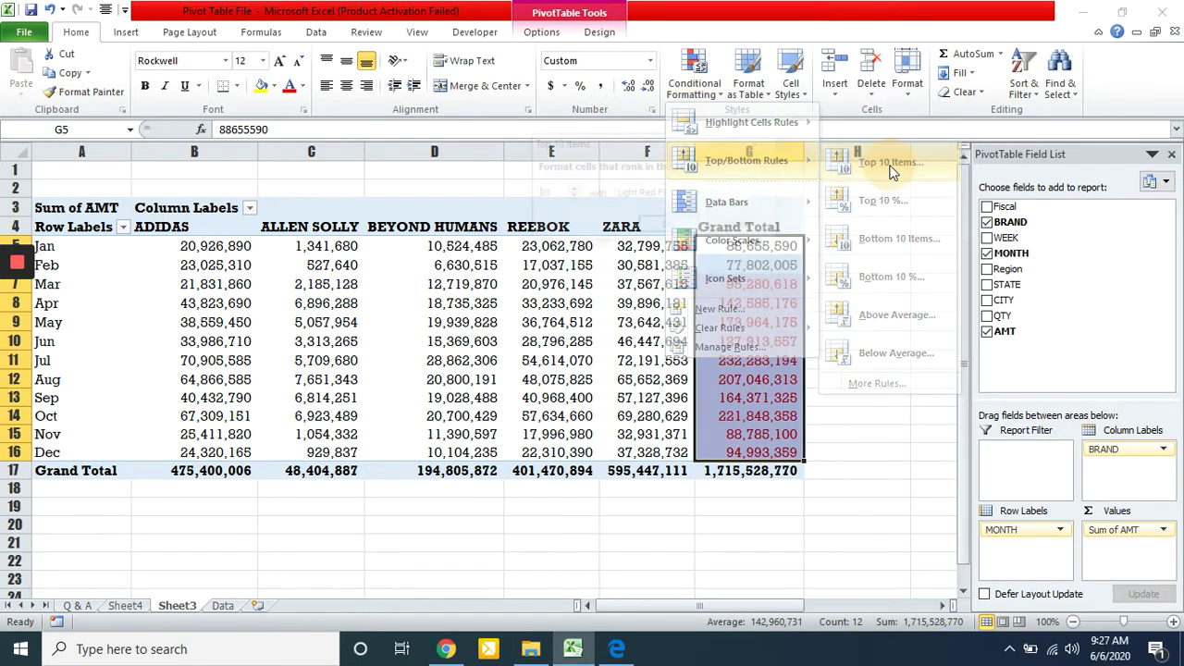
pyautogui.write('1')
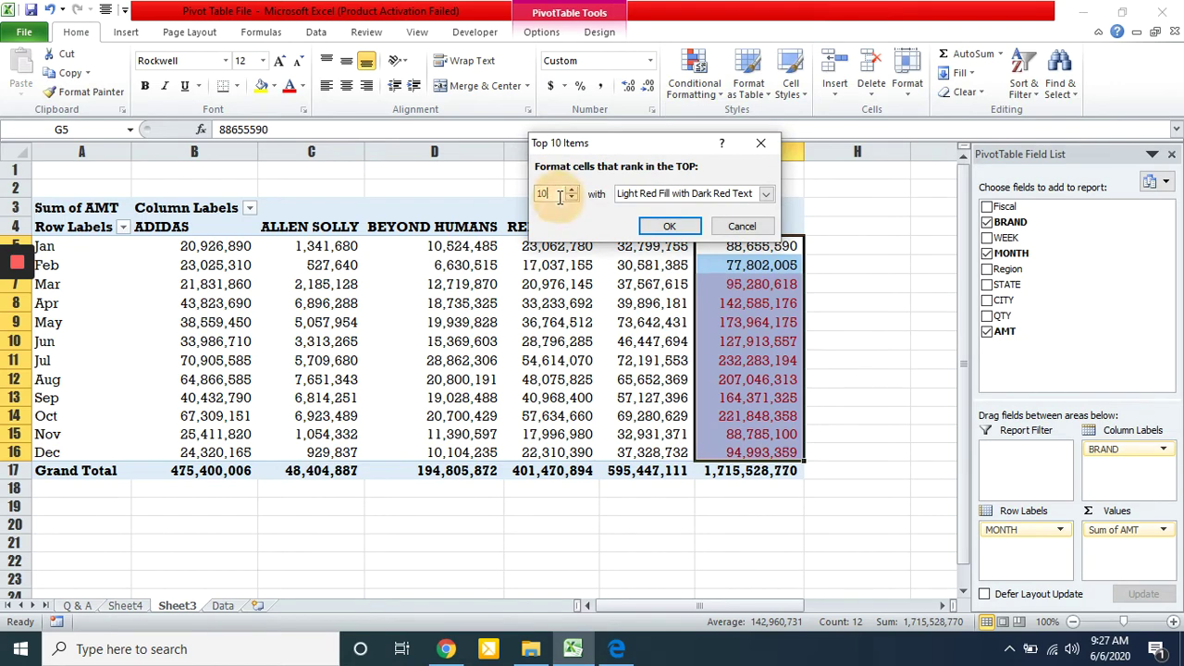
pyautogui.press('BackSpace')
pyautogui.write('2')
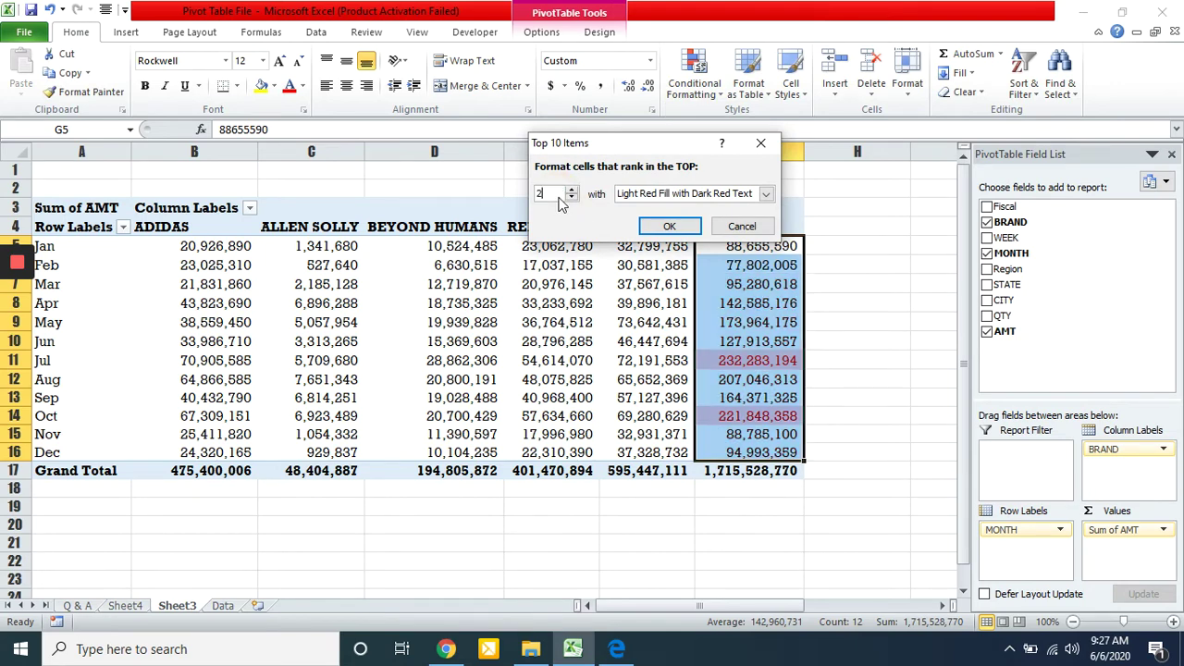
pyautogui.click(710, 194)
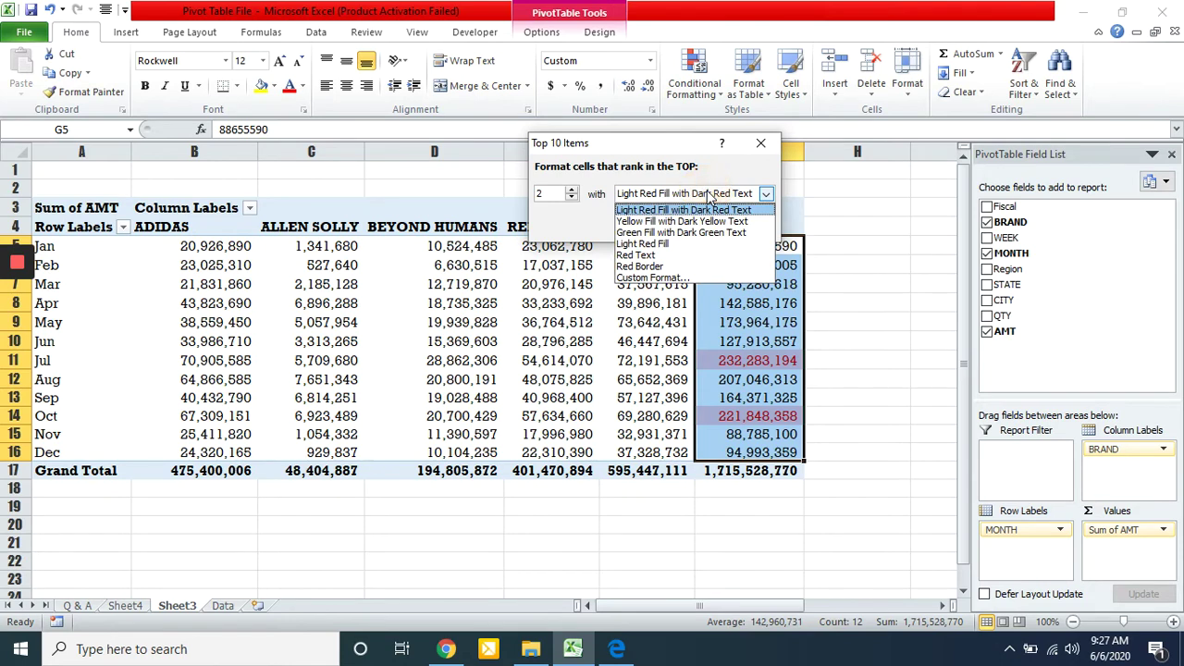
pyautogui.click(683, 233)
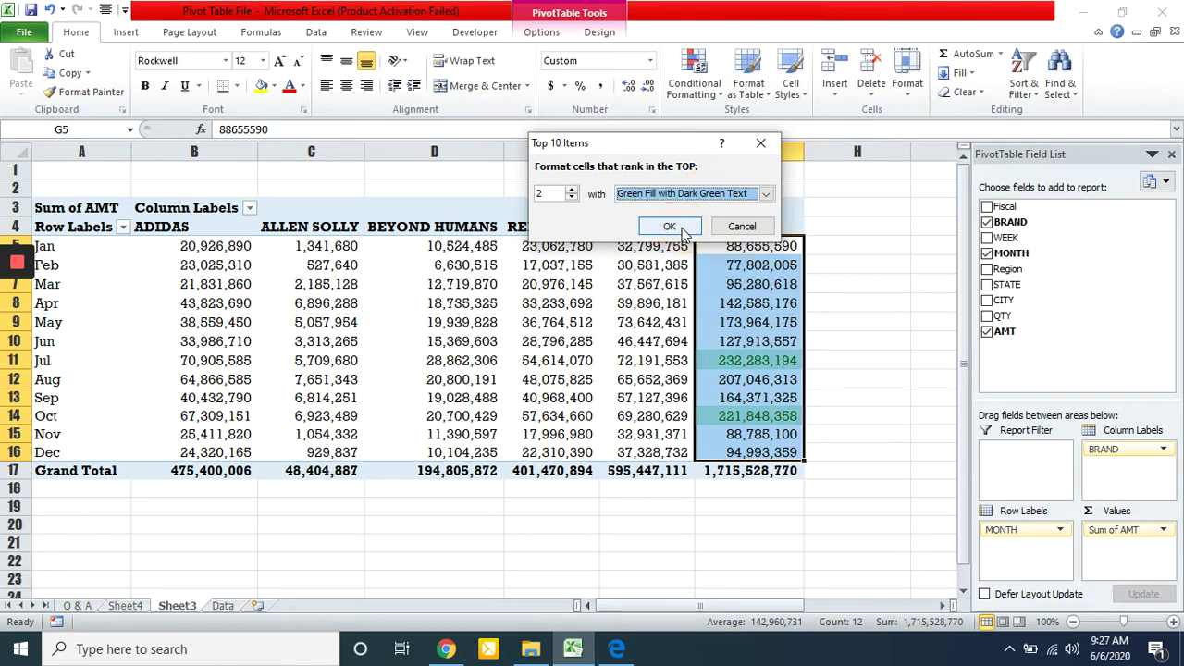
pyautogui.click(681, 228)
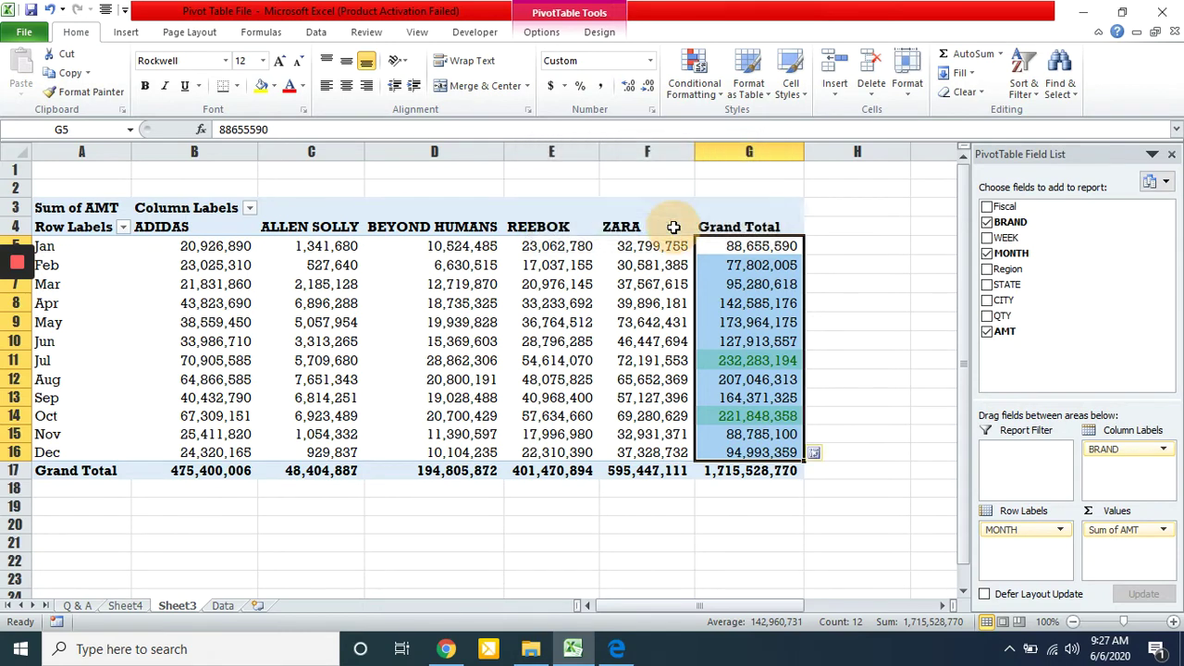
# Examine the highlighted July and October amounts in the Grand Total column.
pyautogui.click(732, 359)
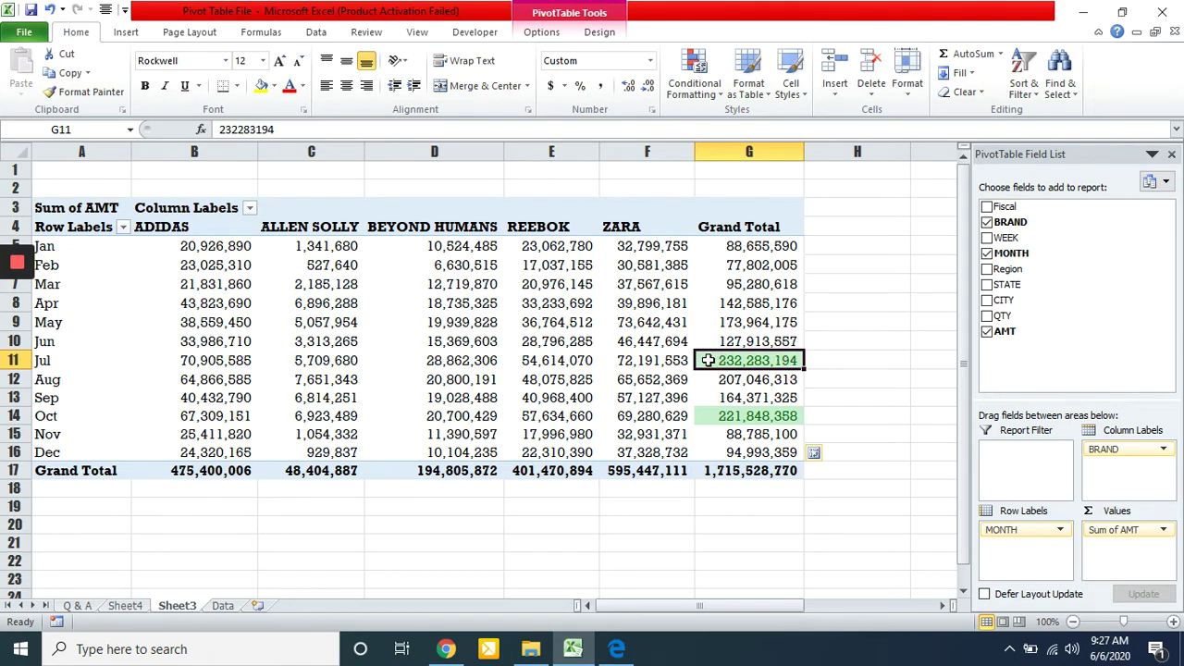
pyautogui.click(739, 416)
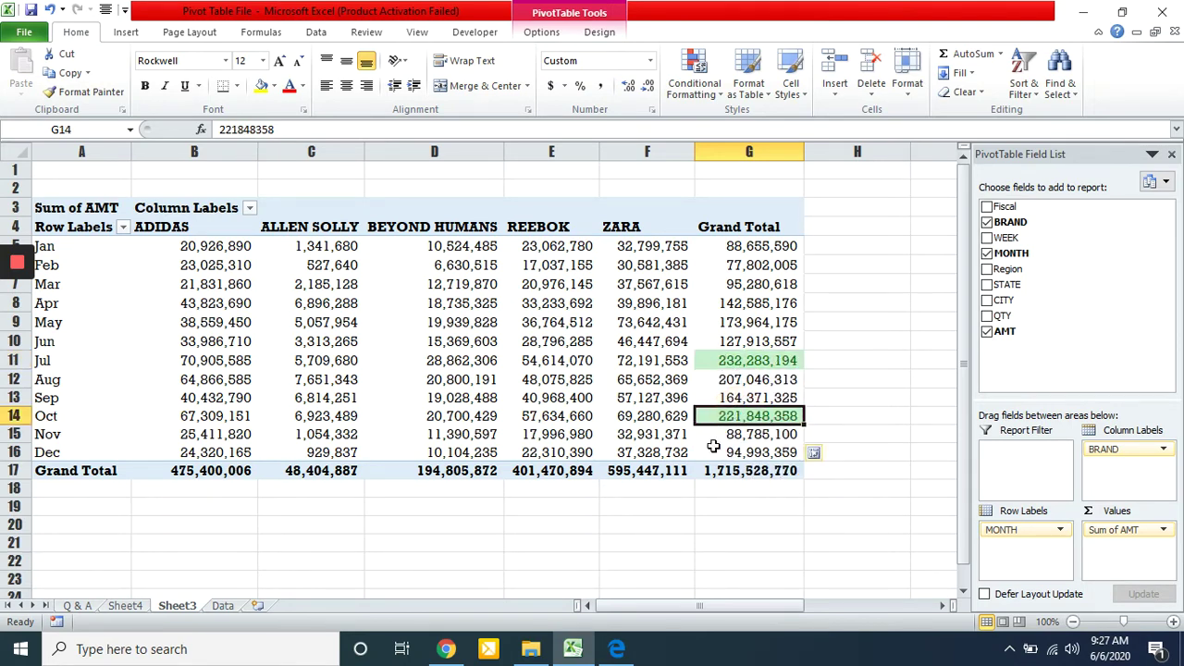
pyautogui.moveTo(754, 413)
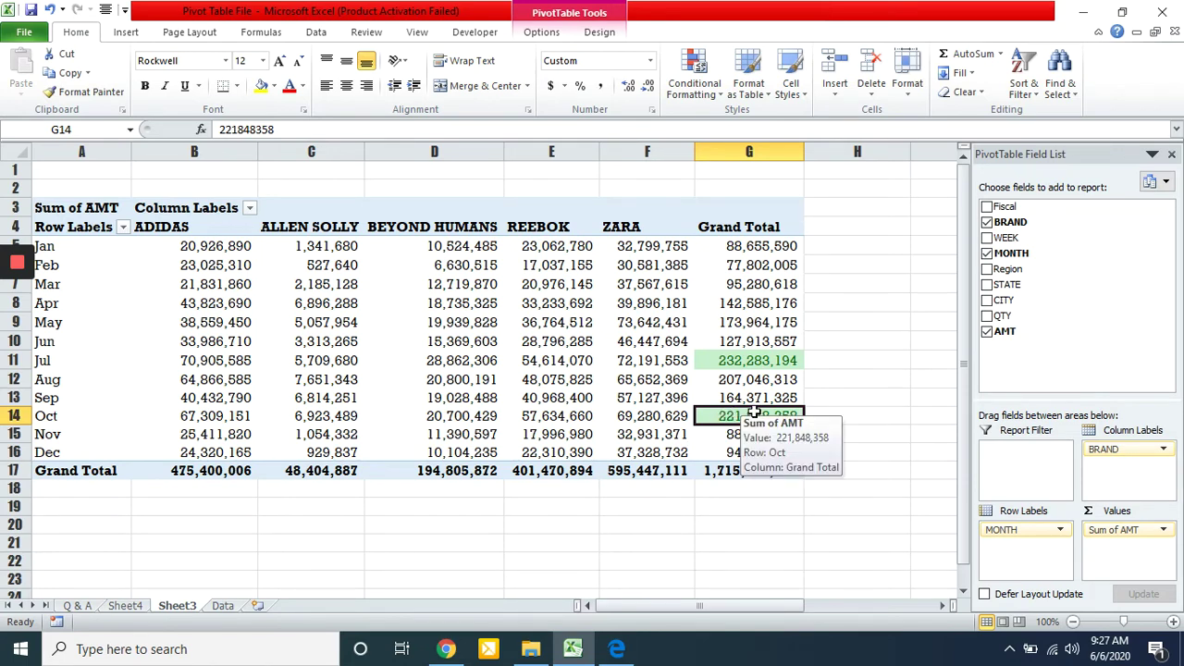
pyautogui.click(727, 359)
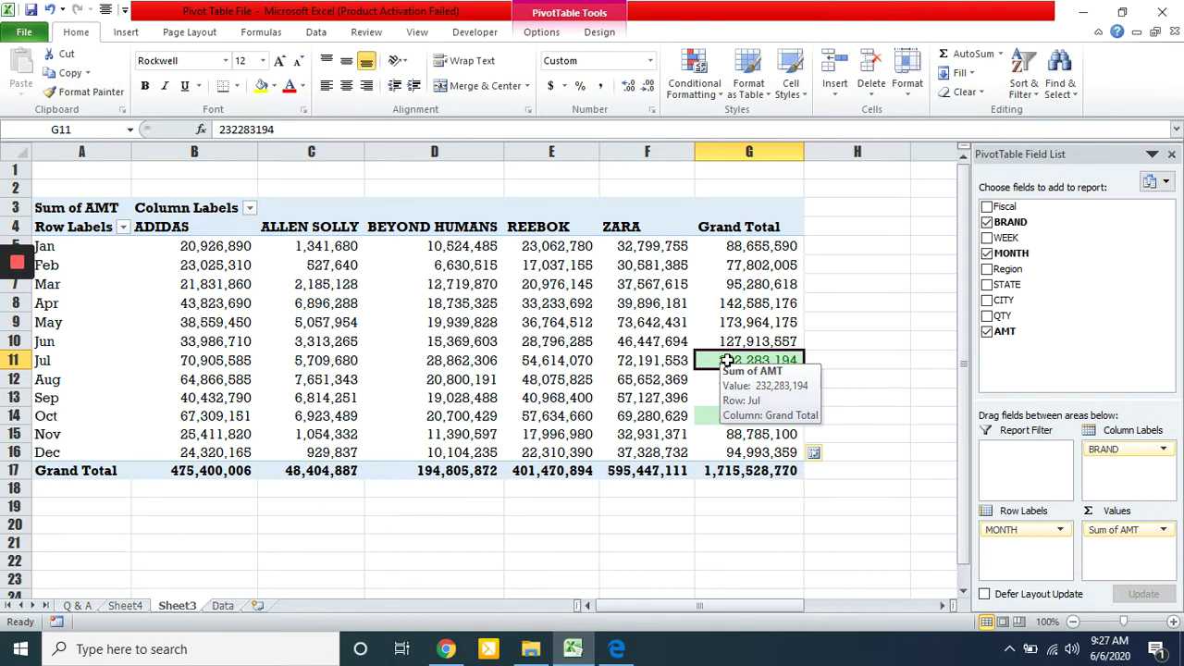
# Highlight the bottom 2 monthly amounts in the Grand Total column, excluding the overall total, using Light Red Fill with Dark Red Text.
pyautogui.press('Up')
pyautogui.press('Up')
pyautogui.press('Up')
pyautogui.press('Up')
pyautogui.press('Up')
pyautogui.press('Up')
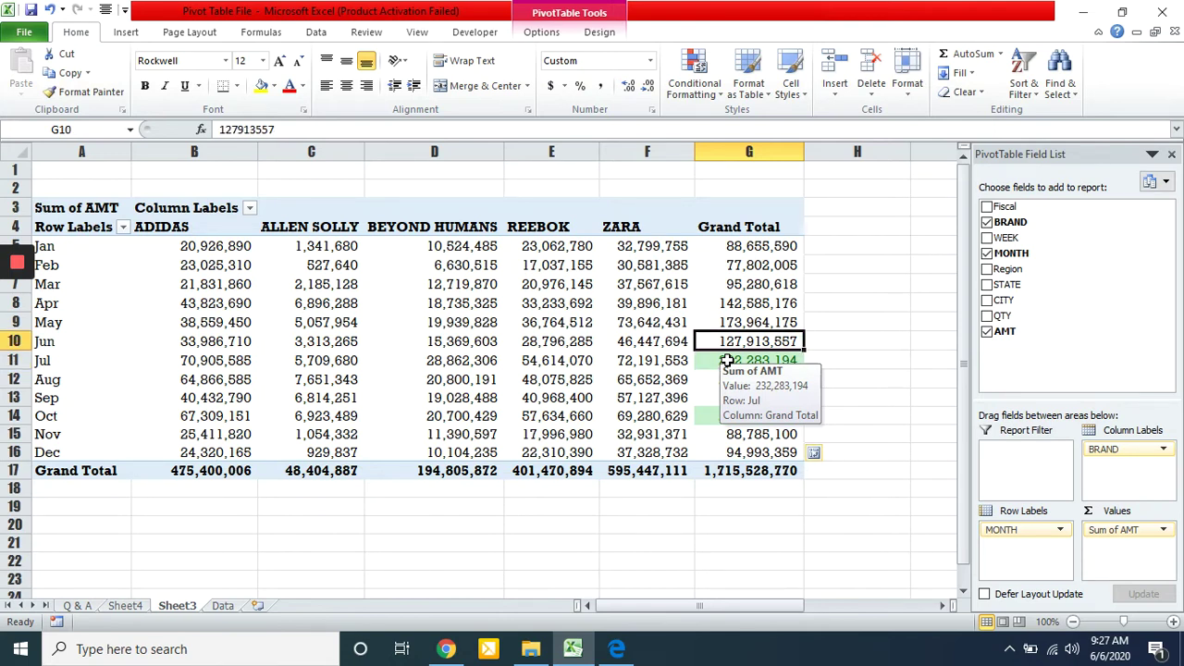
pyautogui.hotkey('ctrl', 'shift', 'Down')
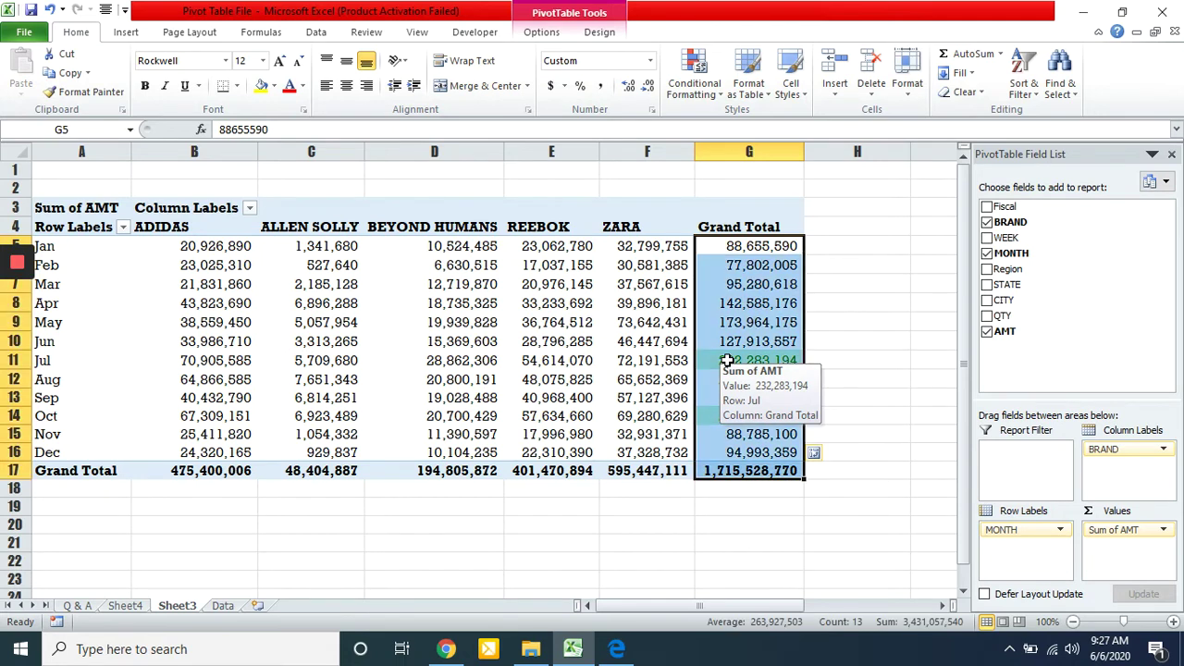
pyautogui.hotkey('shift', 'Up')
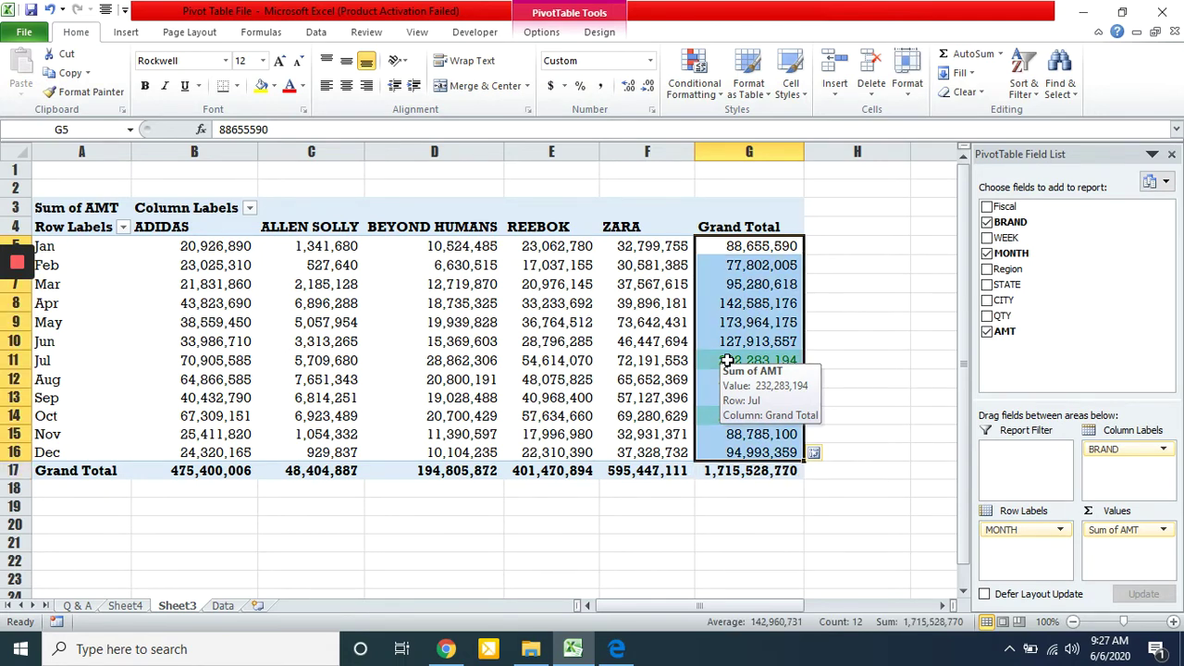
pyautogui.click(699, 93)
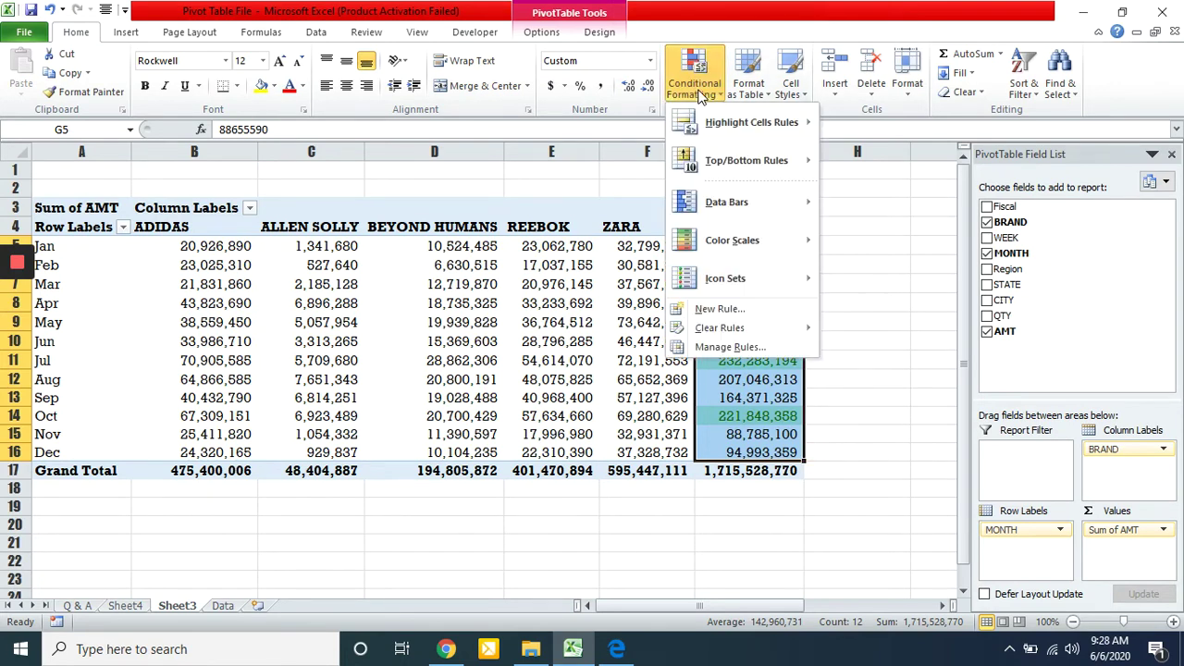
pyautogui.moveTo(740, 163)
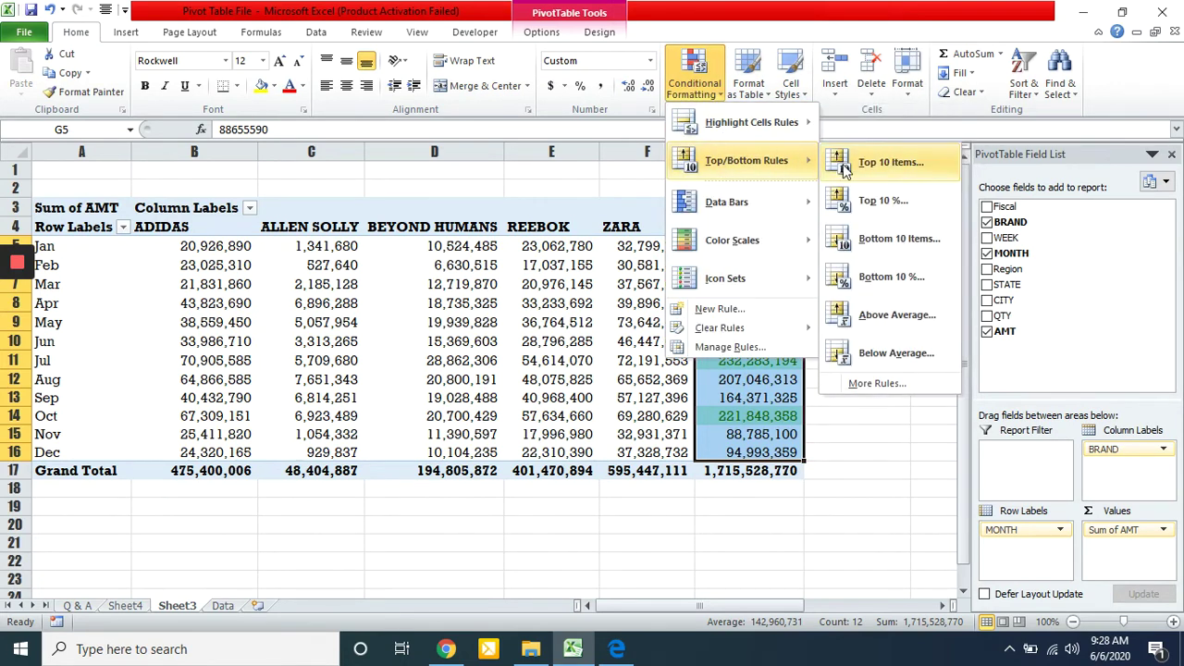
pyautogui.click(883, 242)
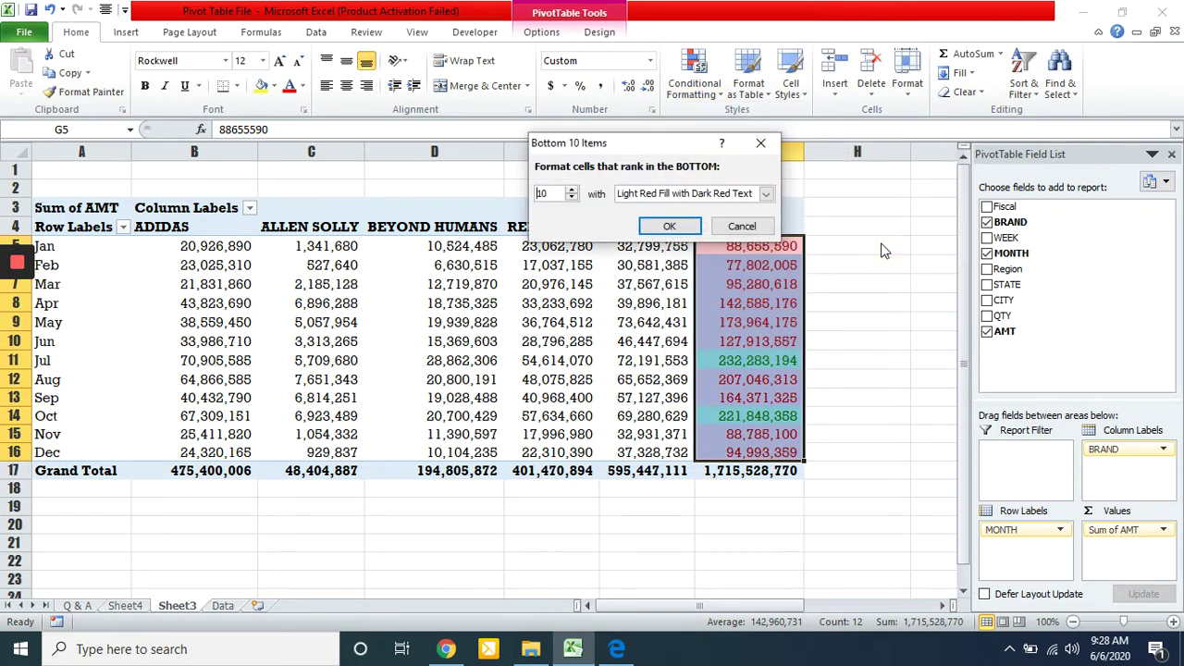
pyautogui.click(551, 192)
pyautogui.press('BackSpace')
pyautogui.press('BackSpace')
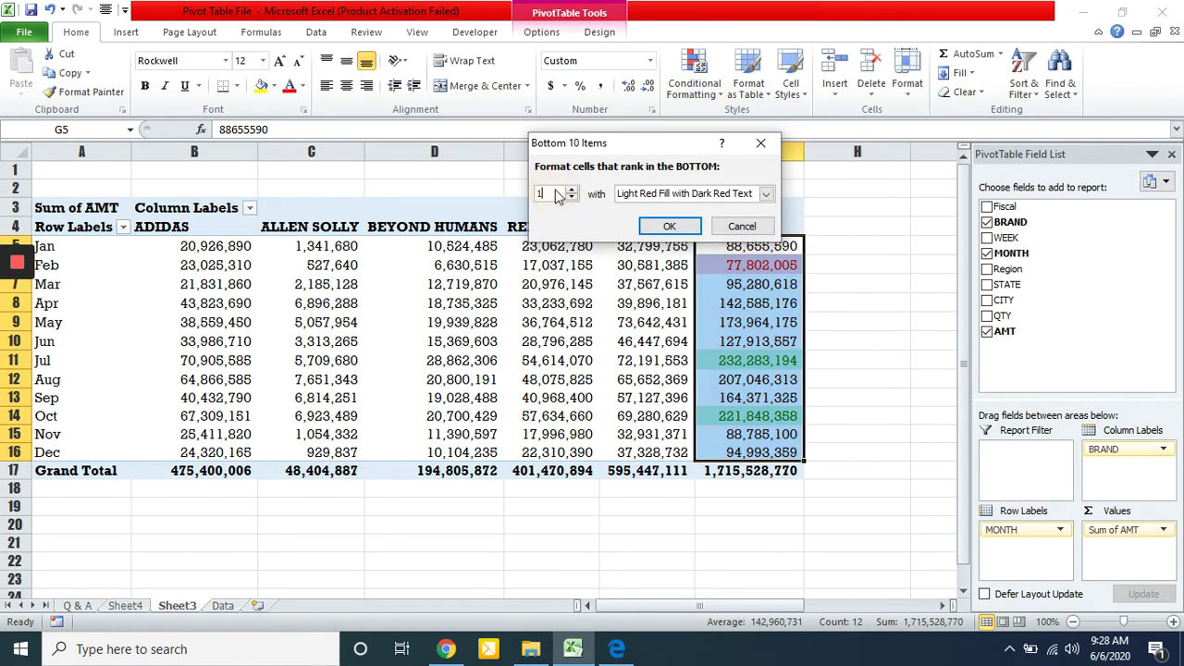
pyautogui.write('2')
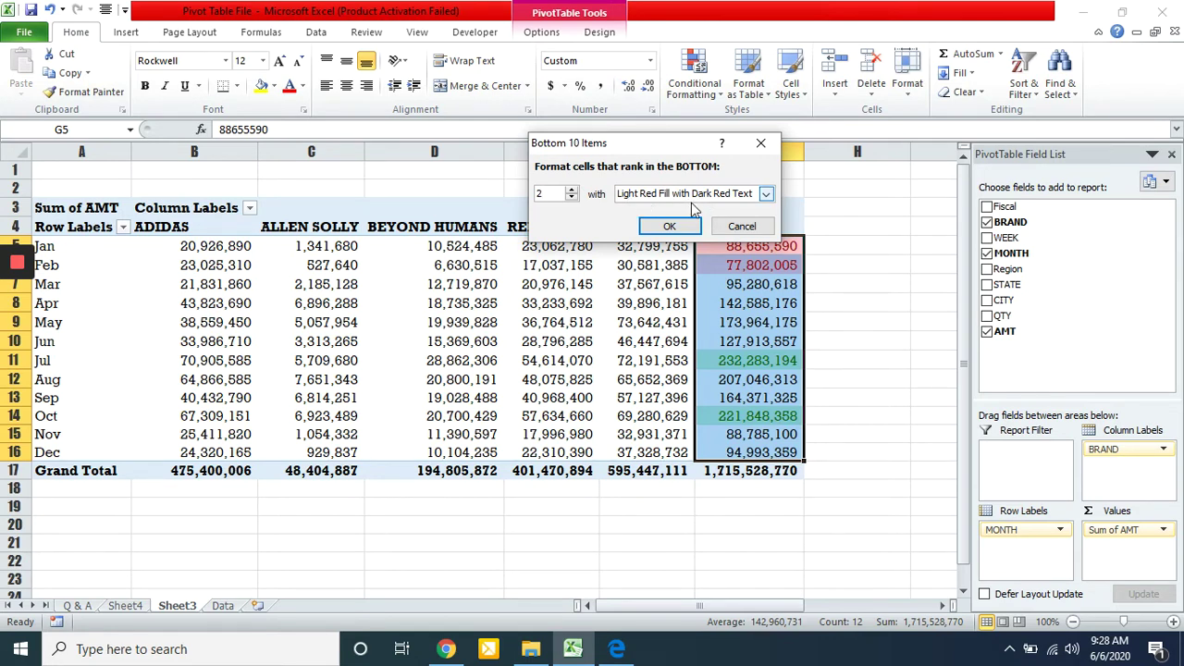
pyautogui.click(678, 227)
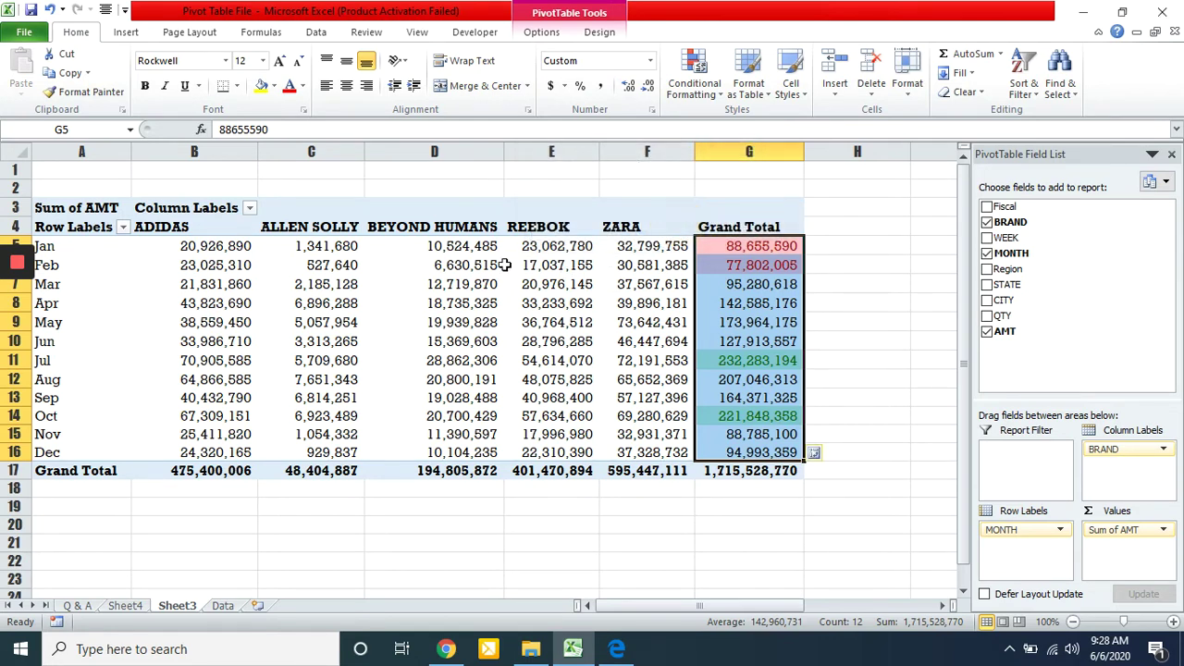
# Clear the conditional formatting rules from the entire sheet.
pyautogui.click(751, 264)
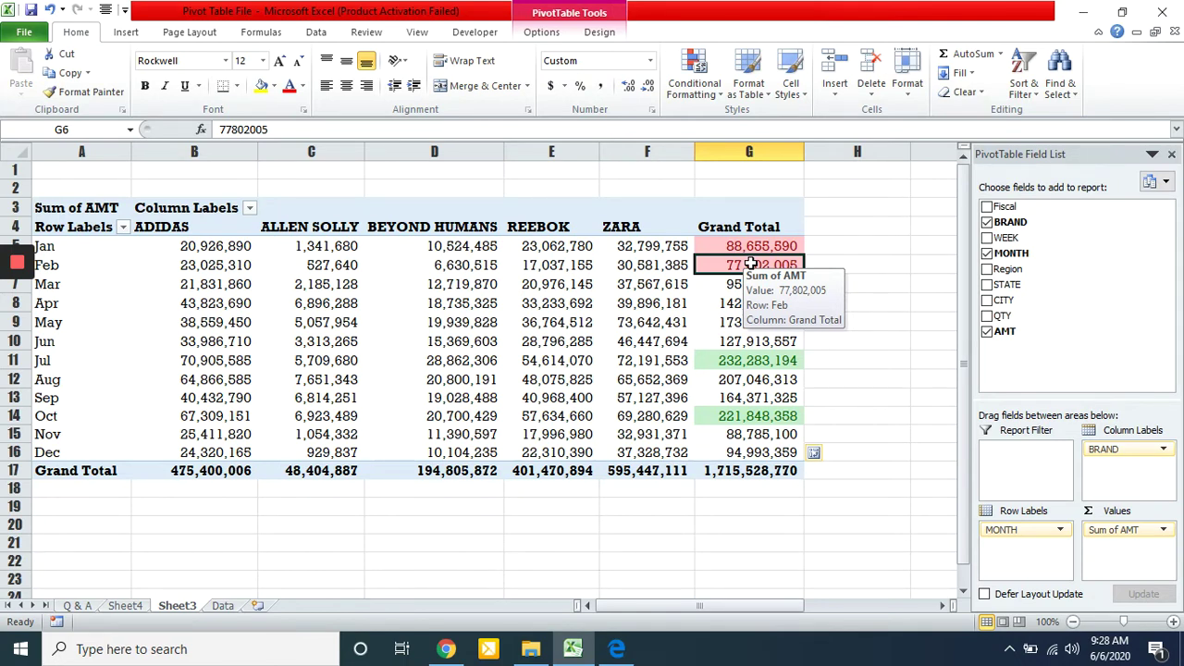
pyautogui.click(695, 93)
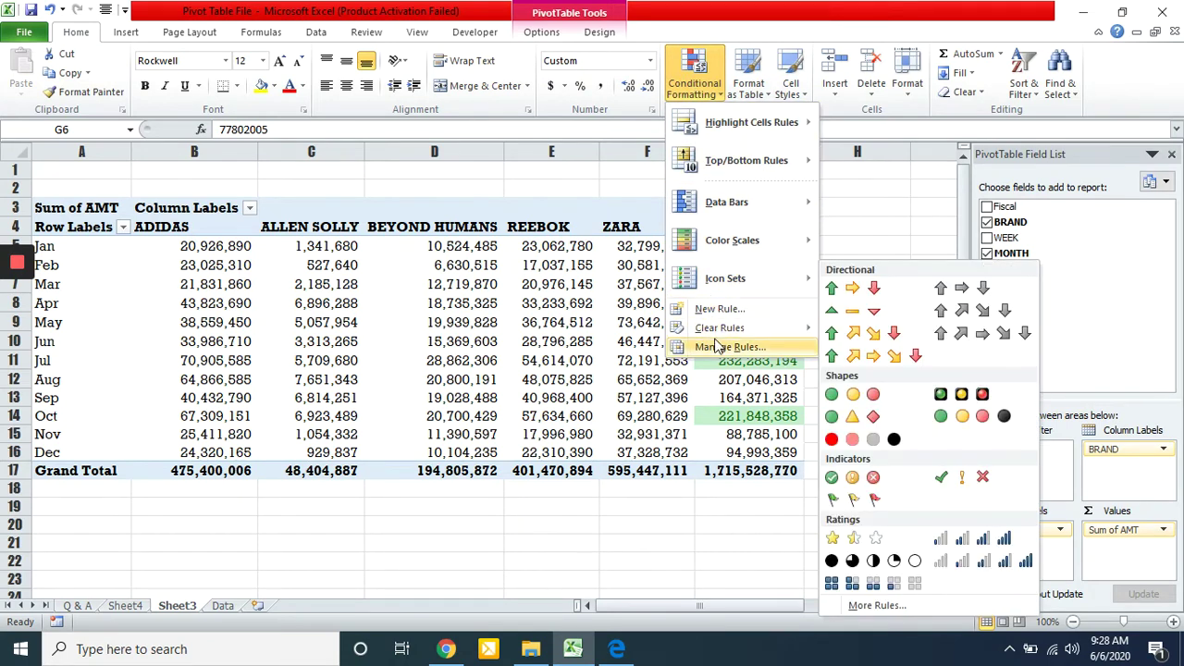
pyautogui.moveTo(724, 330)
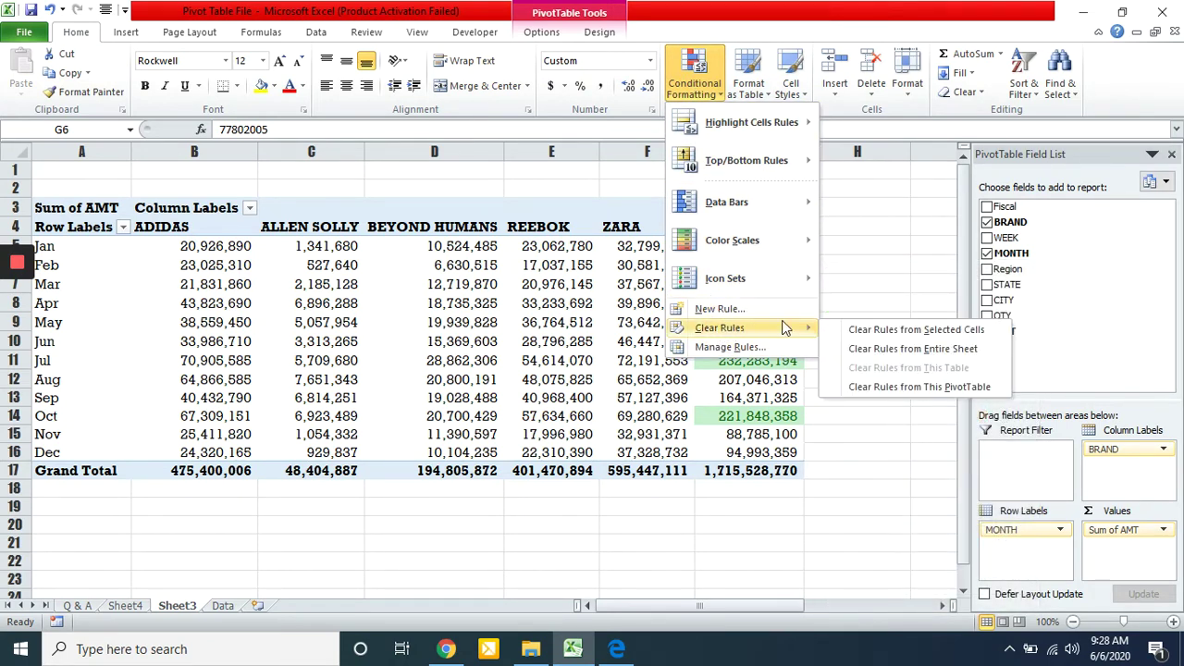
pyautogui.click(909, 350)
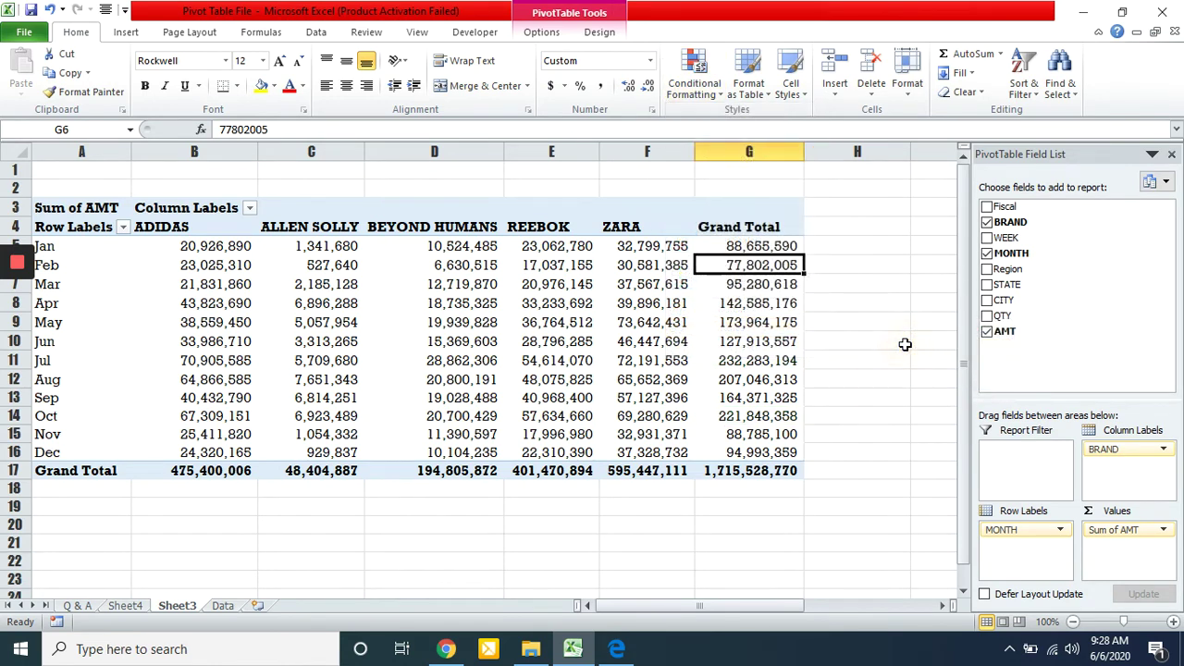
# Replace MONTH with STATE as the PivotTable's row labels.
pyautogui.click(539, 317)
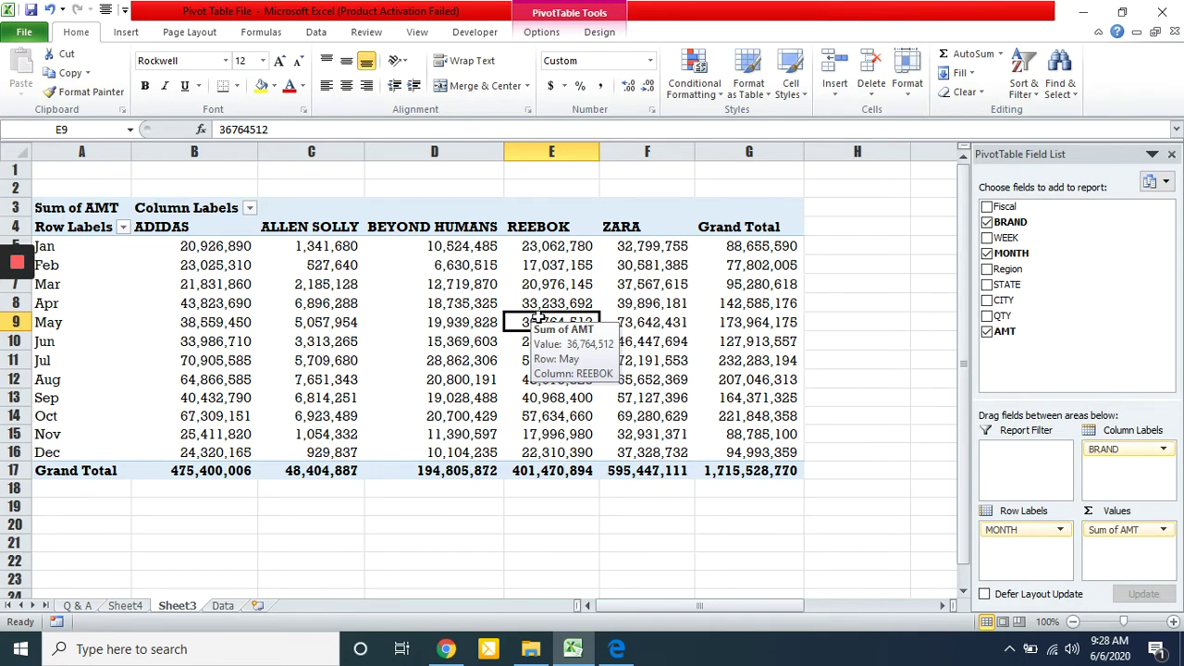
pyautogui.click(987, 255)
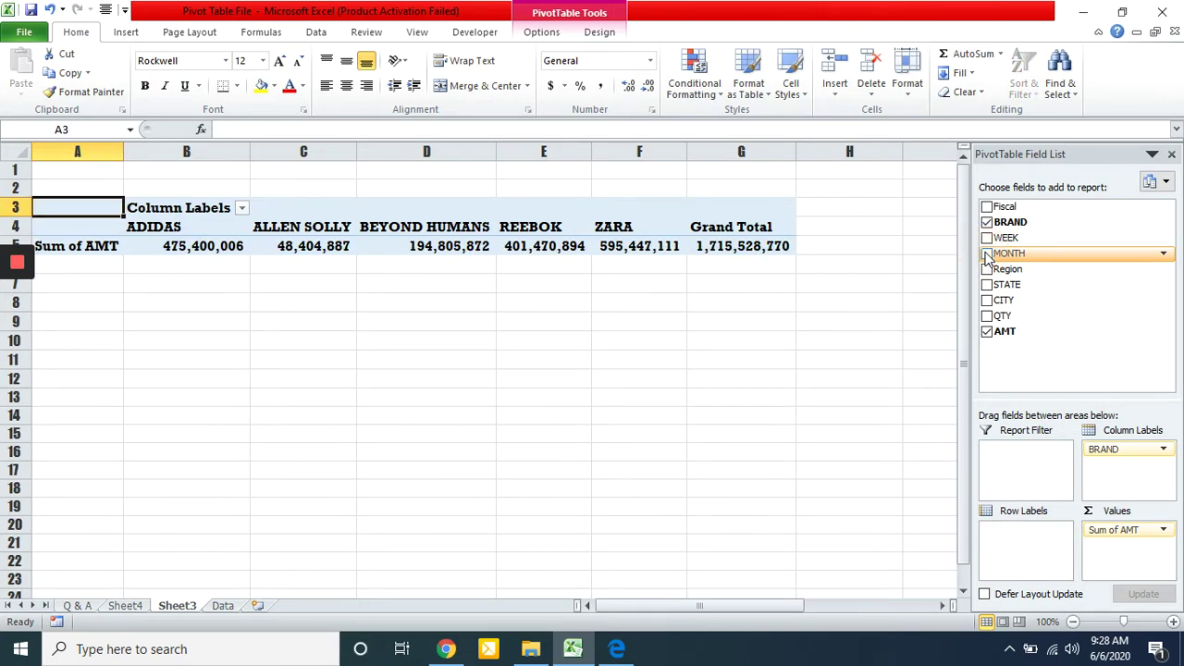
pyautogui.click(986, 285)
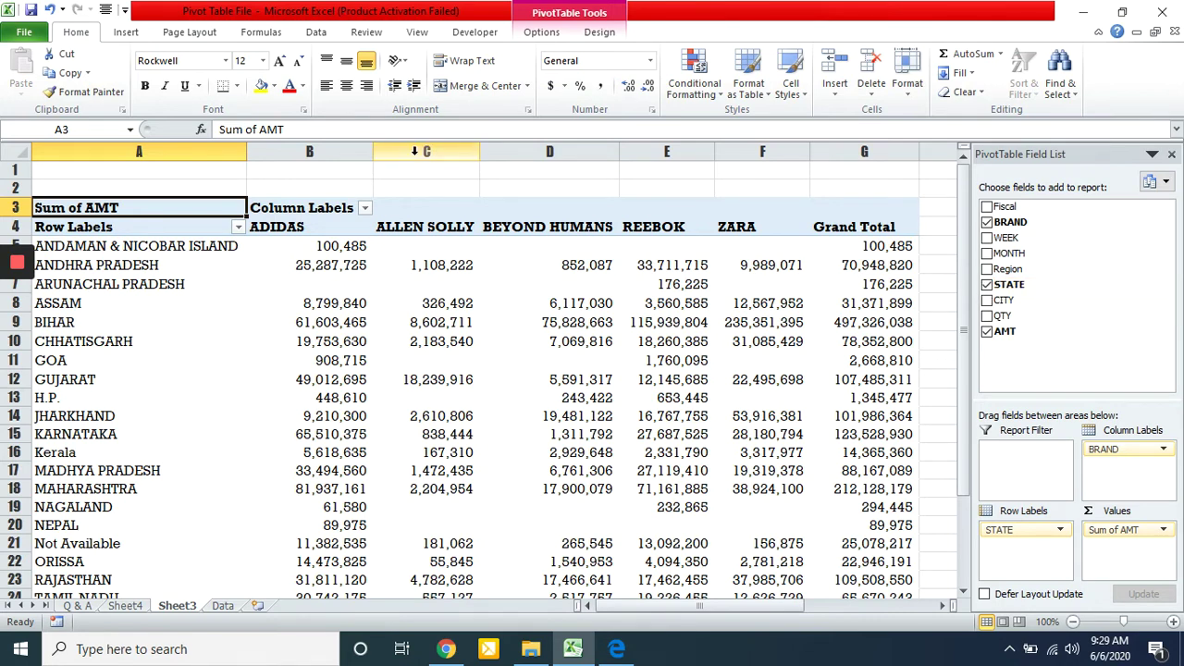
# Examine the brand amounts by state, checking the ANDAMAN & NICOBAR ISLAND and ANDHRA PRADESH rows across the brand columns.
pyautogui.click(165, 270)
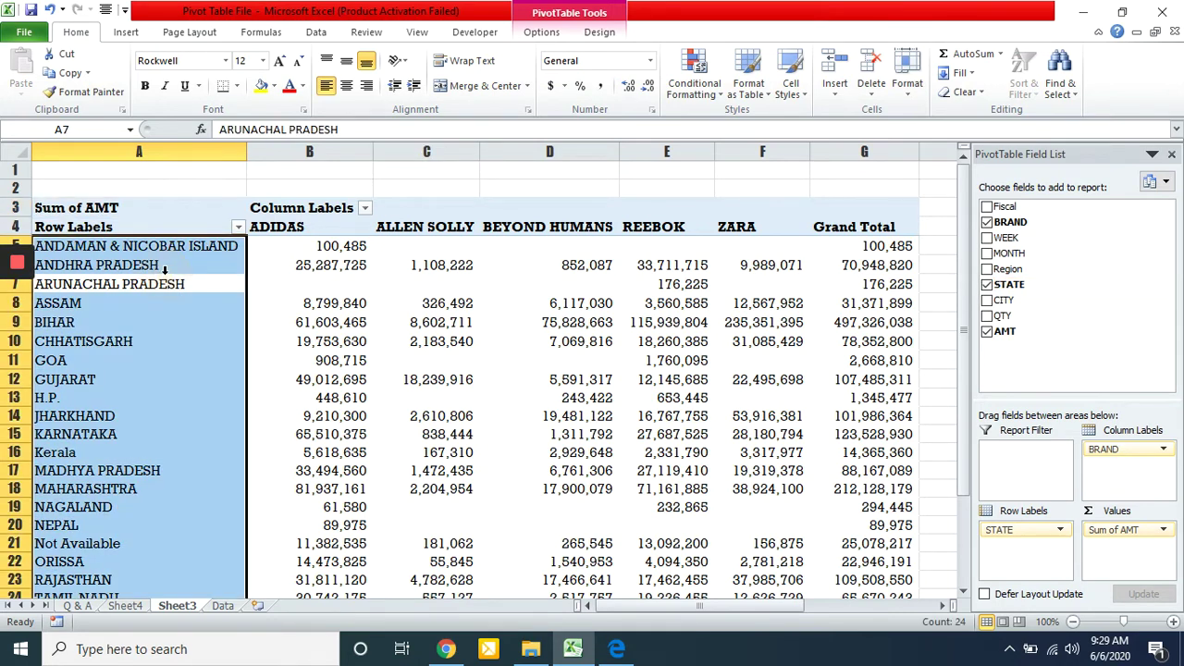
pyautogui.click(281, 215)
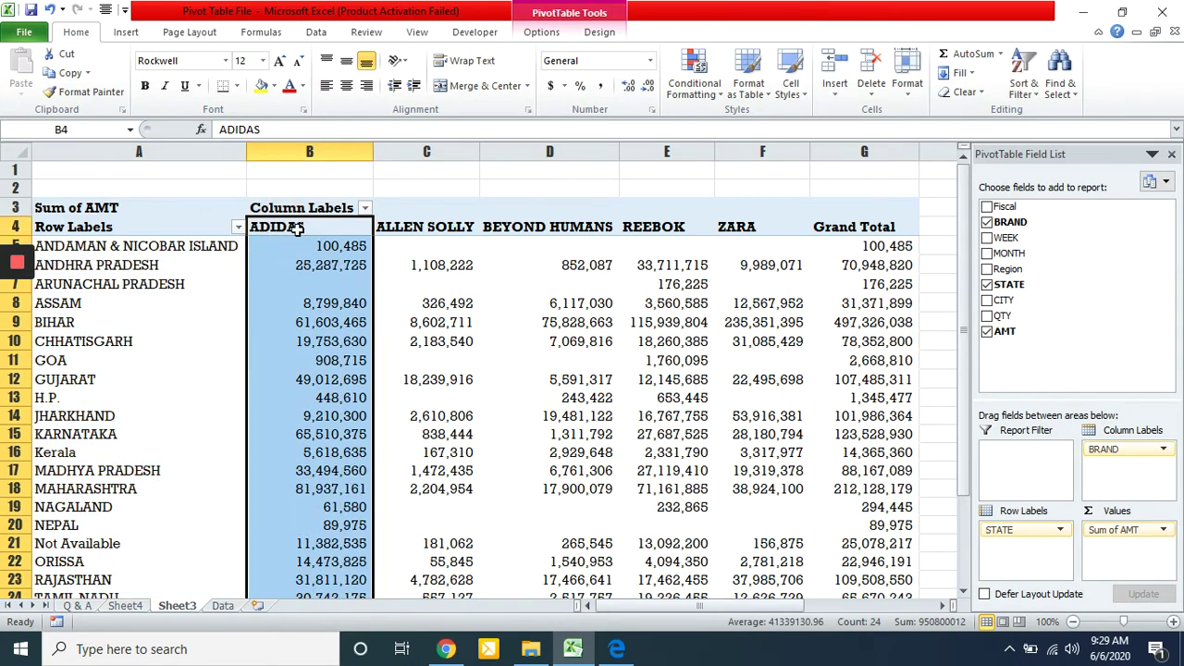
pyautogui.click(311, 245)
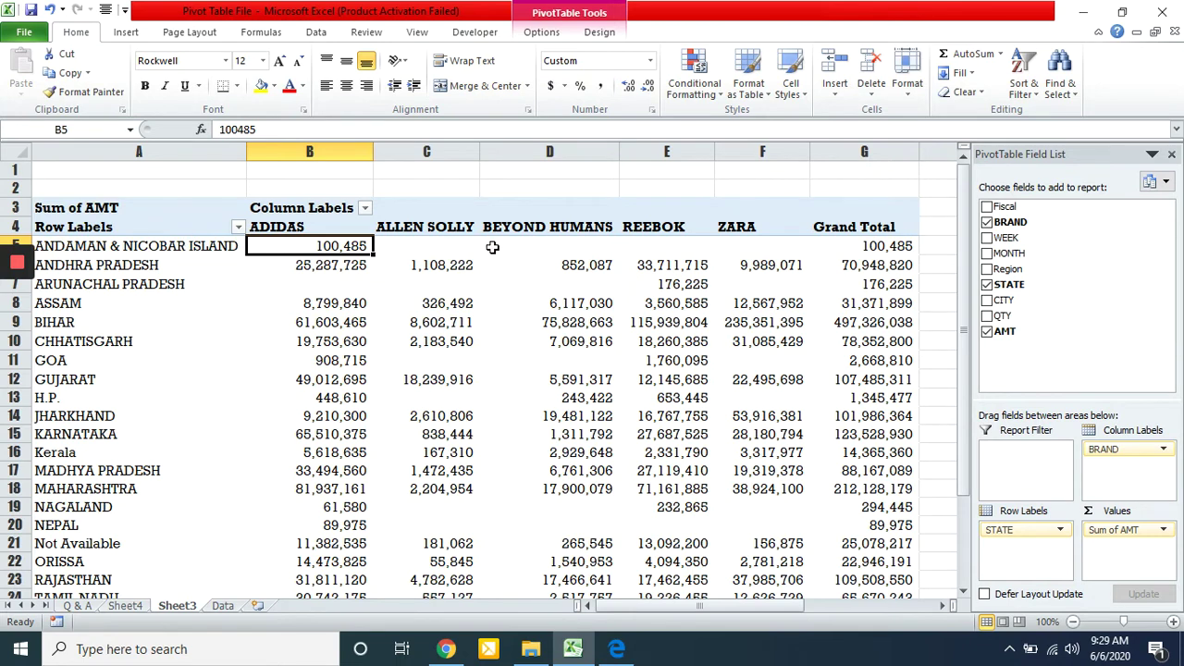
pyautogui.click(445, 245)
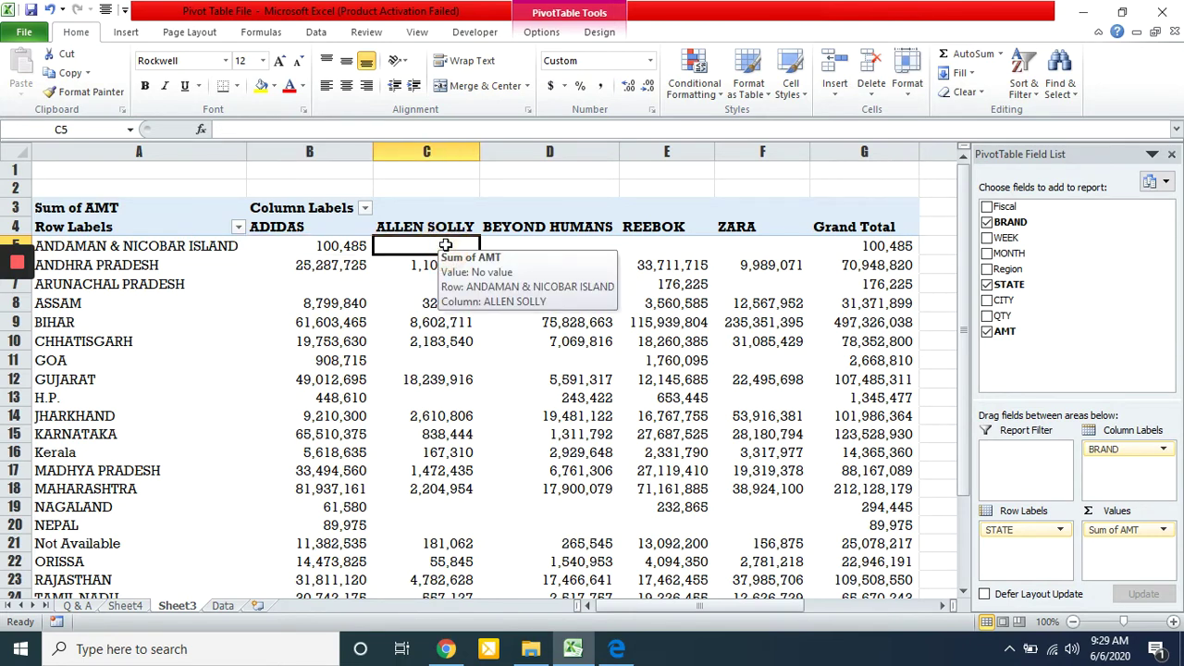
pyautogui.press('Right')
pyautogui.press('Right')
pyautogui.press('Right')
pyautogui.press('Left')
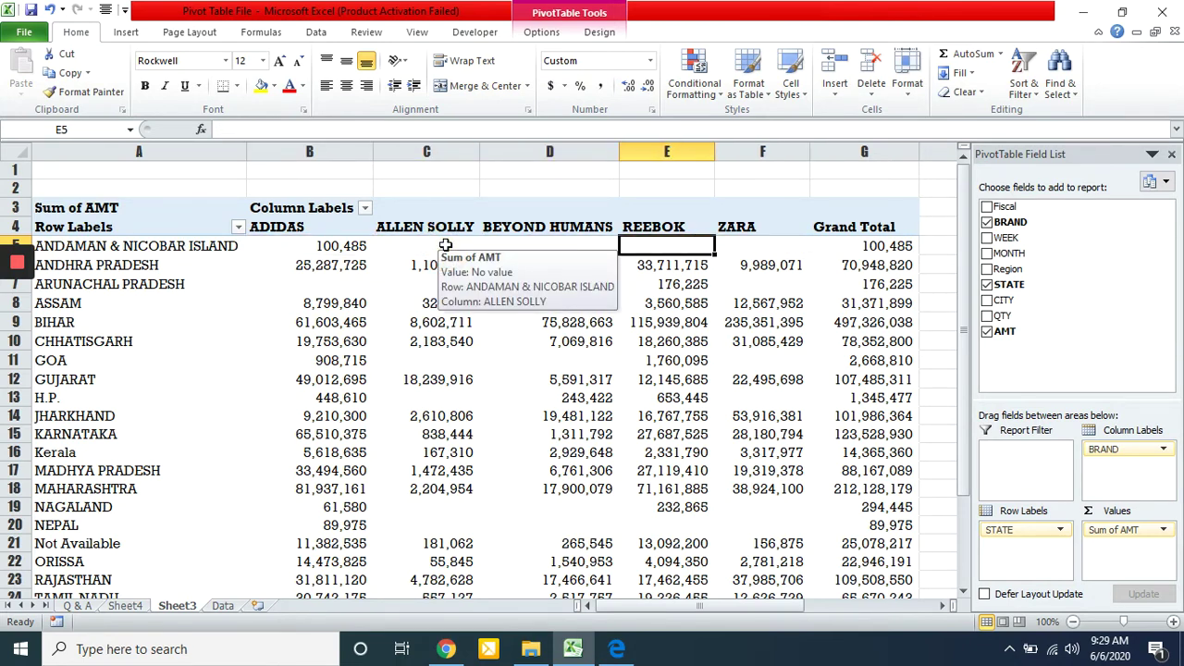
pyautogui.press('Left')
pyautogui.press('Left')
pyautogui.press('Down')
pyautogui.press('Left')
pyautogui.press('Left')
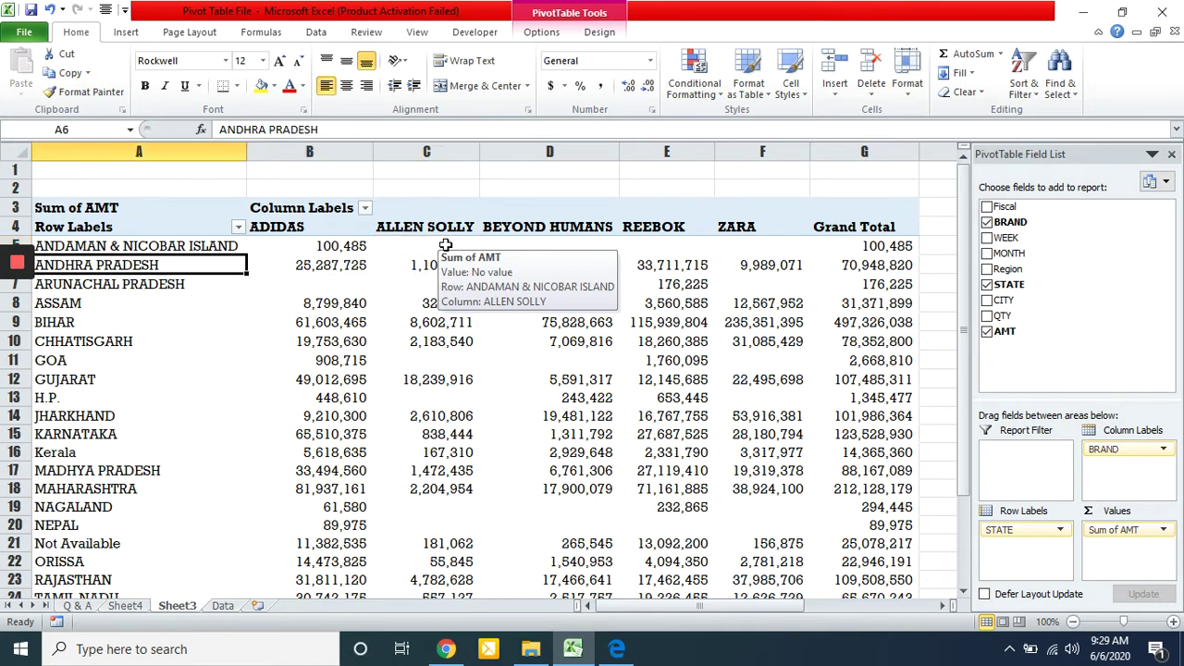
pyautogui.press('Right')
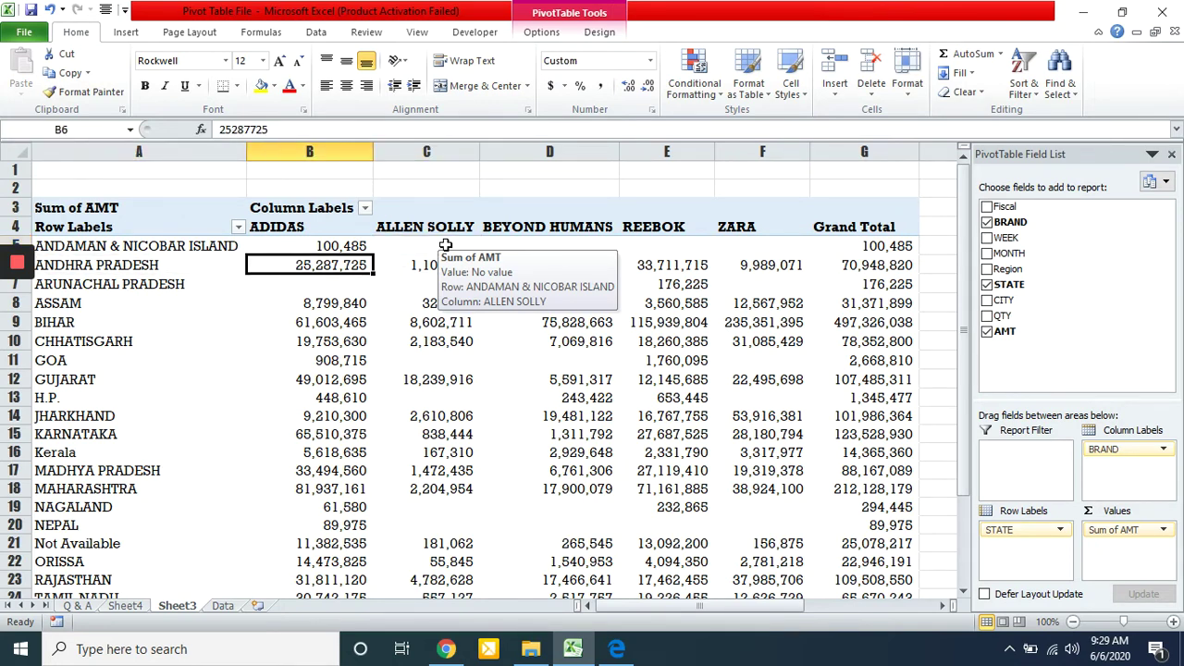
pyautogui.press('Right')
pyautogui.press('Right')
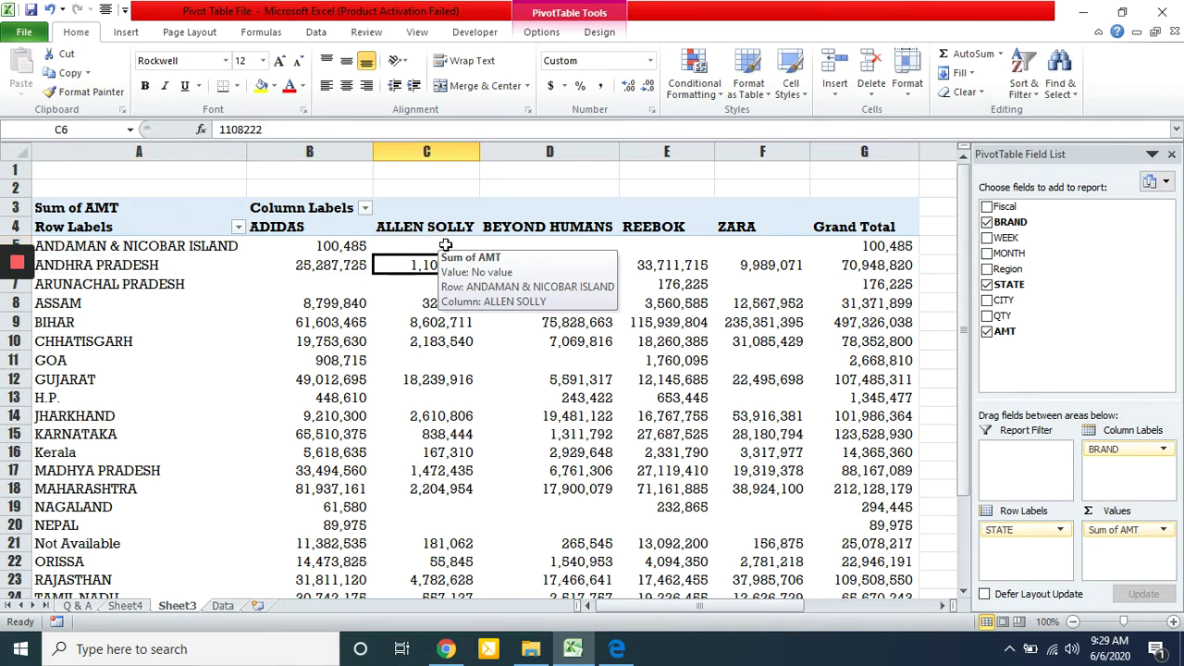
pyautogui.press('Right')
pyautogui.press('Right')
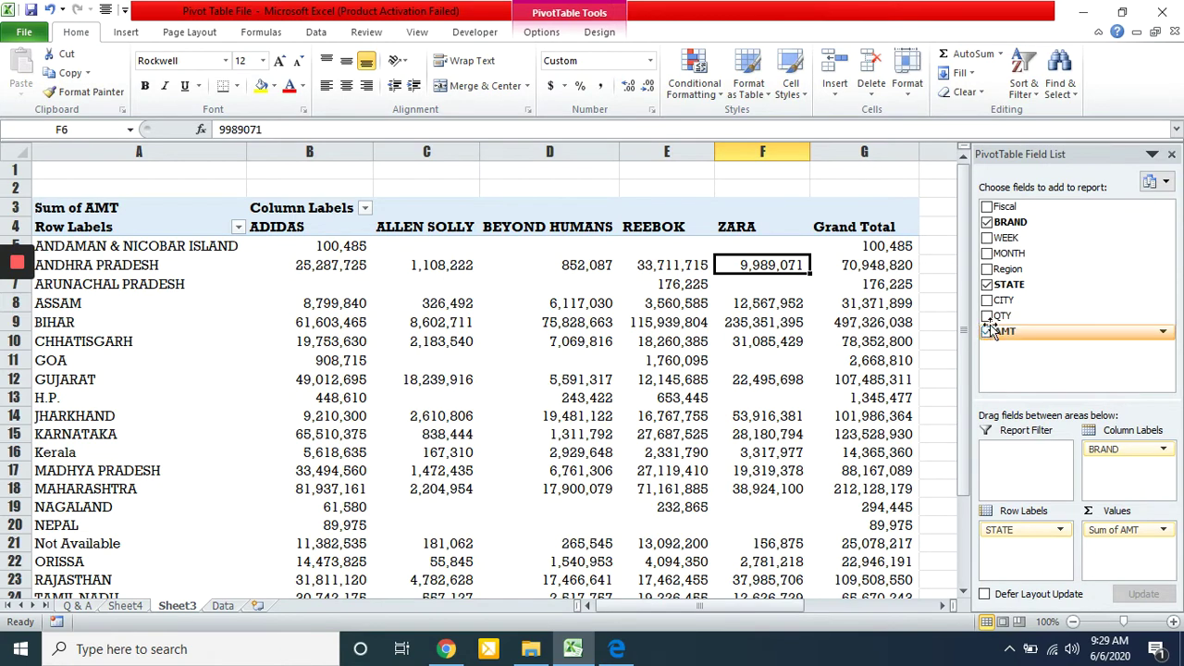
# Replace STATE with CITY as the PivotTable's row labels and check the first few cities' entries, including OND's ALLEN SOLLY amount.
pyautogui.click(986, 286)
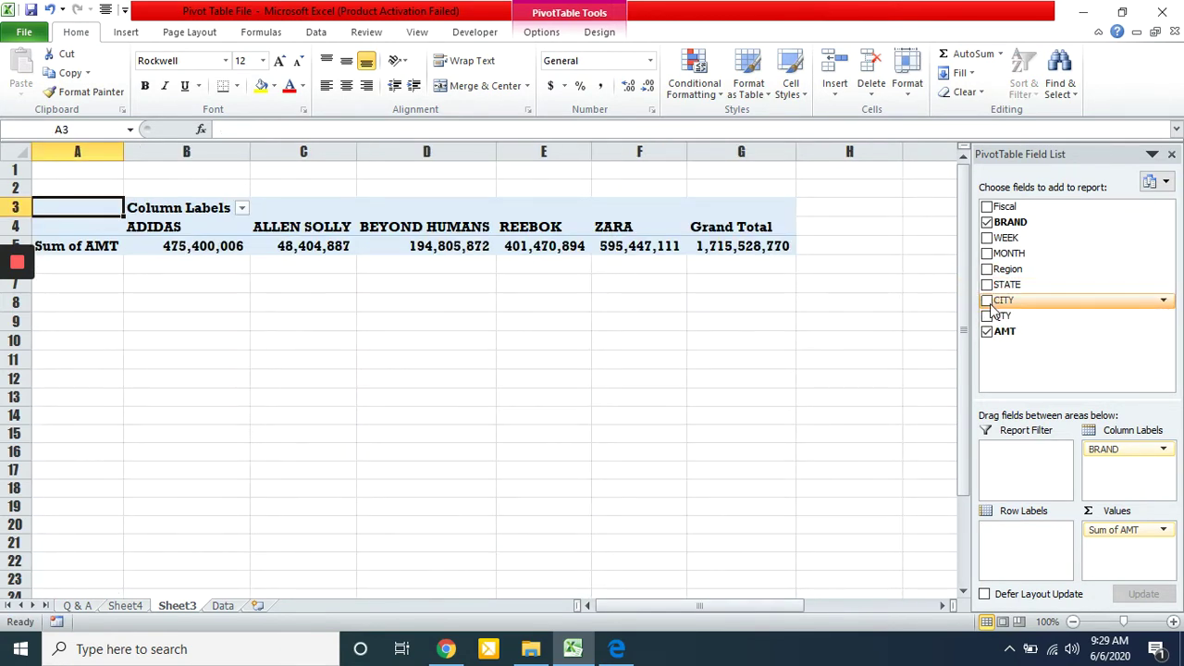
pyautogui.moveTo(1004, 304); pyautogui.dragTo(1008, 555)
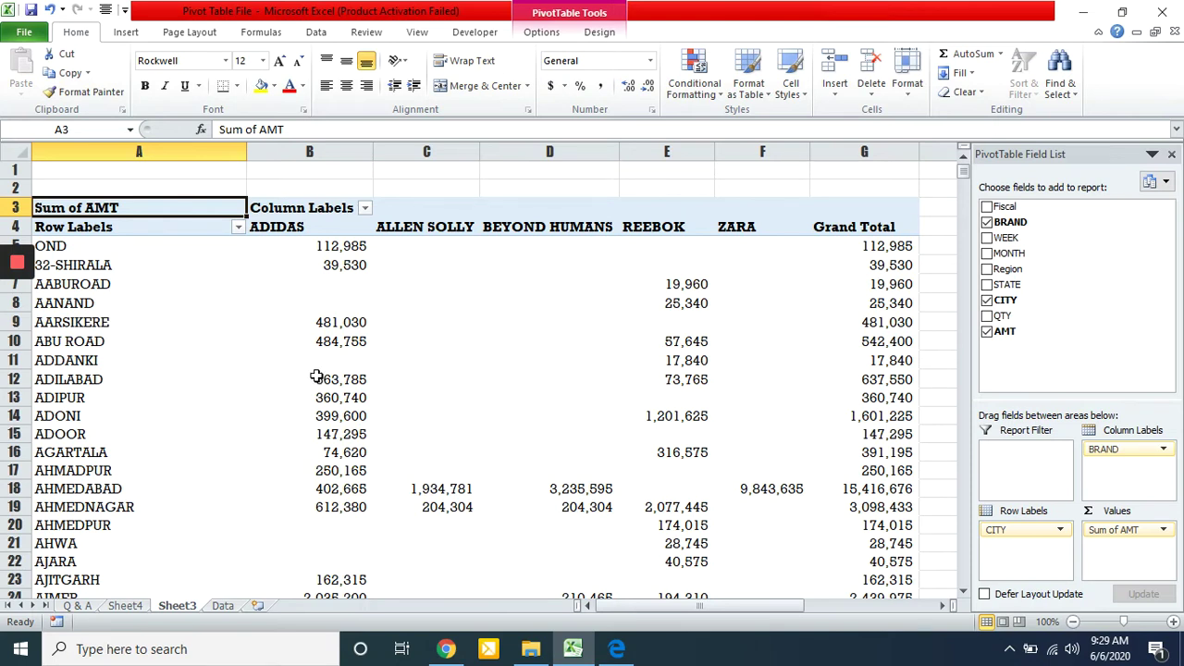
pyautogui.click(71, 248)
pyautogui.click(72, 266)
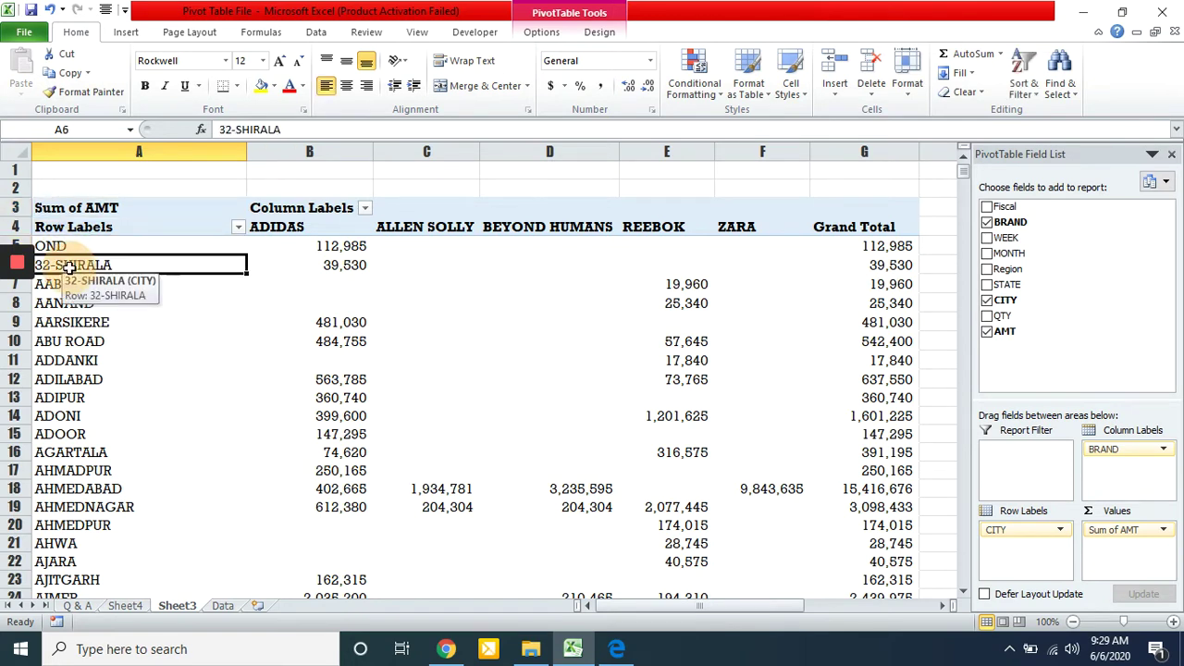
pyautogui.click(80, 287)
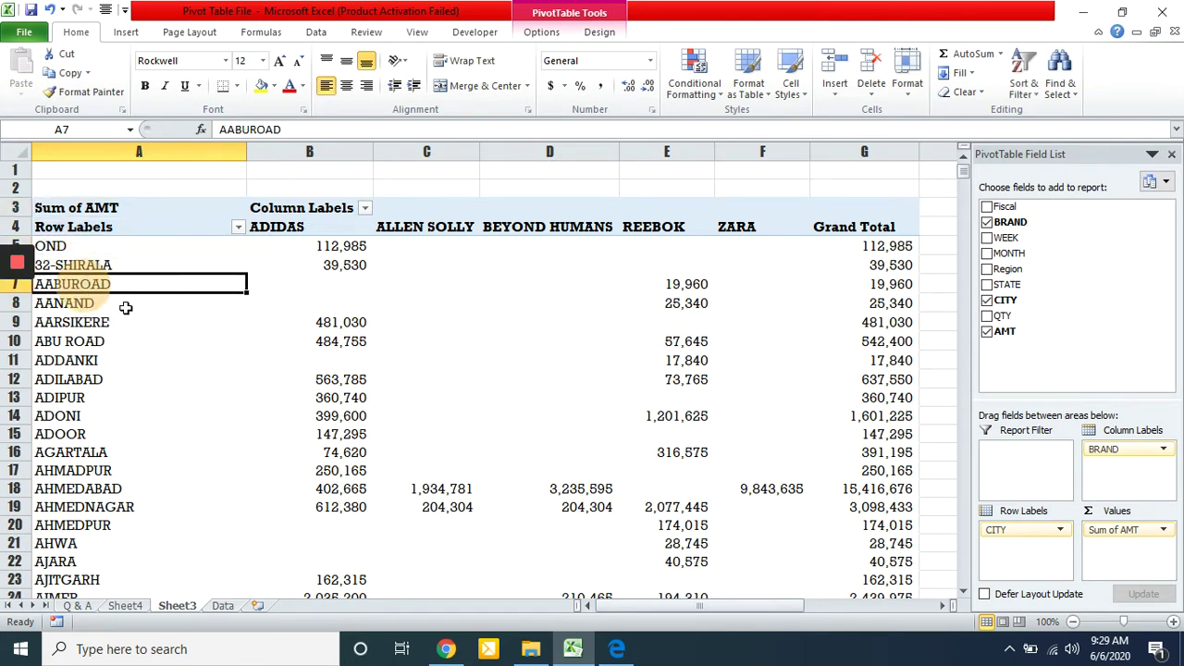
pyautogui.click(74, 305)
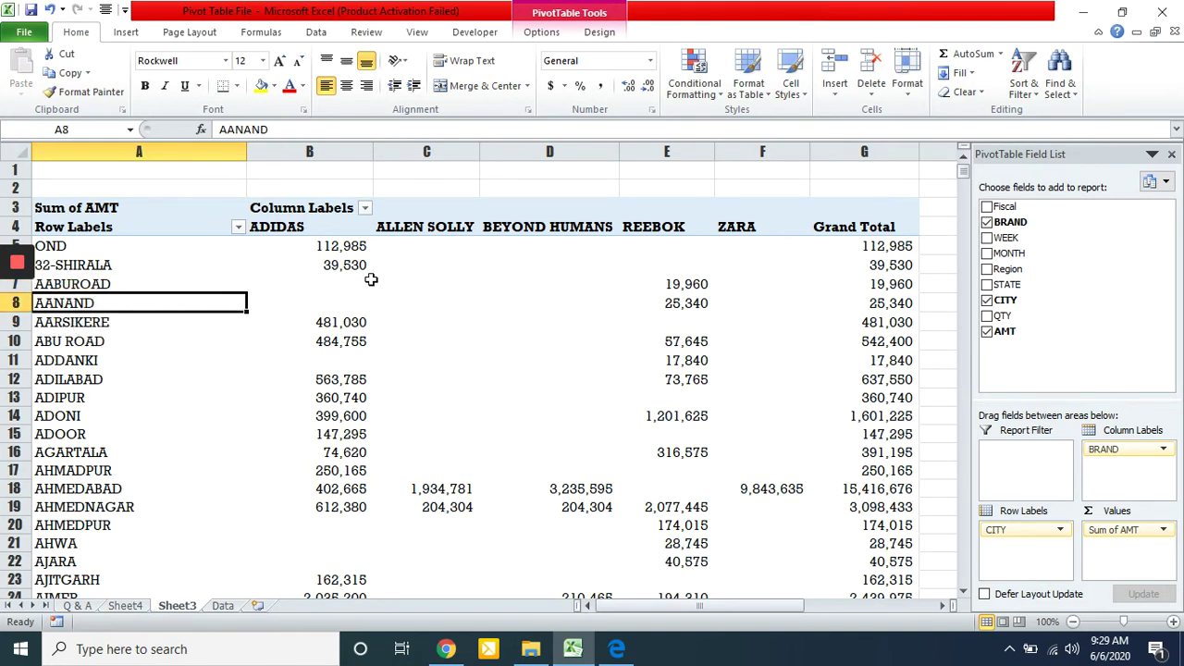
pyautogui.click(102, 245)
pyautogui.click(453, 244)
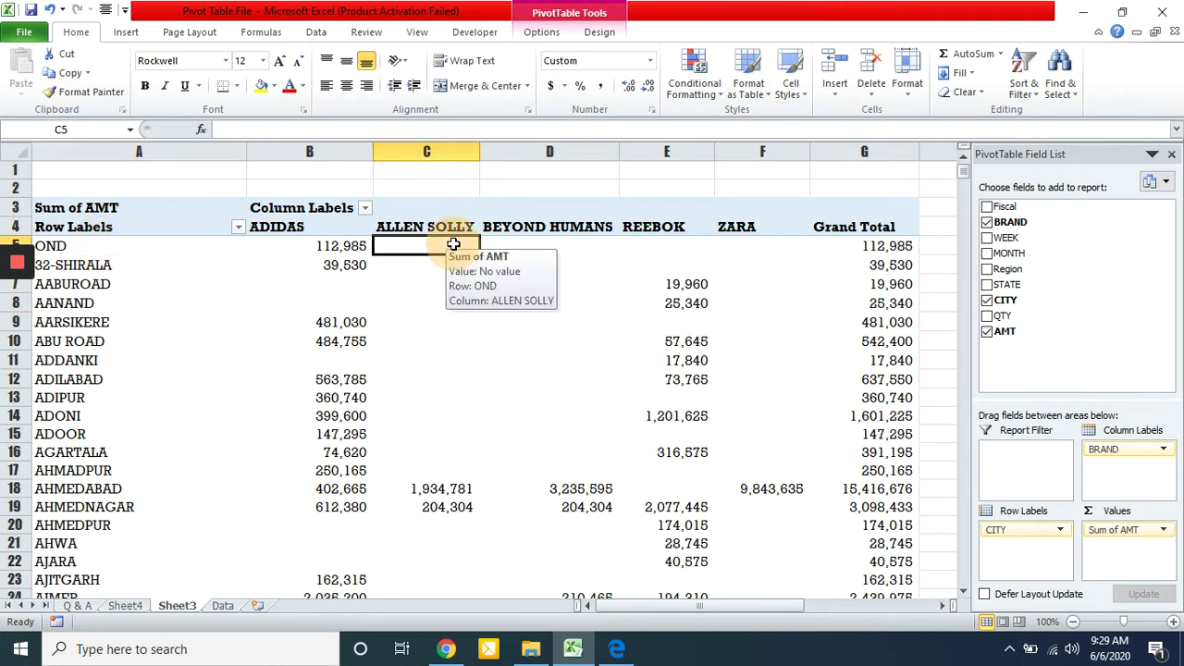
# Examine the brand amounts by city, checking OND's row across the brands and the ADIDAS column down the city list.
pyautogui.press('Right')
pyautogui.press('Right')
pyautogui.press('Right')
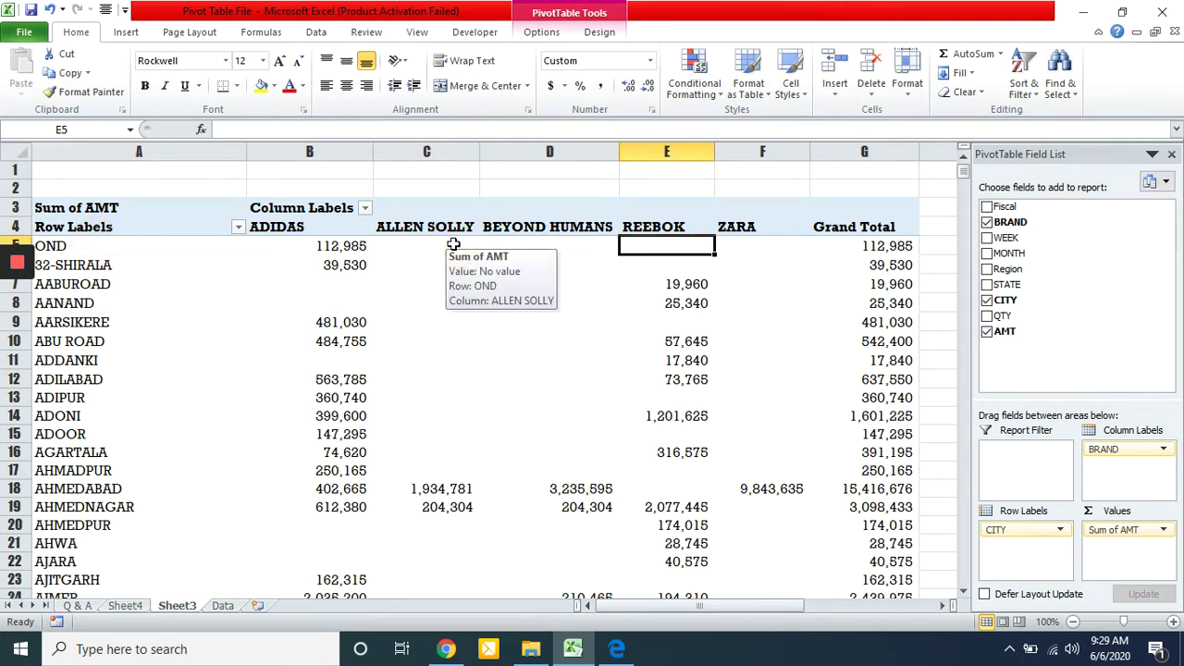
pyautogui.press('Left')
pyautogui.press('Left')
pyautogui.press('Left')
pyautogui.press('Left')
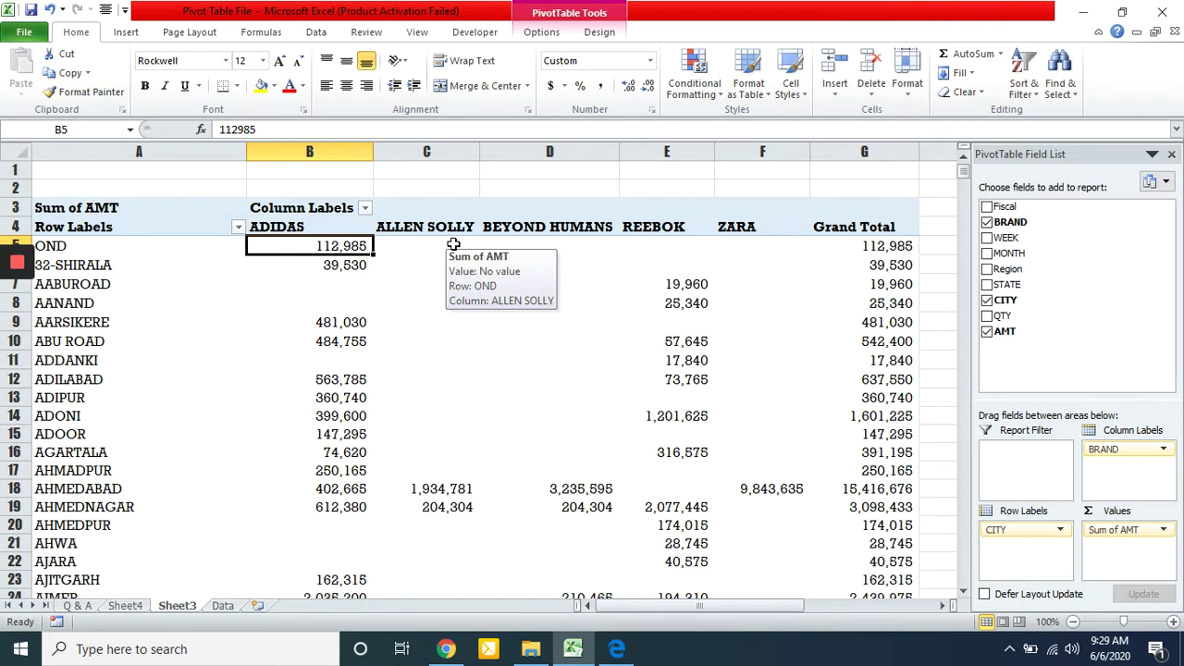
pyautogui.press('Down')
pyautogui.press('Down')
pyautogui.press('Down')
pyautogui.press('Down')
pyautogui.press('Down')
pyautogui.press('Down')
pyautogui.press('Down')
pyautogui.press('Down')
pyautogui.press('Down')
pyautogui.press('Down')
pyautogui.press('Down')
pyautogui.press('Down')
pyautogui.press('Down')
pyautogui.press('Down')
pyautogui.press('Down')
pyautogui.press('Down')
pyautogui.press('Down')
pyautogui.press('Down')
pyautogui.press('Down')
pyautogui.press('Down')
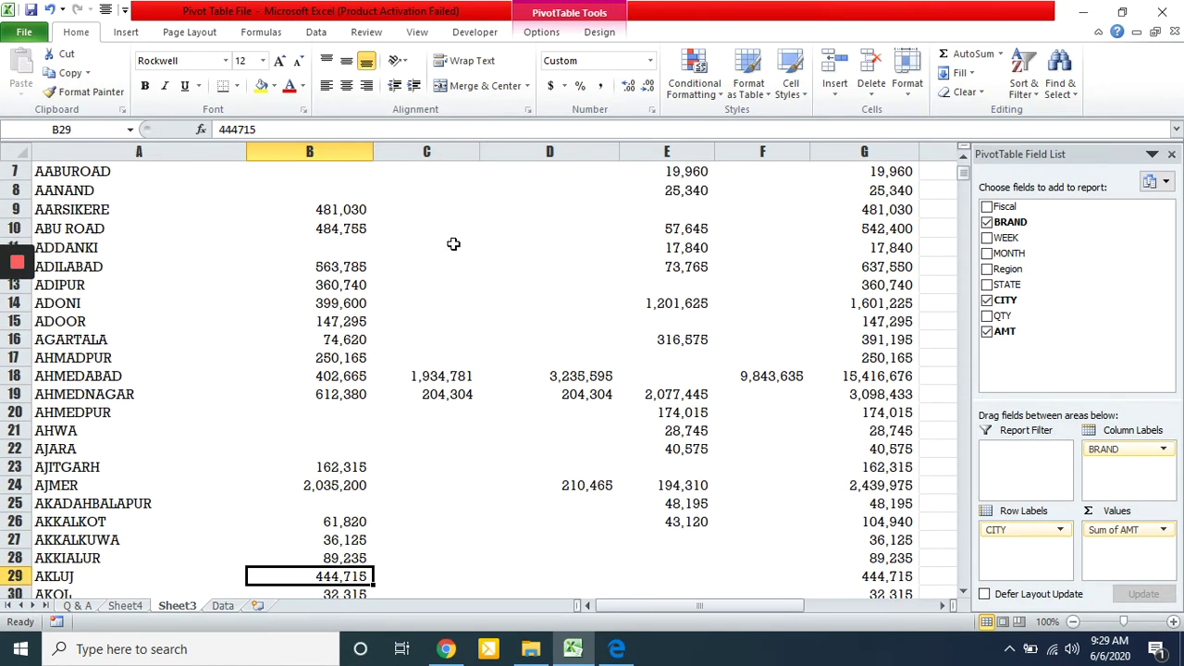
pyautogui.press('Down')
pyautogui.press('Down')
pyautogui.press('Down')
pyautogui.press('Down')
pyautogui.press('Down')
pyautogui.press('Down')
pyautogui.press('Down')
pyautogui.press('Down')
pyautogui.press('Up')
pyautogui.press('Up')
pyautogui.press('Up')
pyautogui.press('Up')
pyautogui.press('Up')
pyautogui.press('Up')
pyautogui.press('Up')
pyautogui.press('Up')
pyautogui.press('Up')
pyautogui.press('Up')
pyautogui.press('Up')
pyautogui.press('Up')
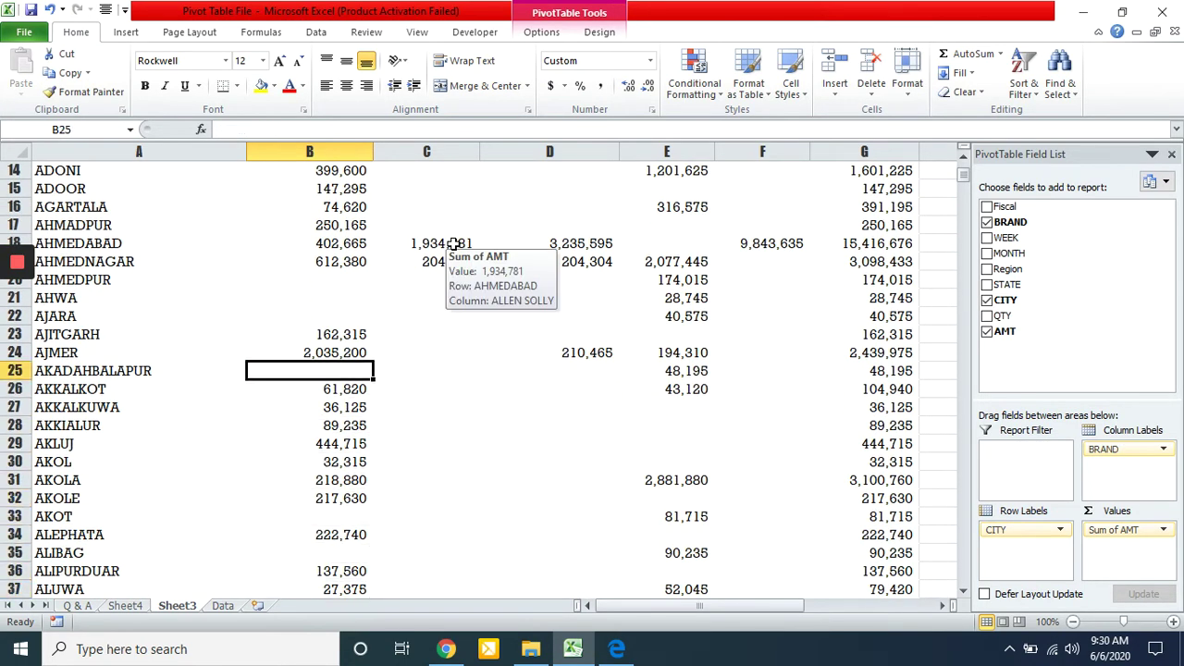
pyautogui.press('Up')
pyautogui.press('Up')
pyautogui.press('Up')
pyautogui.press('Up')
pyautogui.press('Up')
pyautogui.press('Up')
pyautogui.press('Up')
pyautogui.press('Up')
pyautogui.press('Up')
pyautogui.press('Up')
pyautogui.press('Up')
pyautogui.press('Up')
pyautogui.press('Up')
pyautogui.press('Up')
pyautogui.press('Up')
pyautogui.press('Up')
pyautogui.press('Up')
pyautogui.press('Up')
pyautogui.press('Up')
pyautogui.press('Up')
pyautogui.press('Right')
pyautogui.press('Right')
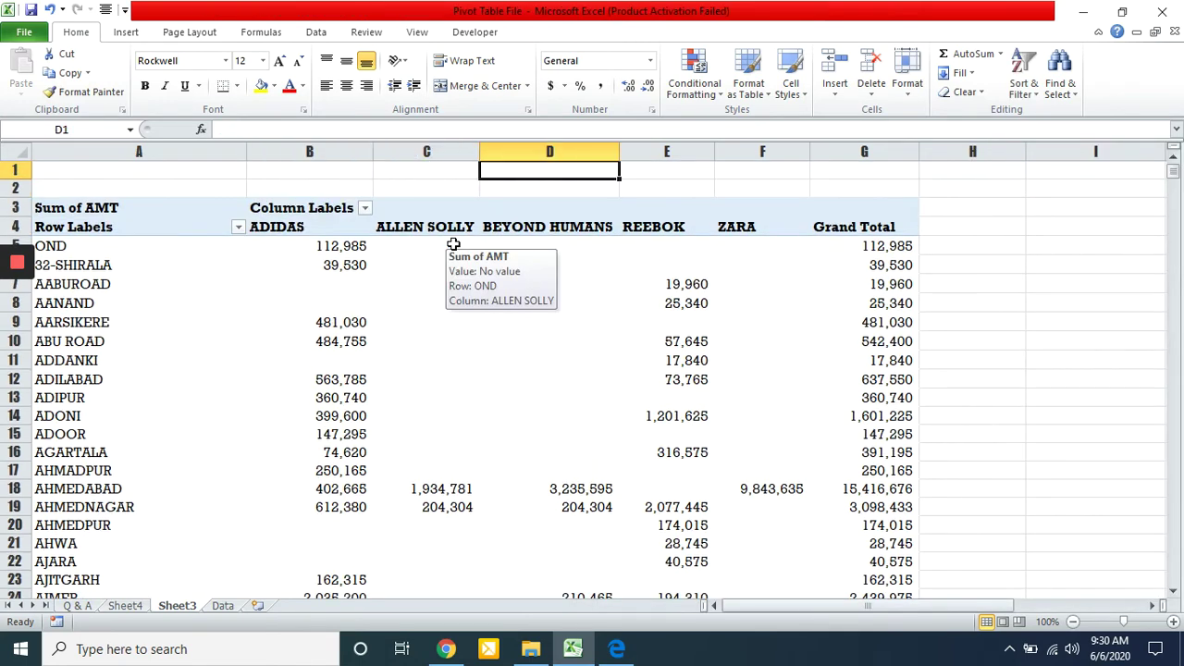
# Filter the PivotTable's CITY row labels with a Top 10 value filter showing the top 5 items by Sum of AMT.
pyautogui.press('Down')
pyautogui.press('Down')
pyautogui.press('Down')
pyautogui.press('Left')
pyautogui.press('Left')
pyautogui.press('Left')
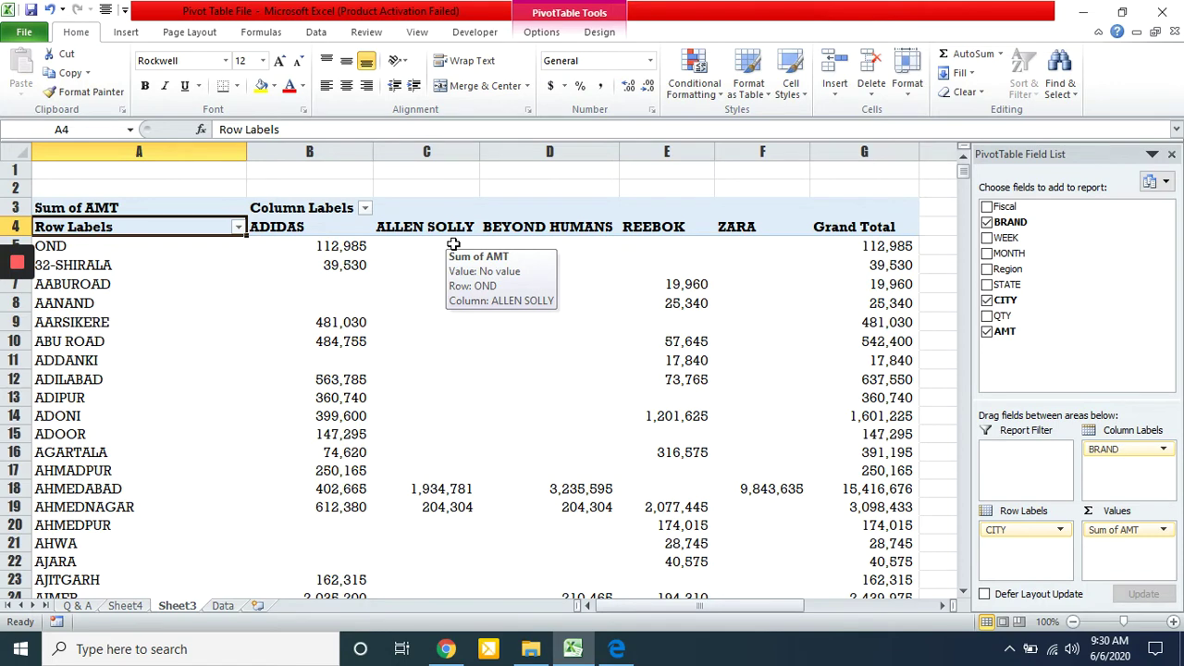
pyautogui.click(239, 227)
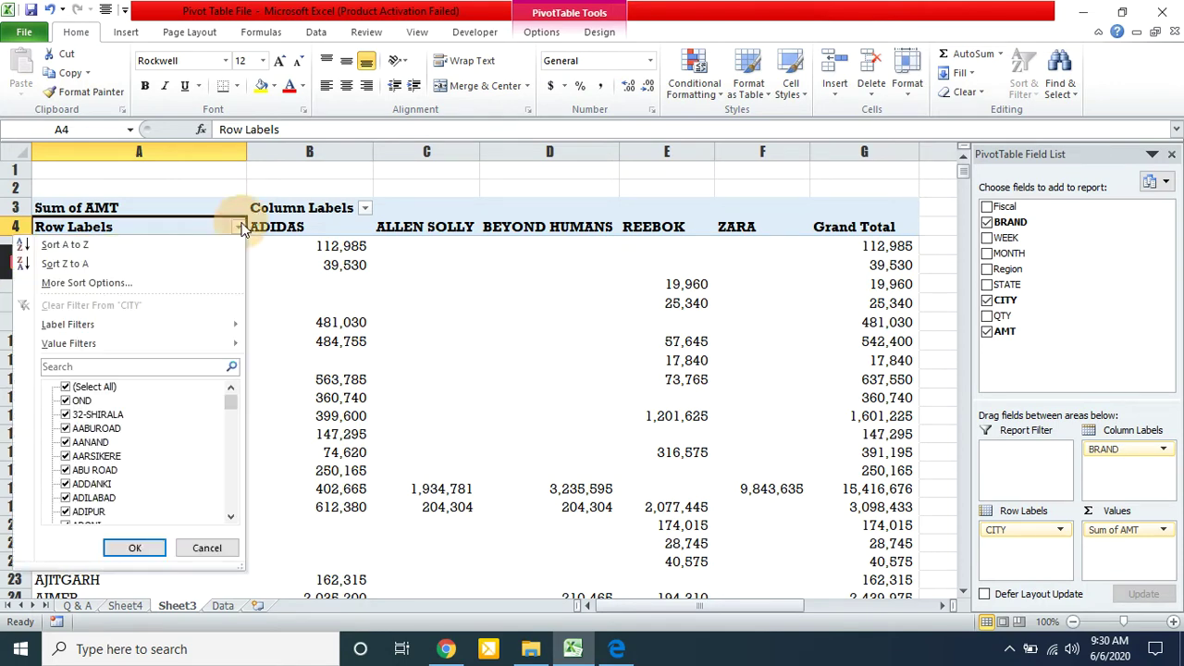
pyautogui.click(343, 274)
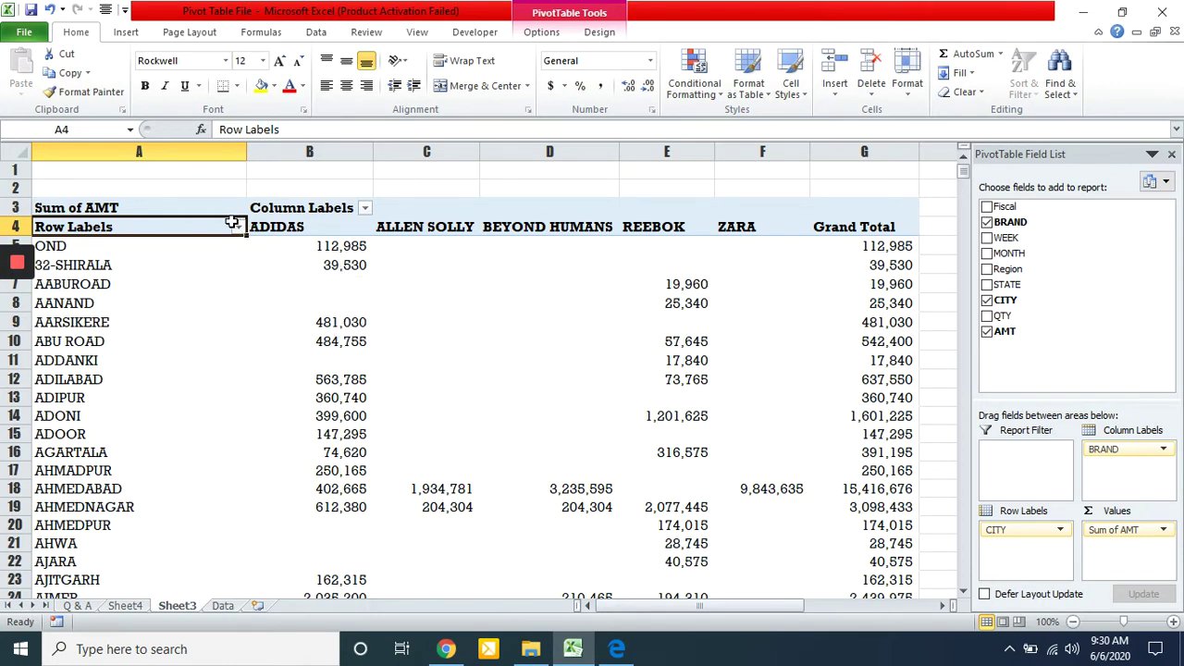
pyautogui.click(237, 229)
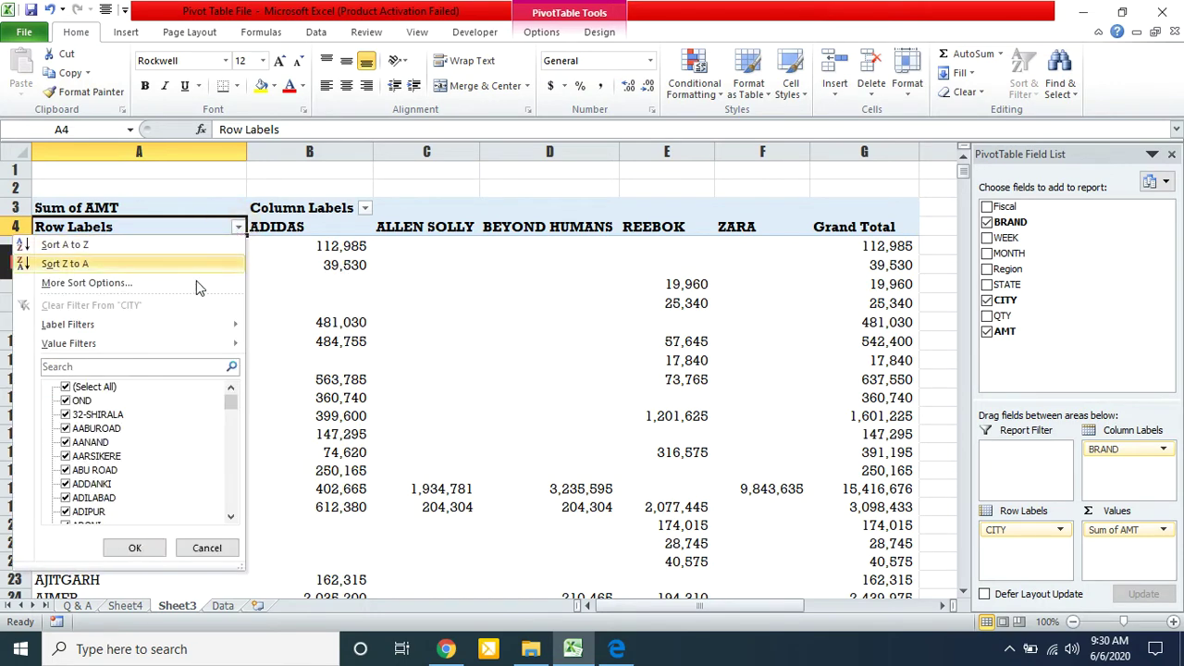
pyautogui.moveTo(139, 347)
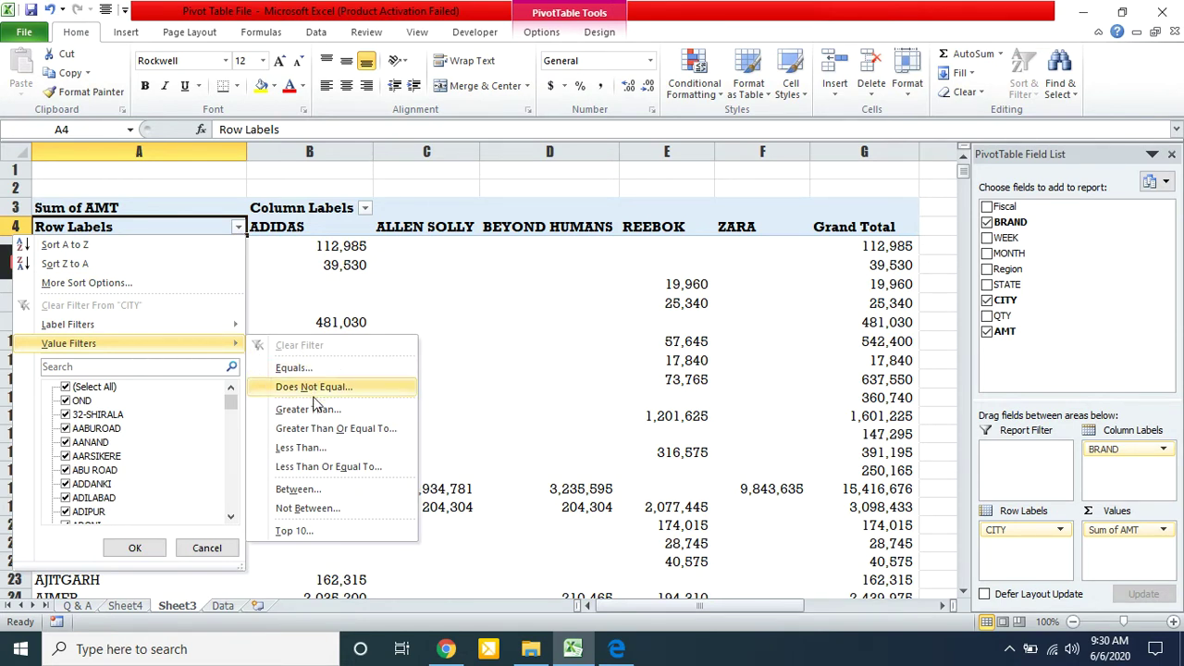
pyautogui.click(295, 531)
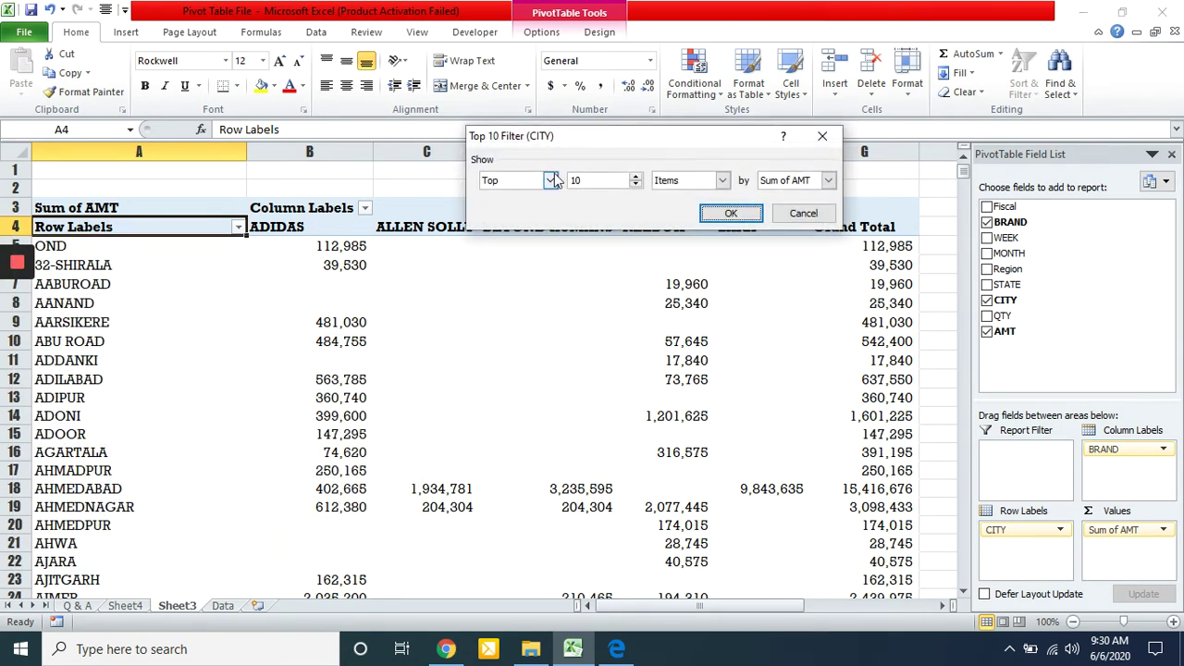
pyautogui.click(551, 180)
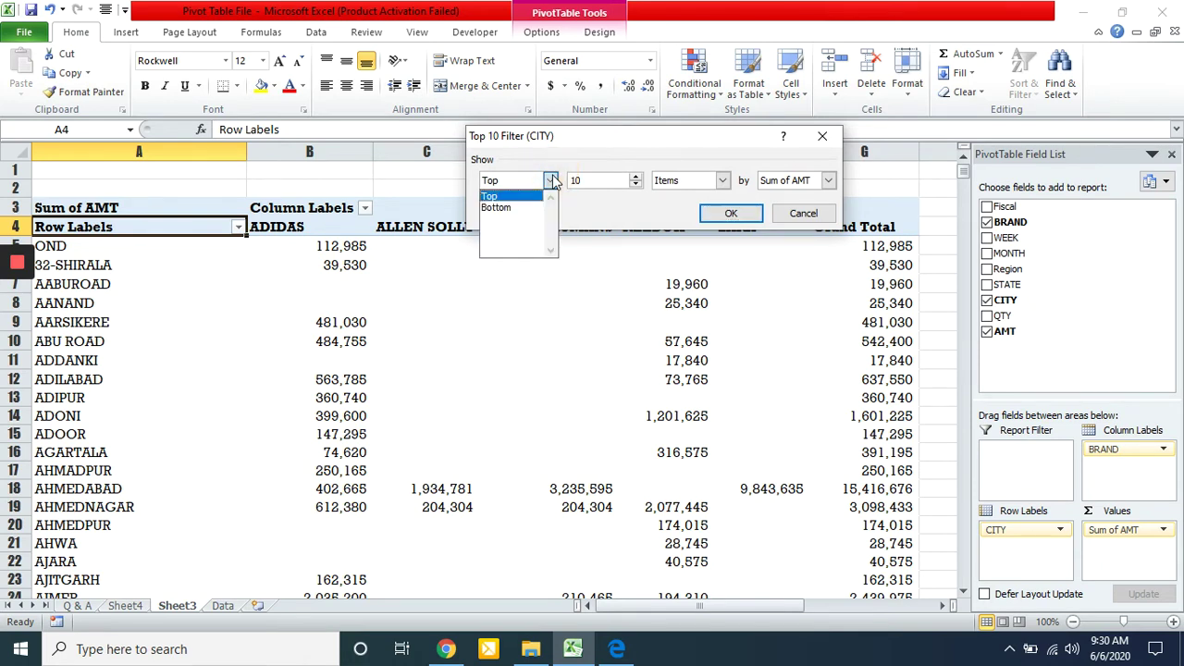
pyautogui.click(552, 181)
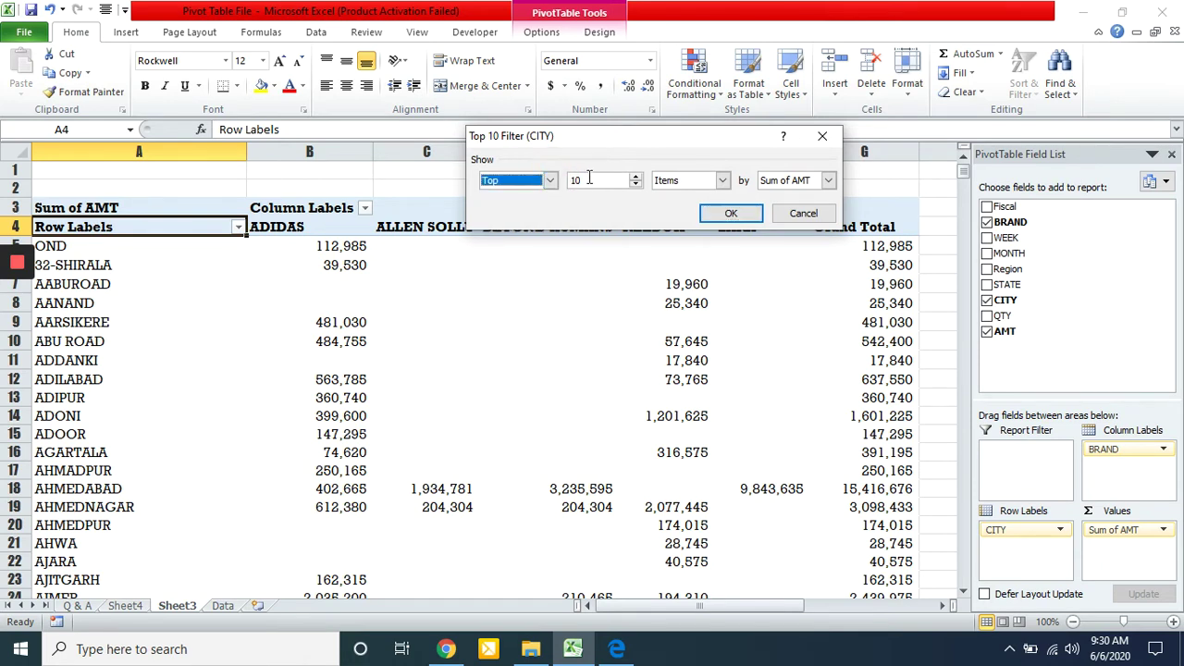
pyautogui.click(592, 179)
pyautogui.press('BackSpace')
pyautogui.press('BackSpace')
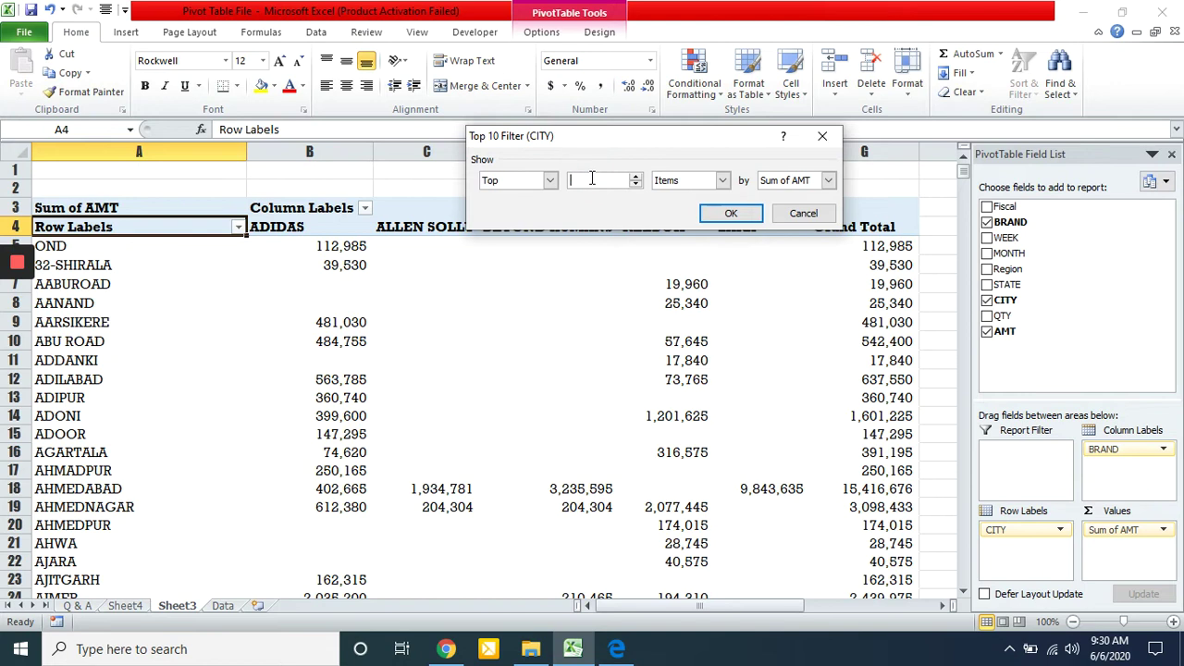
pyautogui.write('5')
pyautogui.click(729, 214)
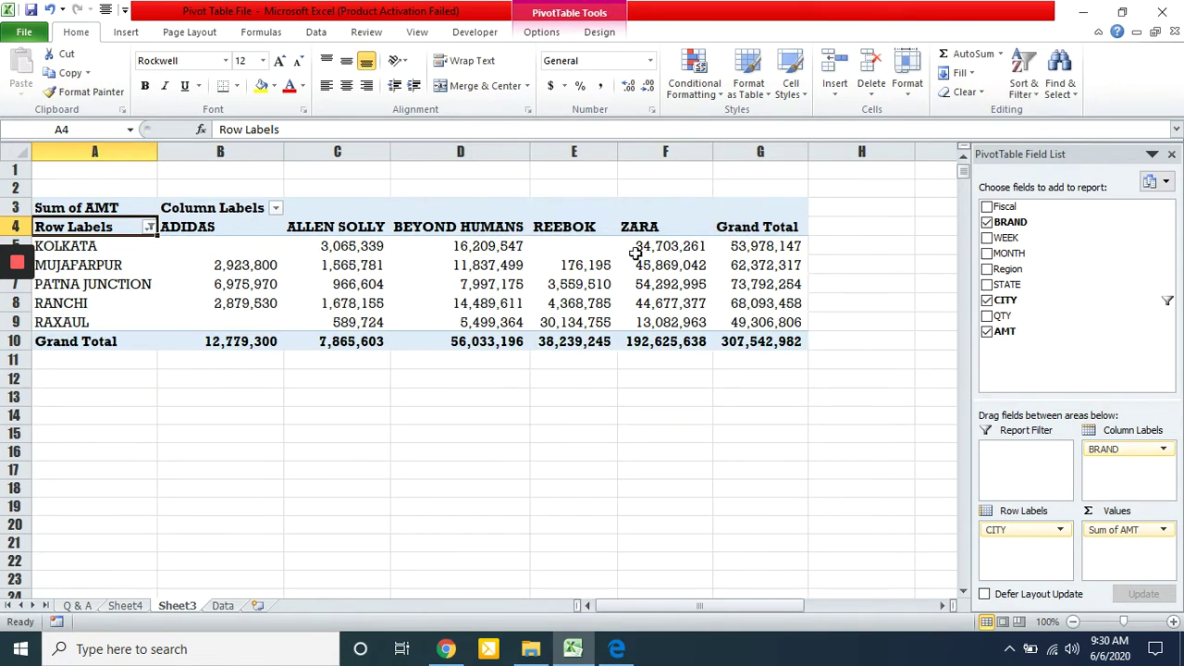
# Highlight the top 1 value among the five cities' Grand Total amounts using Green Fill with Dark Green Text.
pyautogui.click(293, 289)
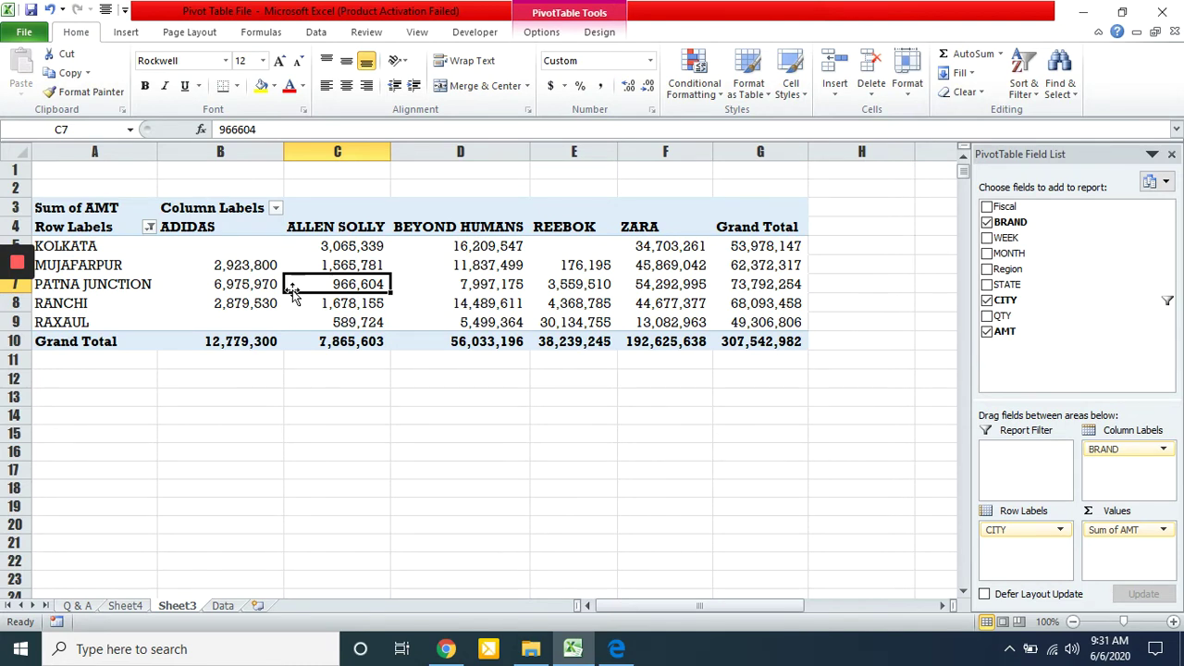
pyautogui.press('Right')
pyautogui.press('Right')
pyautogui.press('Right')
pyautogui.press('Right')
pyautogui.press('Up')
pyautogui.press('Up')
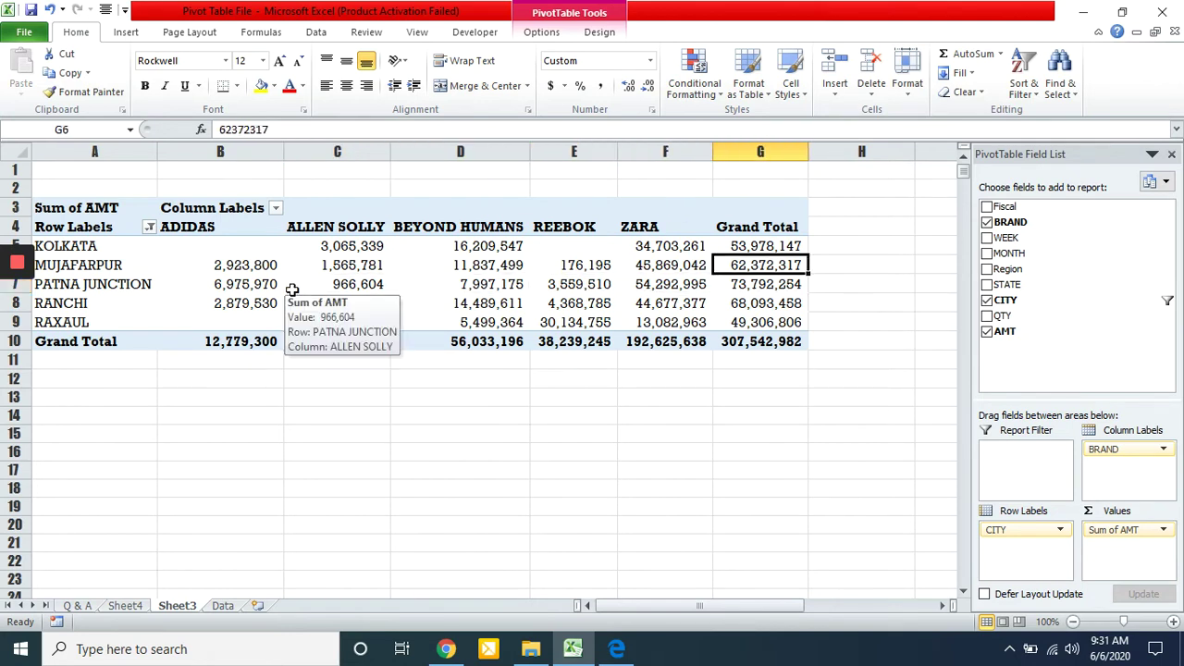
pyautogui.hotkey('shift', 'Down')
pyautogui.hotkey('shift', 'Down')
pyautogui.hotkey('shift', 'Down')
pyautogui.hotkey('shift', 'Down')
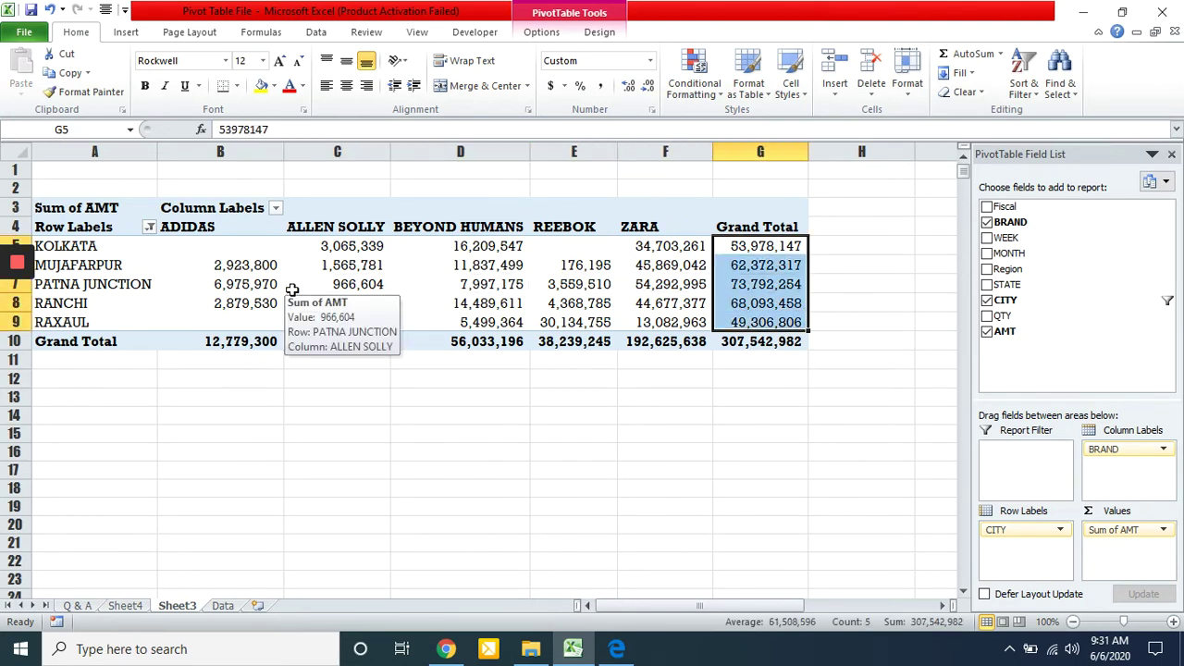
pyautogui.click(684, 97)
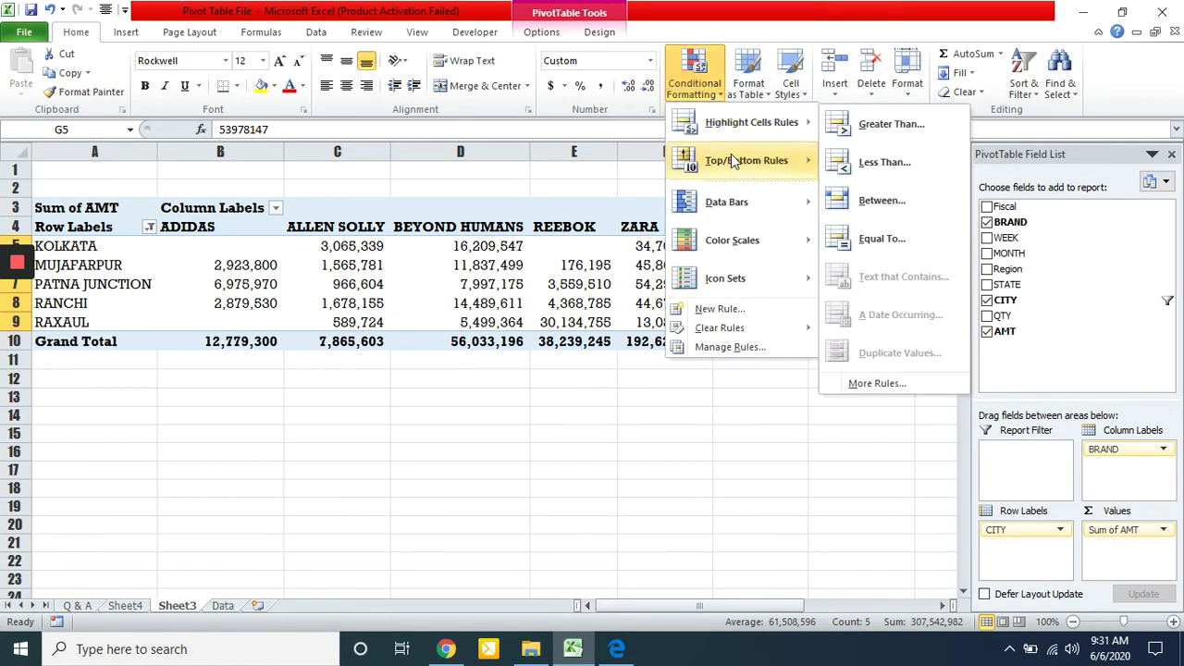
pyautogui.moveTo(733, 161)
pyautogui.click(902, 164)
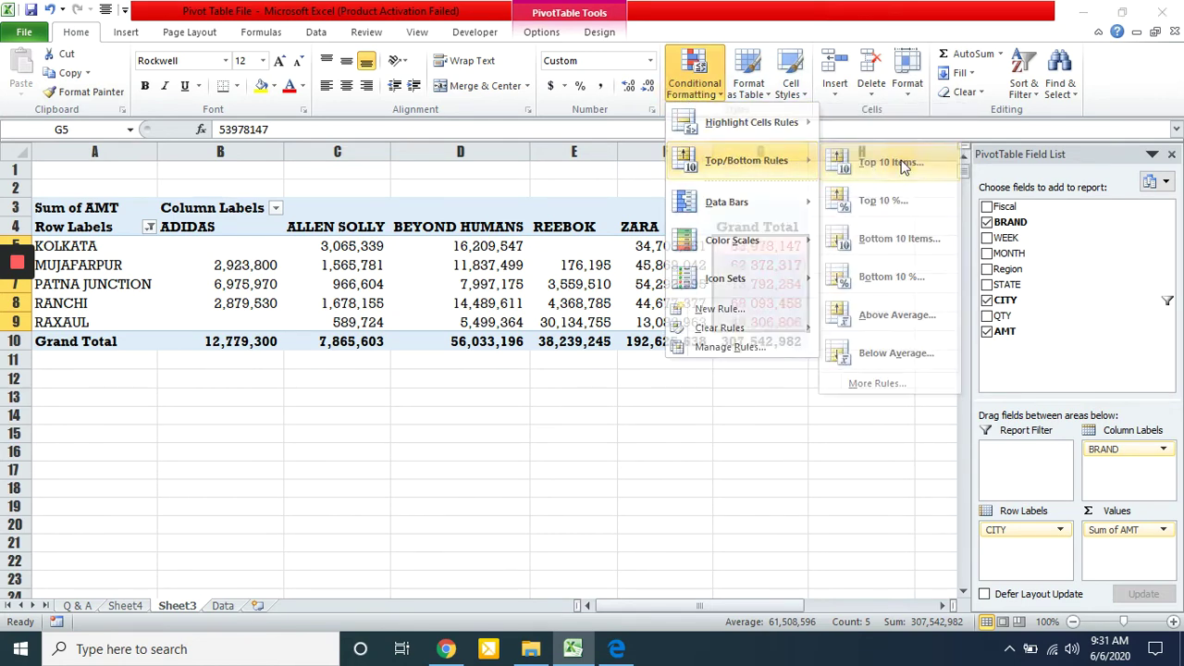
pyautogui.click(556, 193)
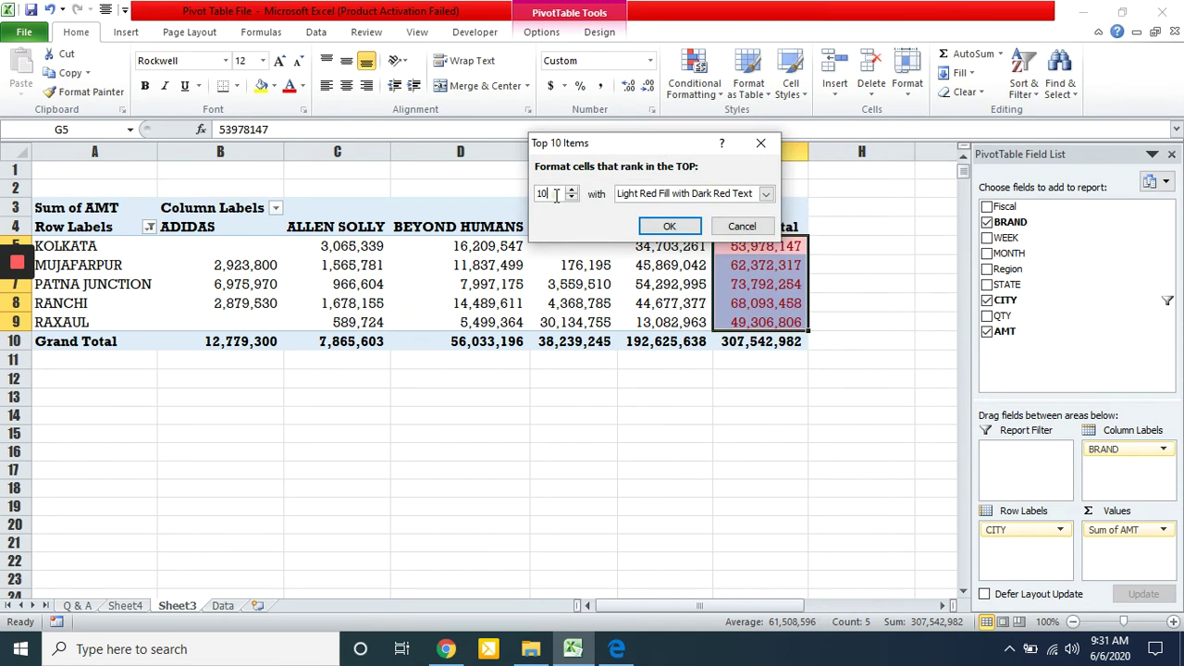
pyautogui.press('BackSpace')
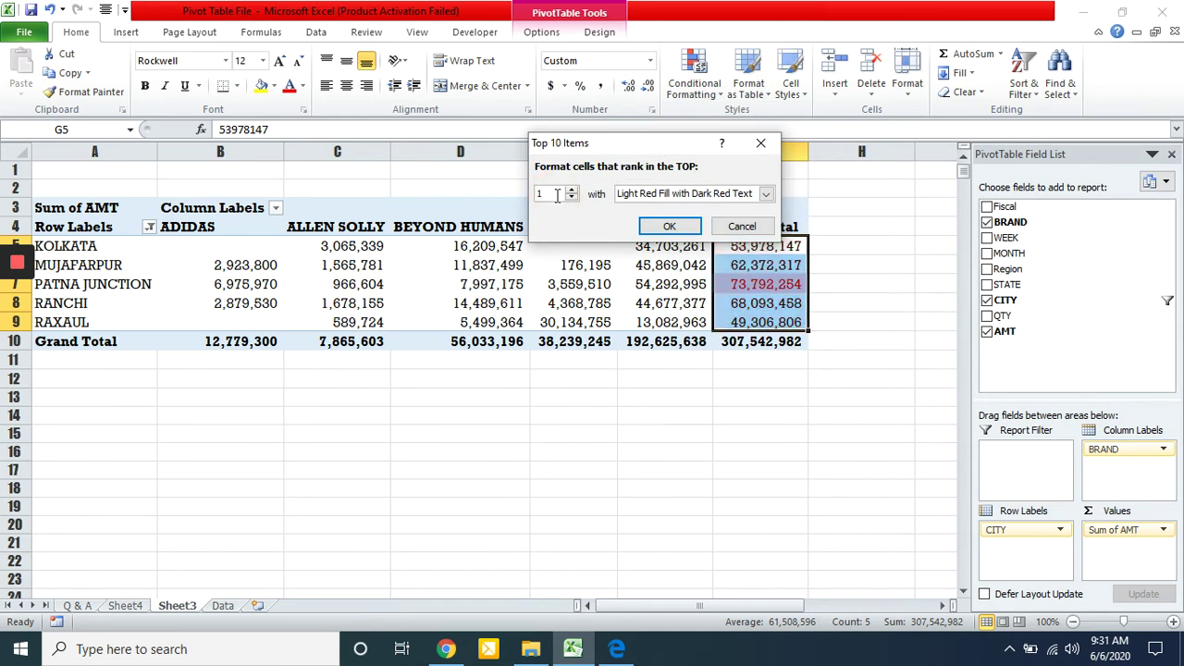
pyautogui.click(672, 191)
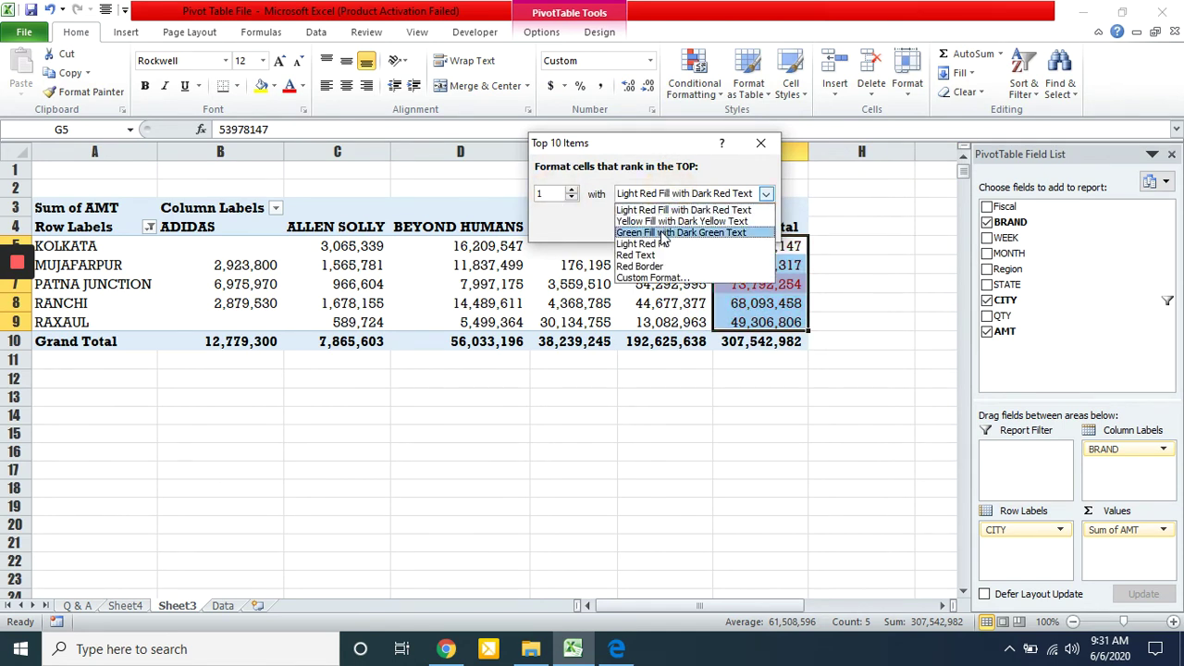
pyautogui.click(660, 232)
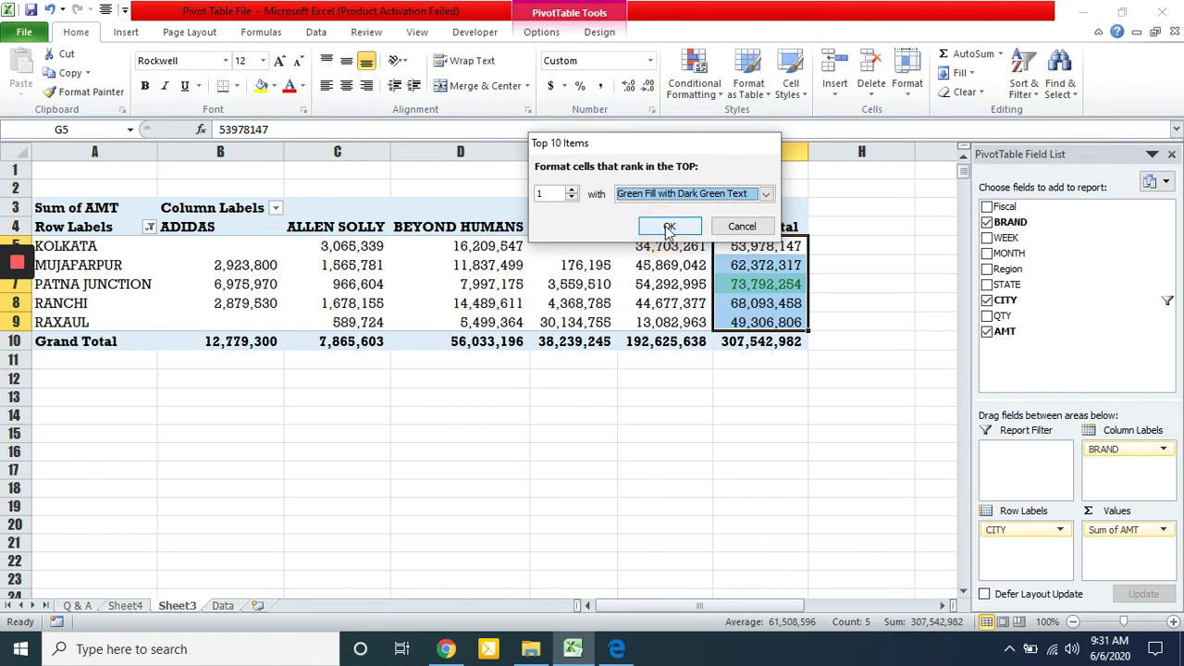
pyautogui.click(666, 228)
pyautogui.click(602, 281)
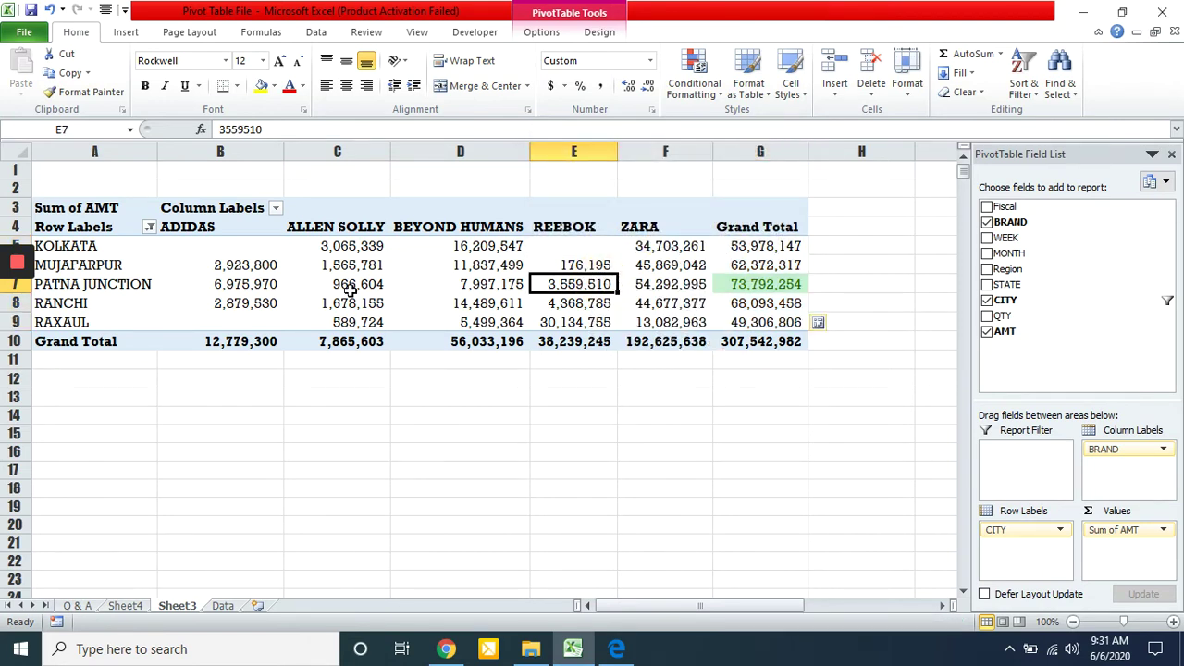
# Check PATNA JUNCTION's ADIDAS amount and compare the Grand Total amounts of RANCHI, MUJAFARPUR, KOLKATA and RAXAUL.
pyautogui.click(246, 291)
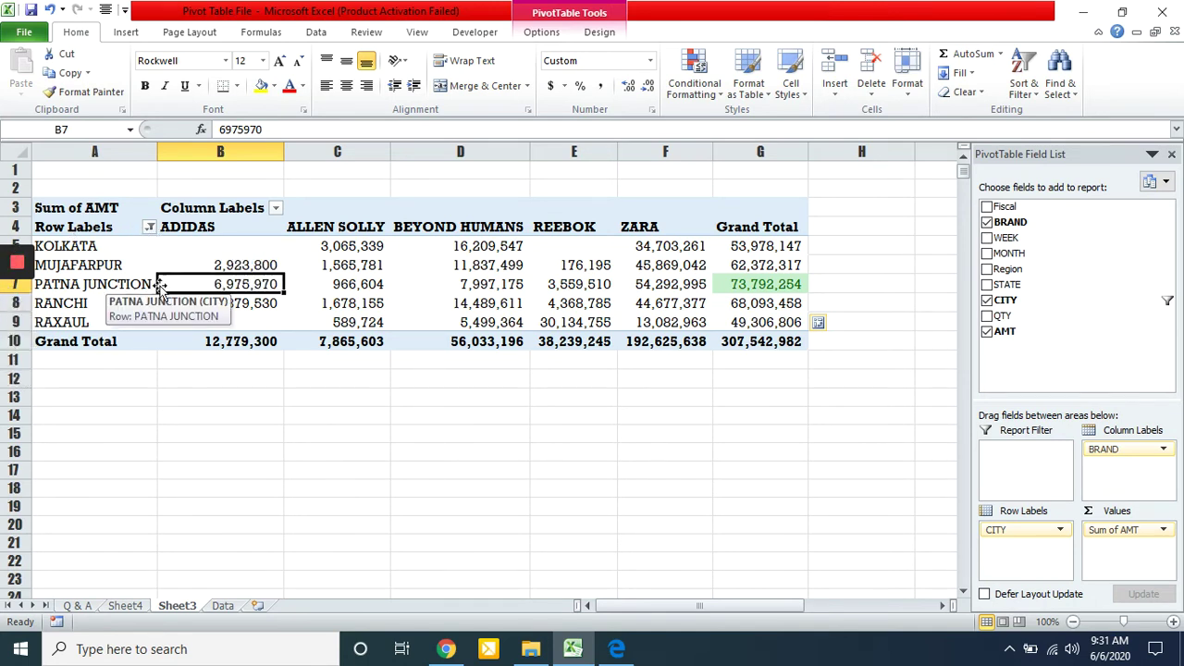
pyautogui.moveTo(758, 288)
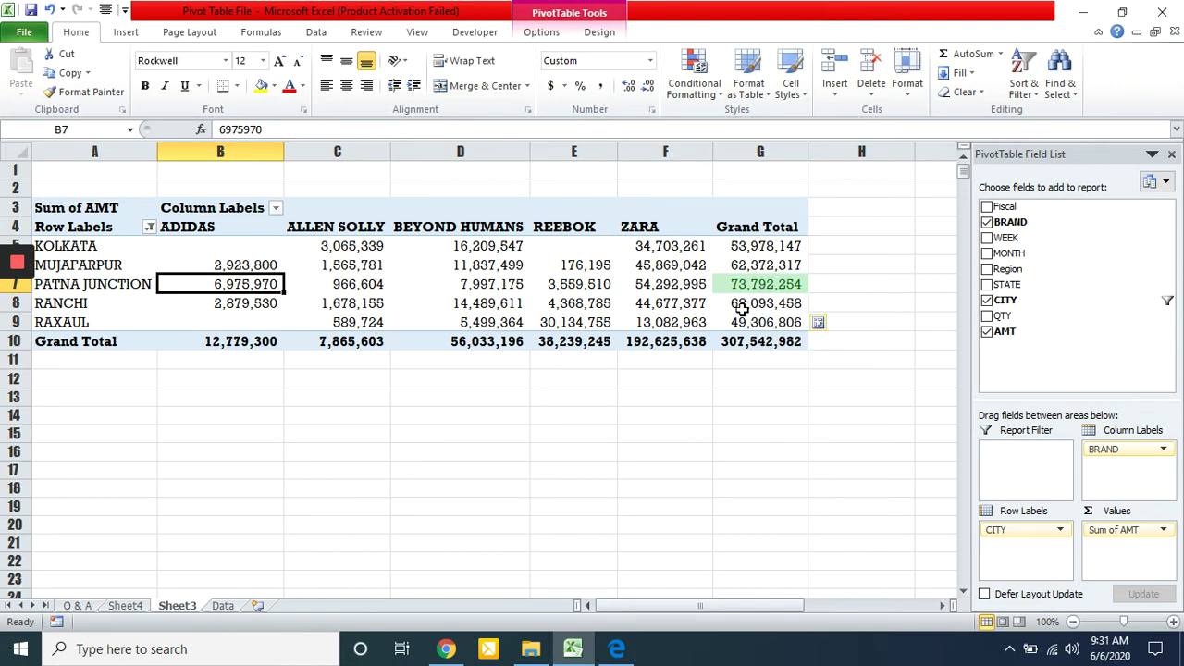
pyautogui.click(745, 313)
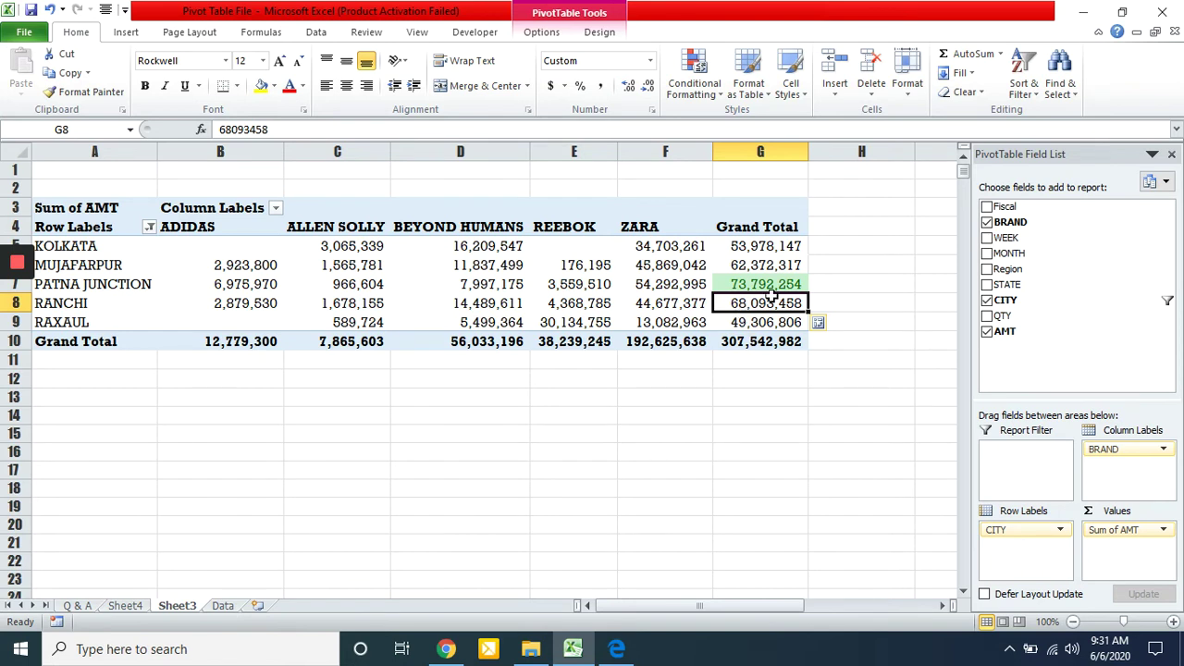
pyautogui.click(760, 267)
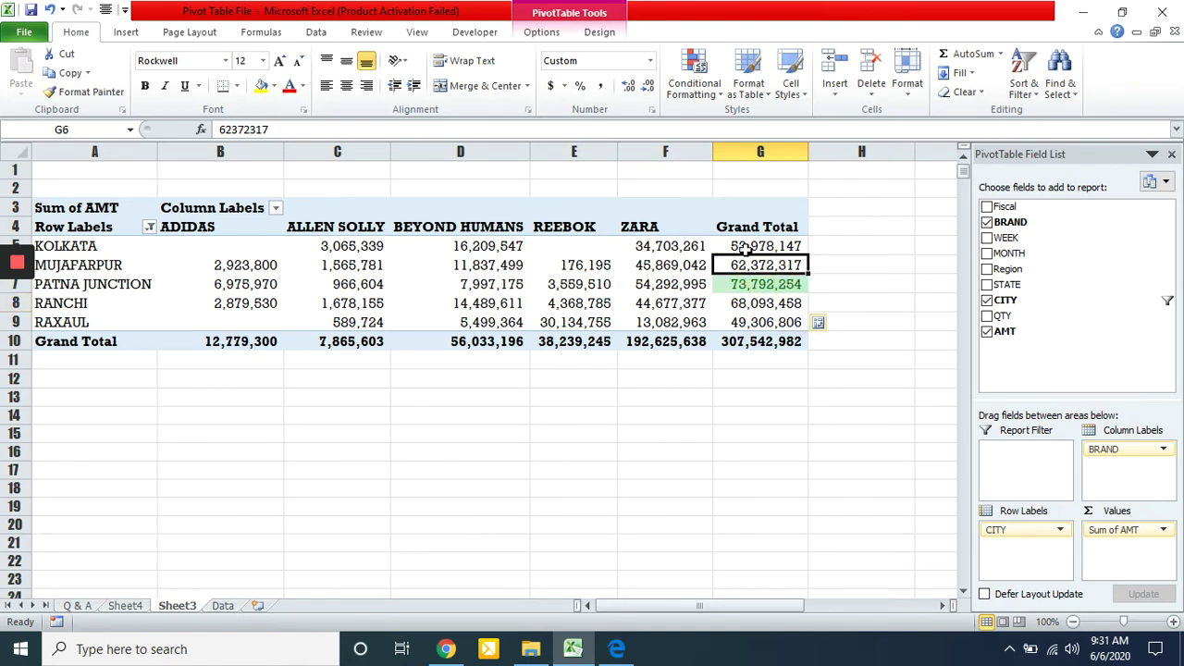
pyautogui.click(746, 248)
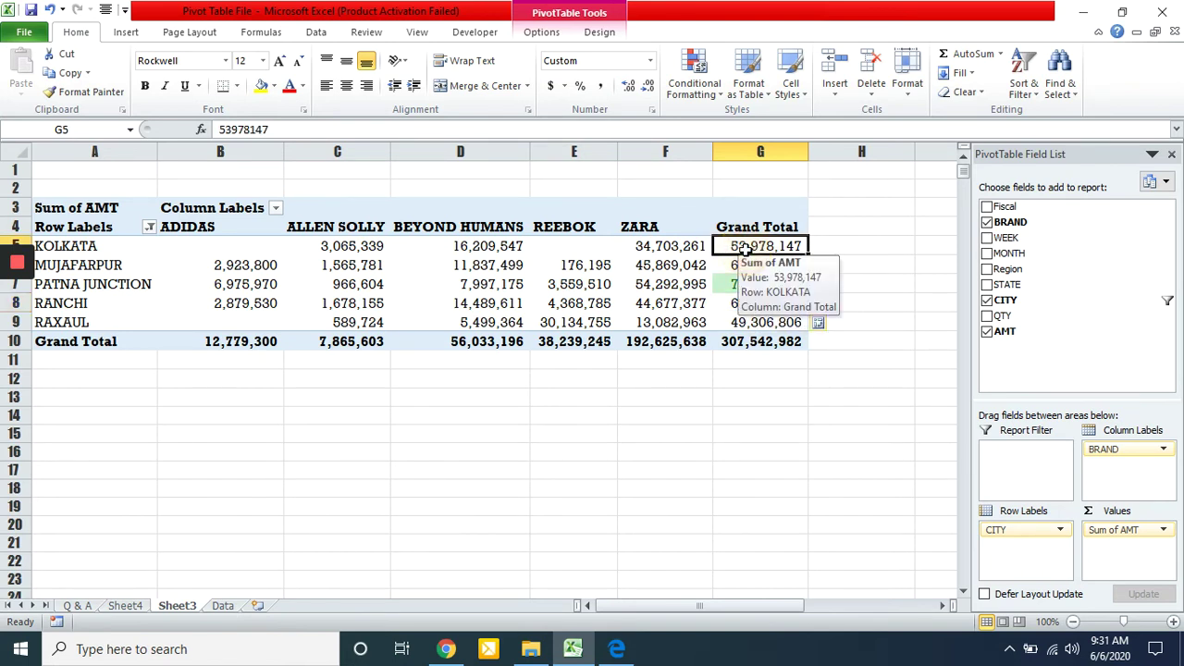
pyautogui.click(740, 325)
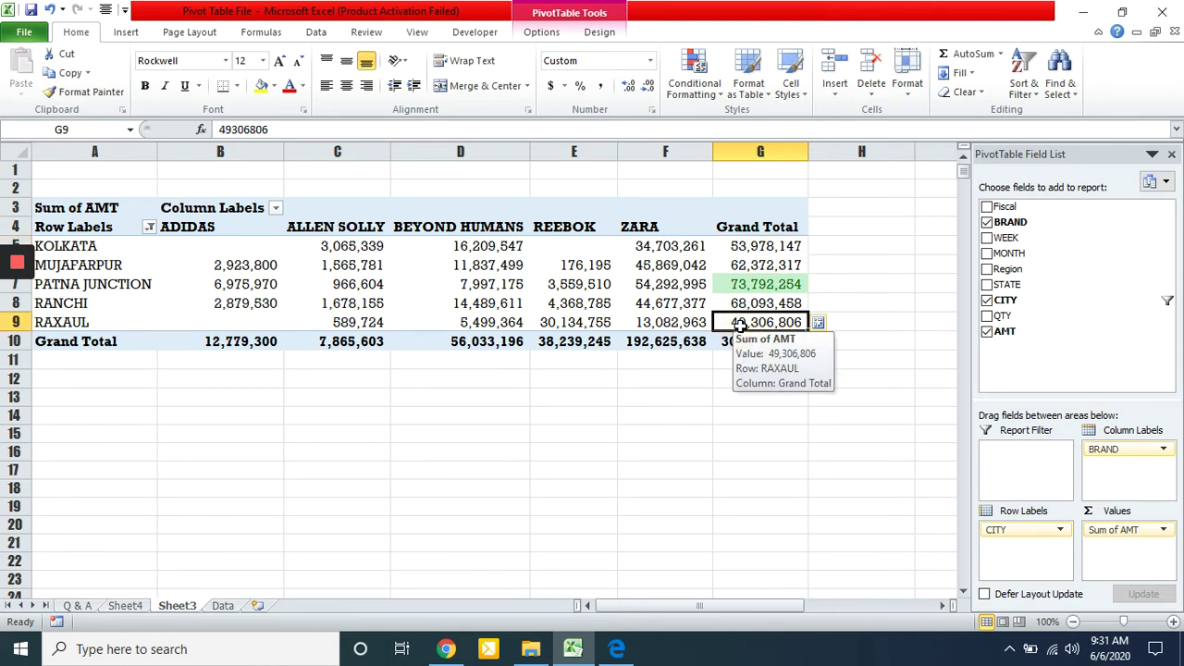